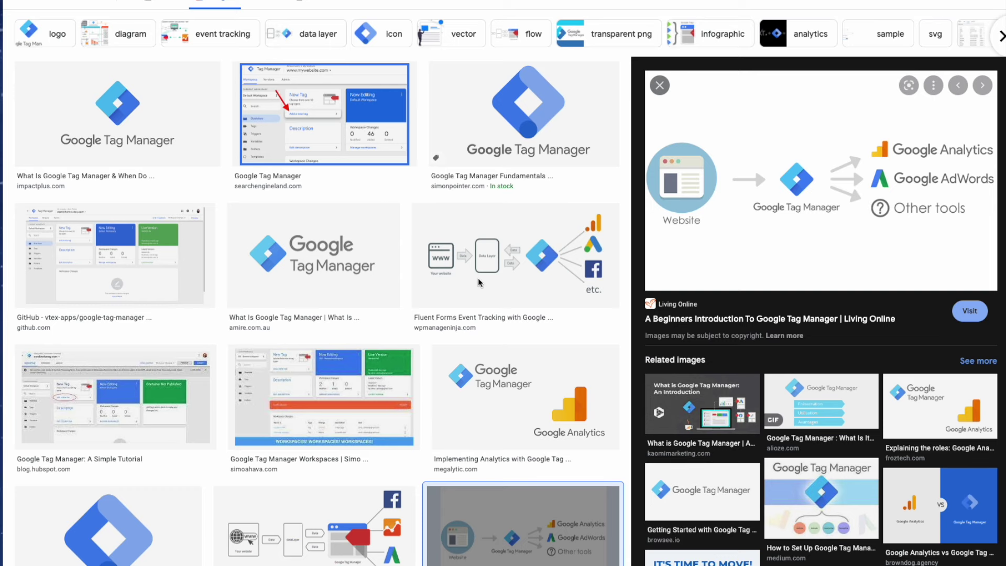
Step: Examine the image results for diagrams of how Google Tag Manager connects a website to analytics and advertising tools
scroll(478, 282, "down", 3)
scroll(532, 256, "up", 1)
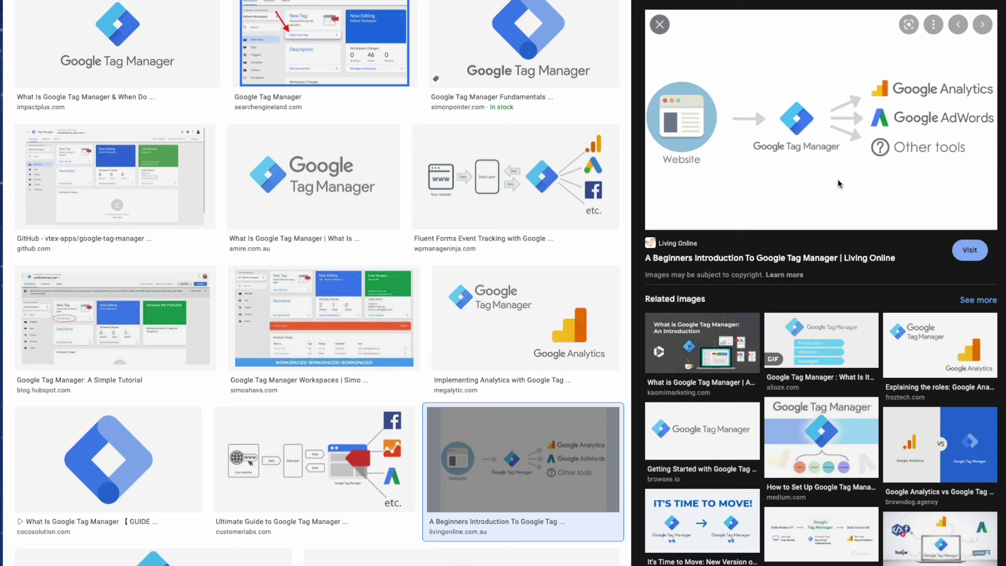
scroll(839, 183, "up", 1)
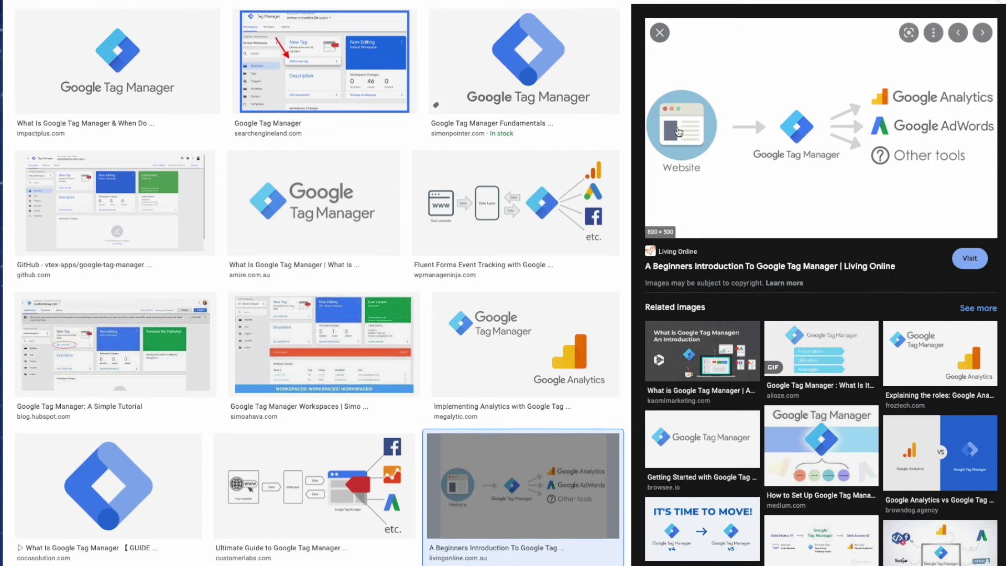
scroll(503, 398, "down", 4)
left_click(460, 431)
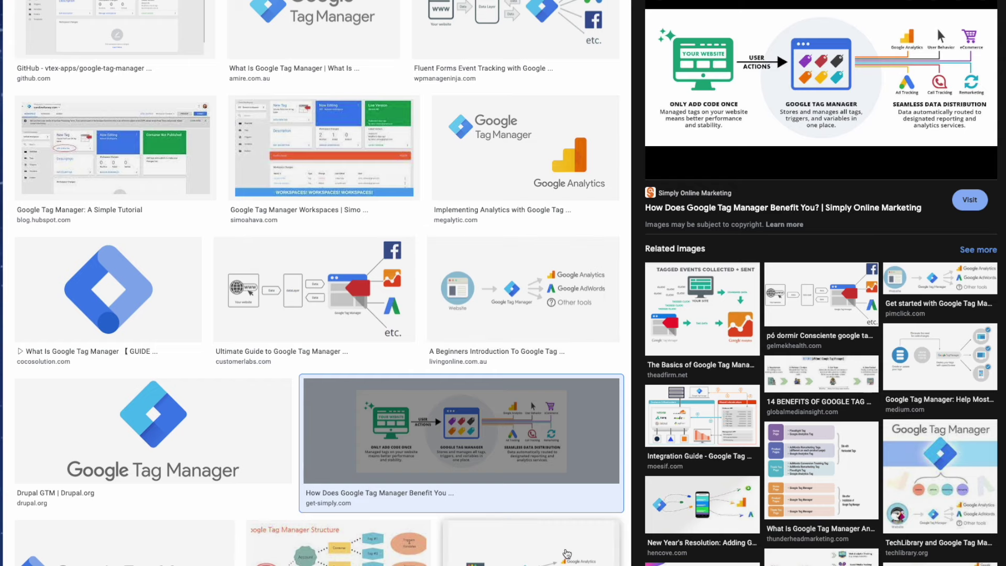
left_click(568, 550)
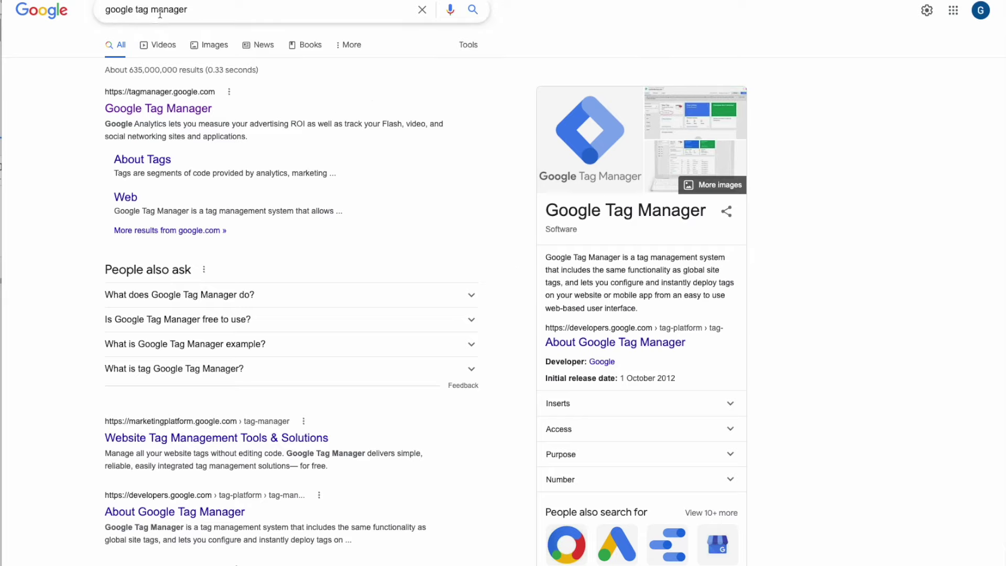
Step: Open Google Tag Manager from the search results and start a new account named "Market Lead - Test" with Australia as its country
left_click(143, 110)
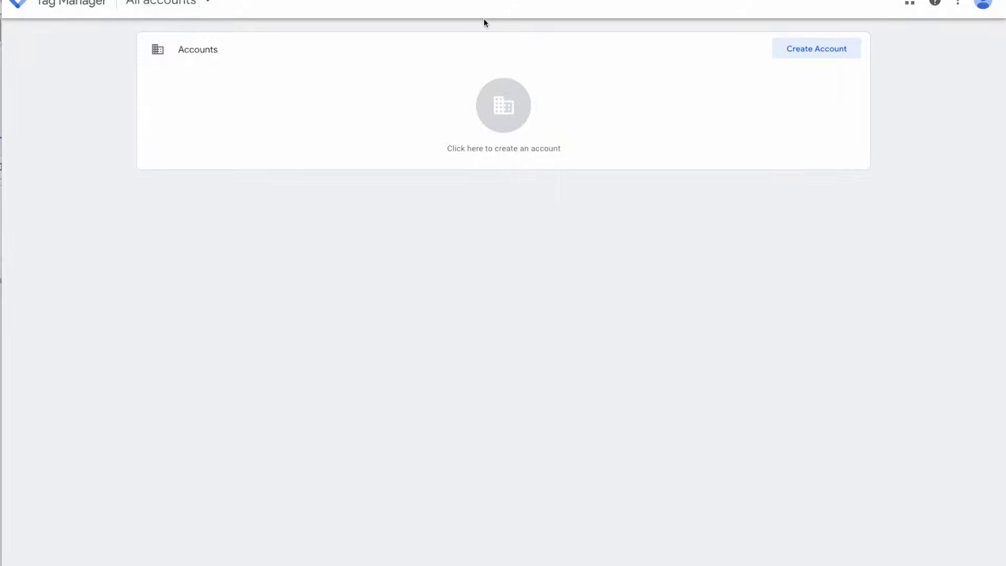
left_click(824, 54)
left_click(290, 162)
type("Make")
type("et Lead ")
type("- Test")
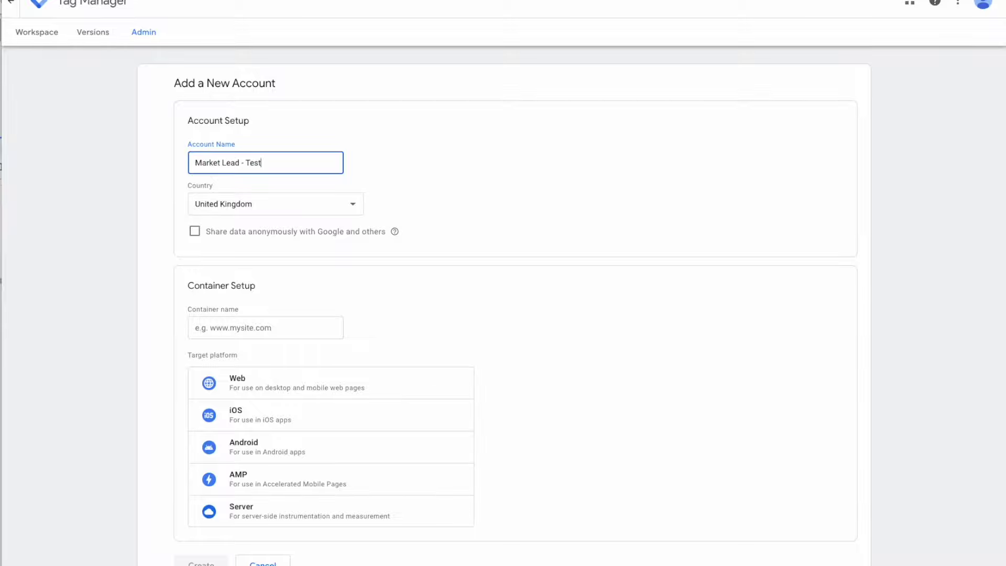
left_click(245, 209)
scroll(260, 72, "up", 15)
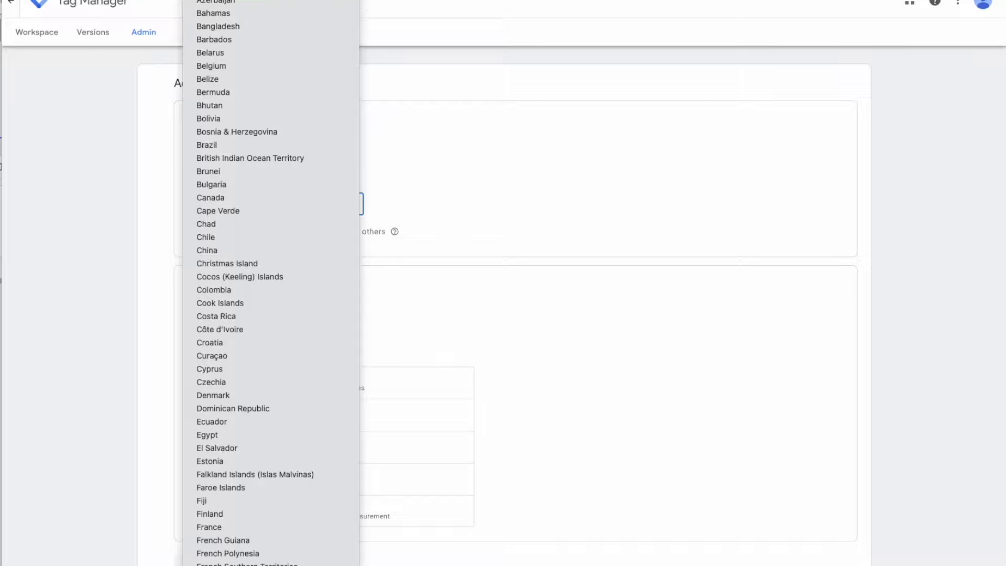
left_click(261, 0)
Step: Name the container marketlead.com.au, target the Web platform, and create the account by accepting the Terms of Service
left_click(222, 326)
type("marketlead.com.au")
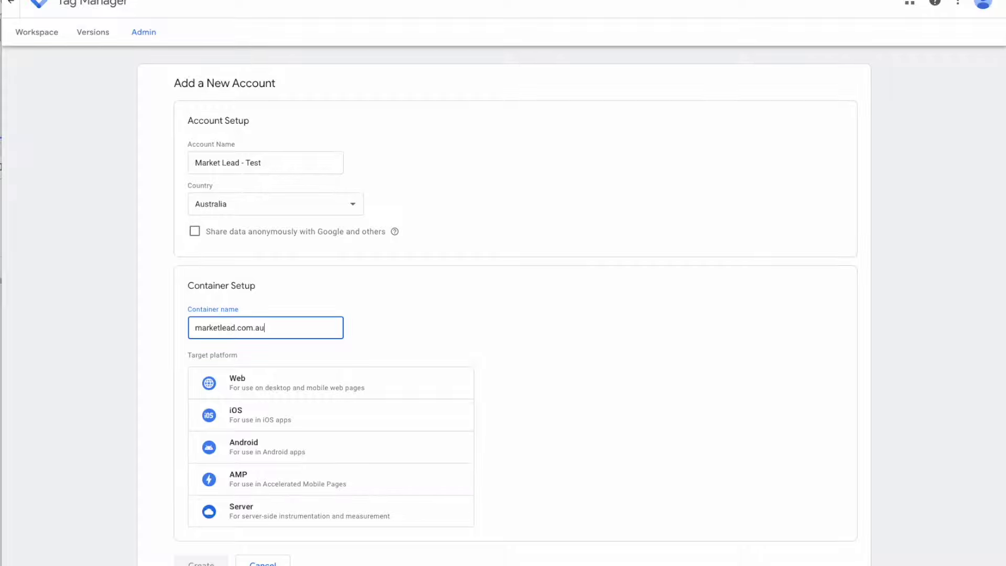
left_click(252, 390)
left_click(201, 561)
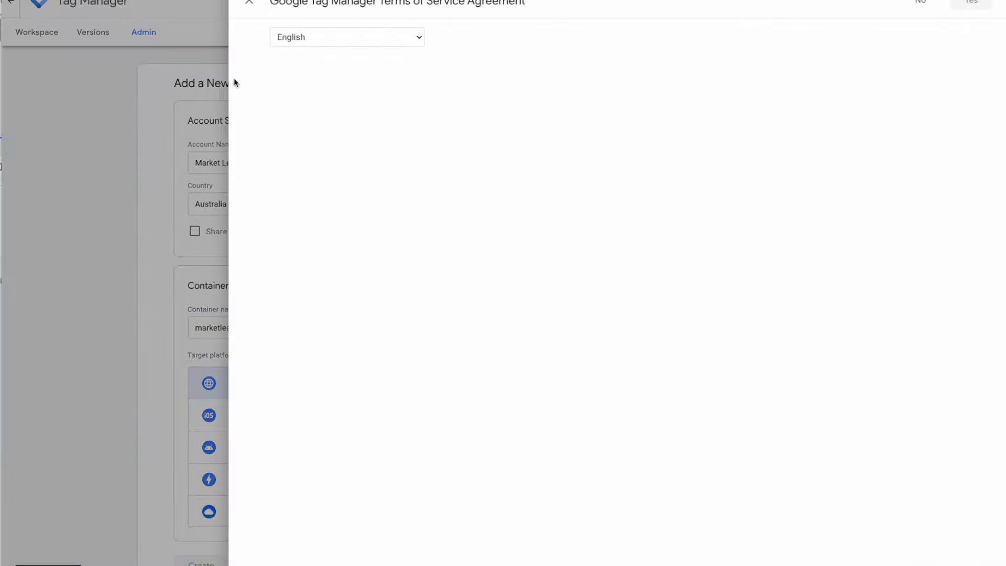
scroll(500, 429, "down", 1)
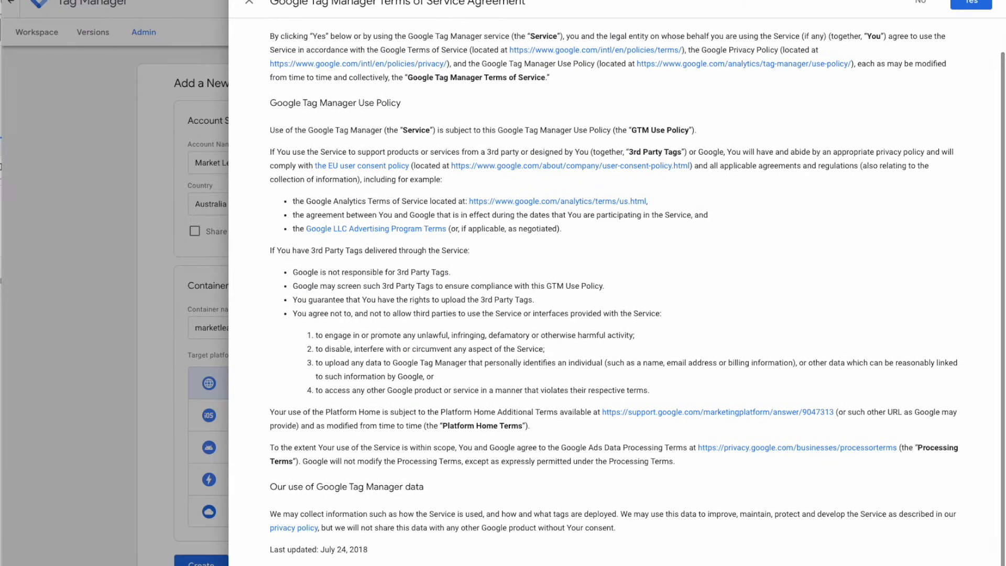
left_click(972, 4)
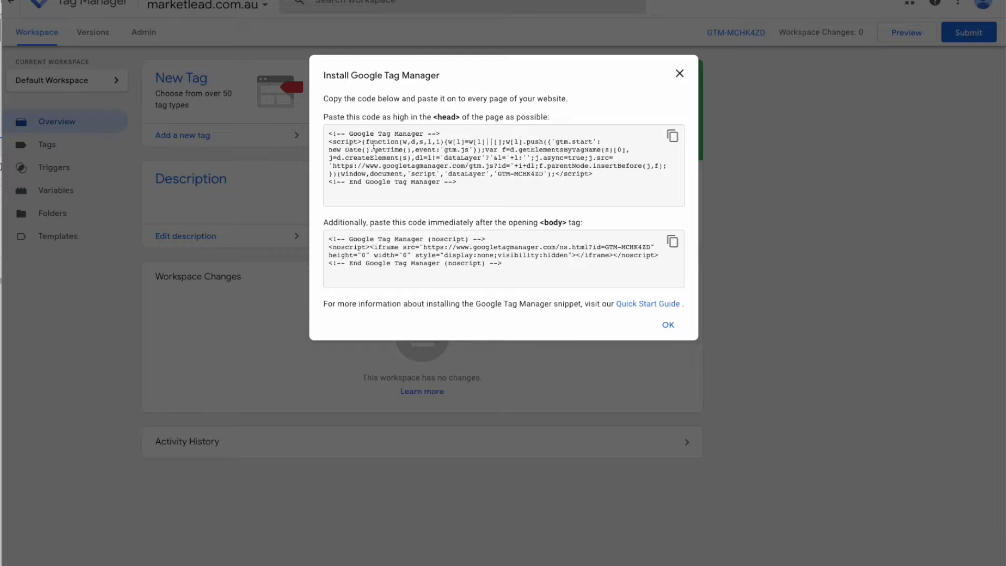
Step: Dismiss the installation code snippets and open the container's list of triggers
left_click(672, 336)
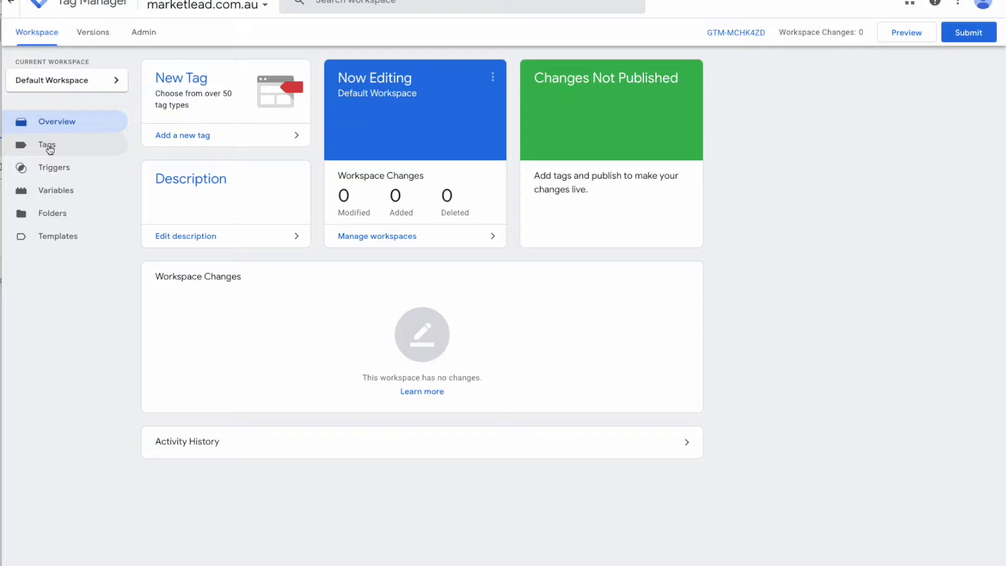
left_click(54, 196)
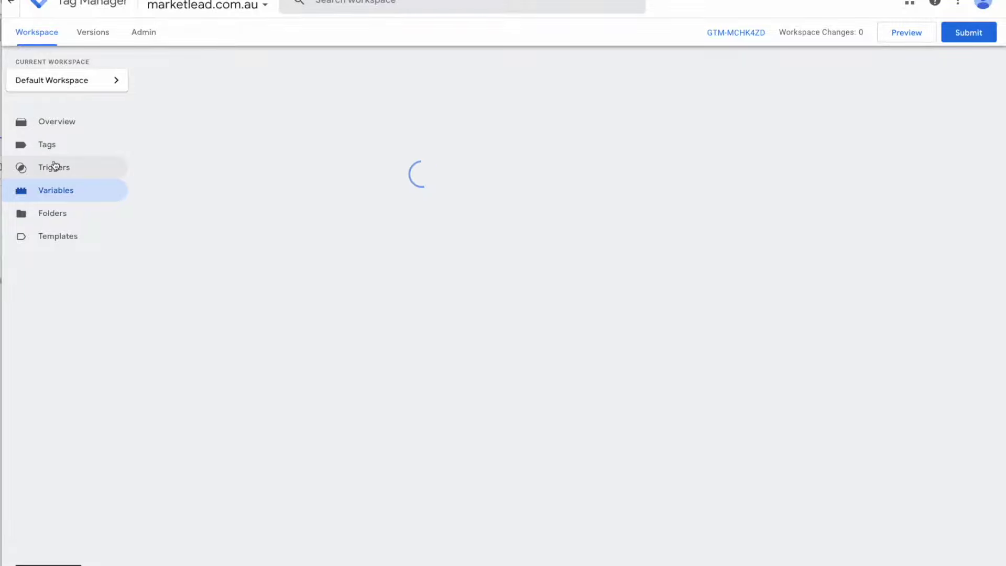
left_click(54, 166)
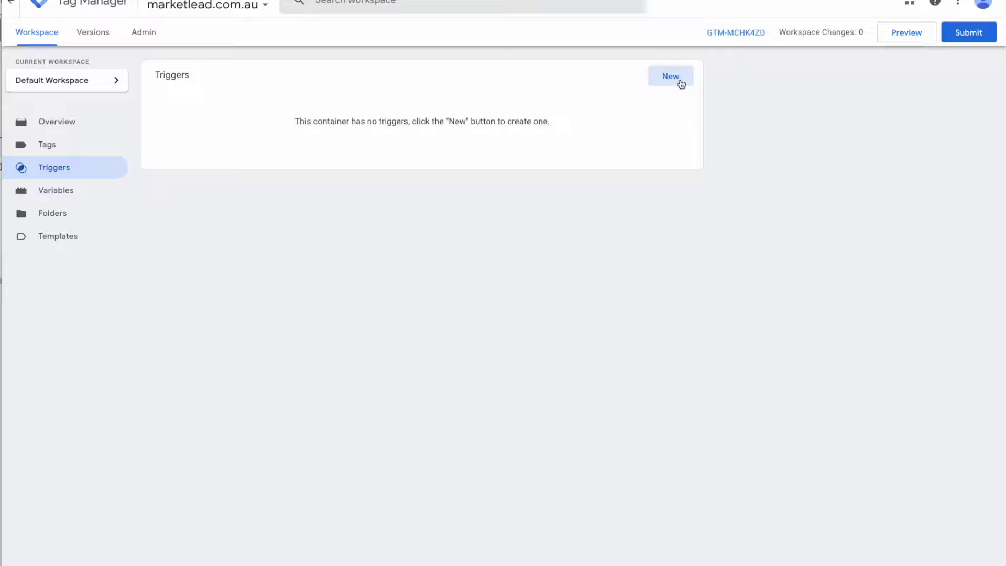
left_click(680, 83)
left_click(676, 79)
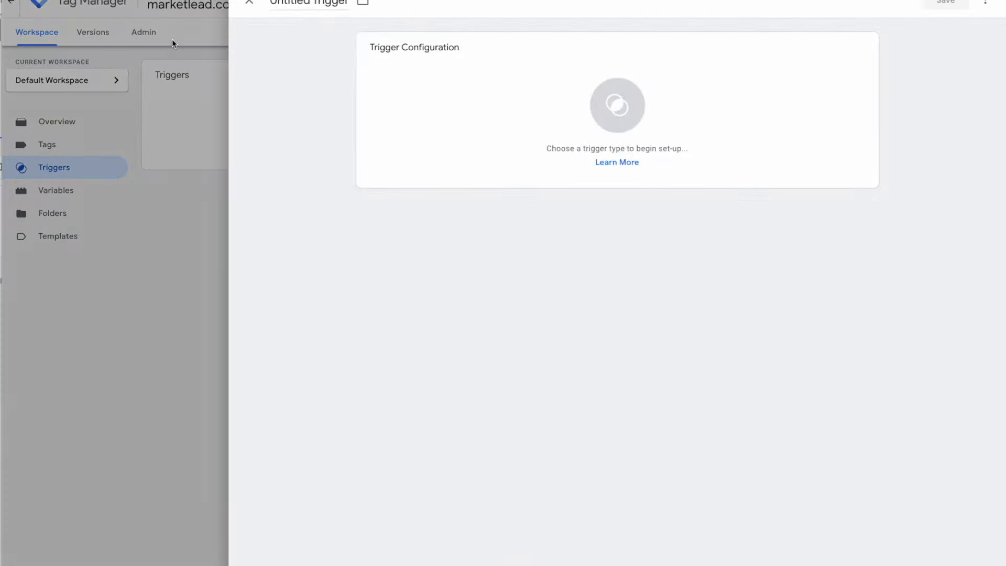
left_click(171, 39)
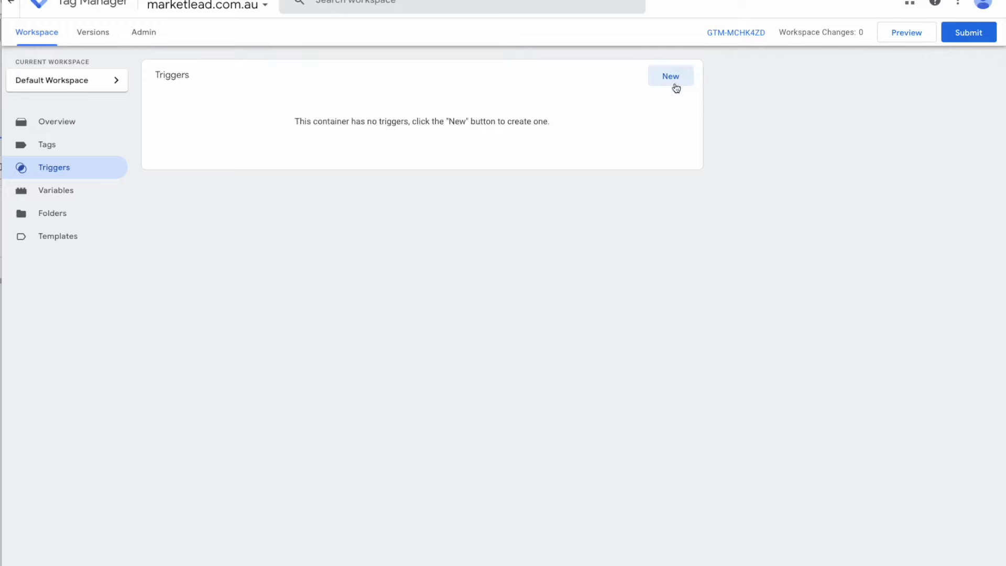
Step: Start a new trigger and name it "Page View - thankyoutest"
left_click(676, 87)
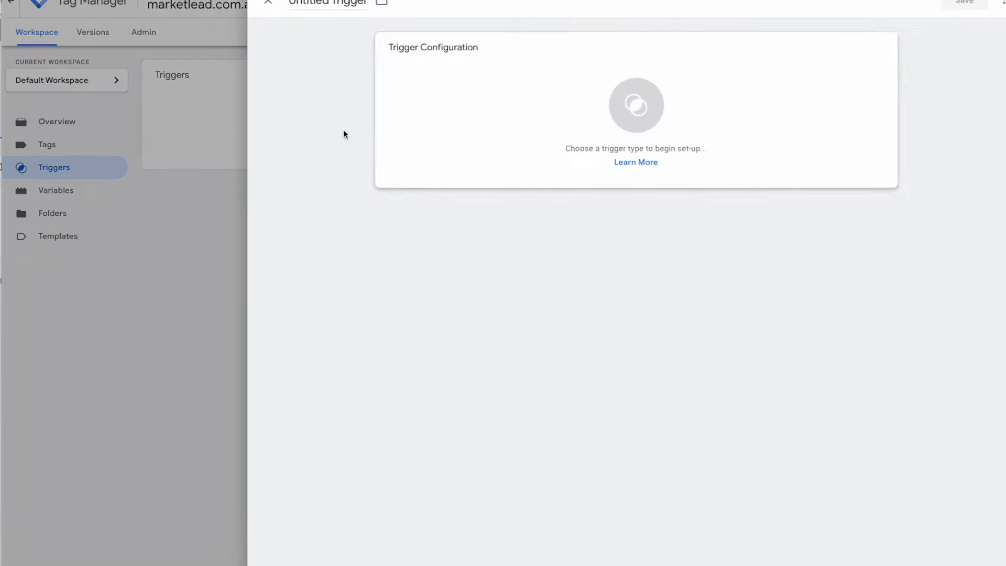
left_click(319, 4)
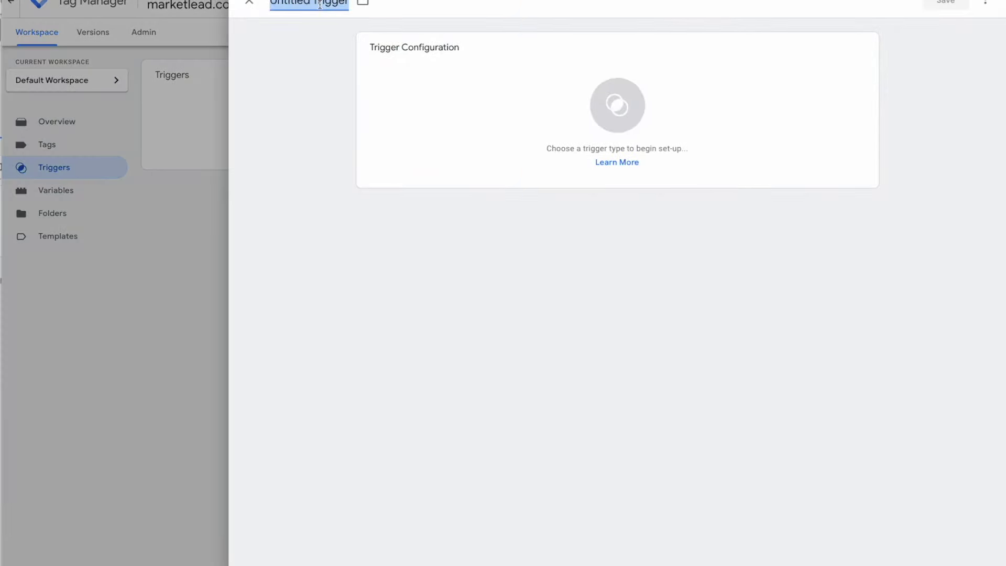
type("Tage View -")
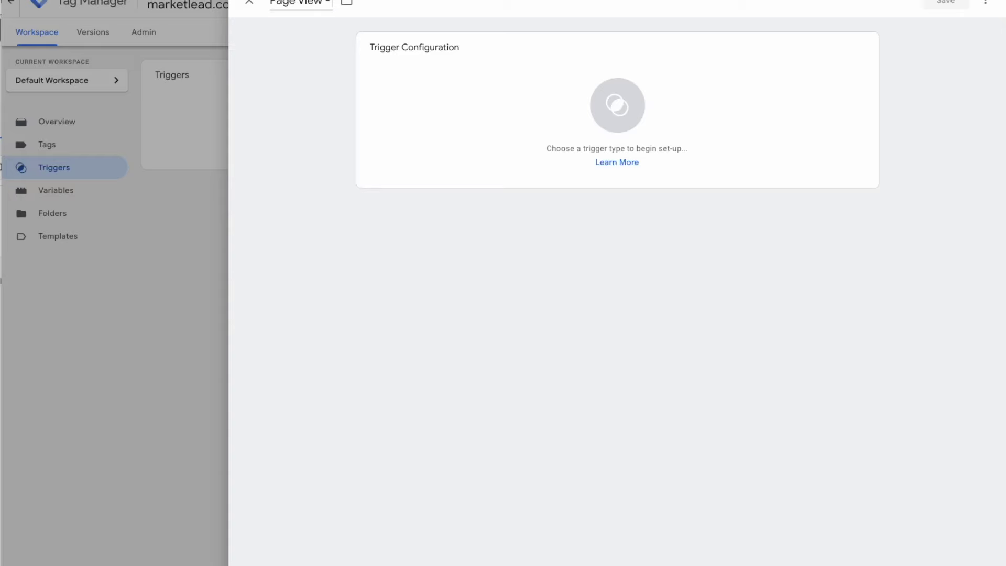
left_click(333, 7)
type("-")
type("thankyoutest")
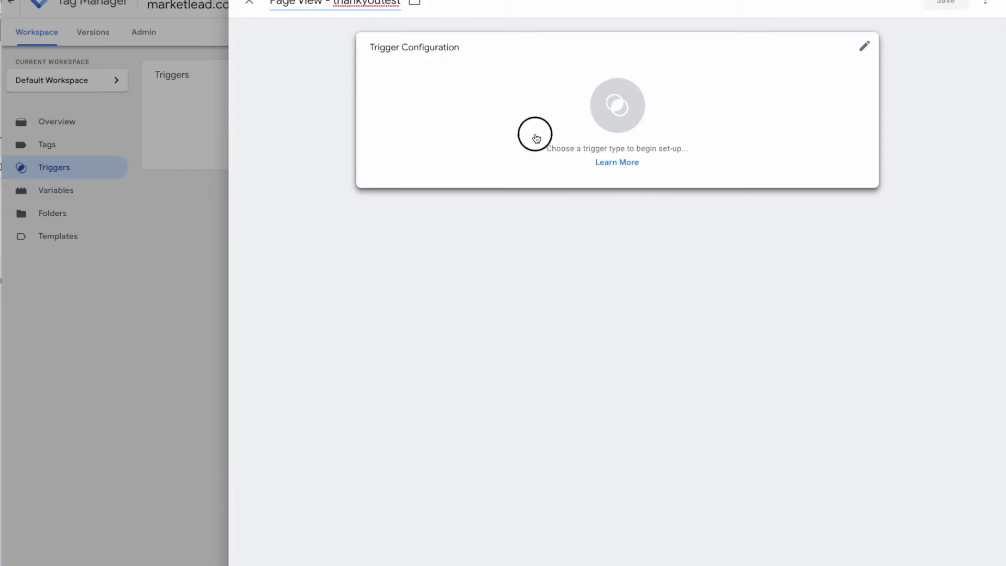
Step: Set the trigger type to Page View and make it fire on Some Page Views
left_click(535, 130)
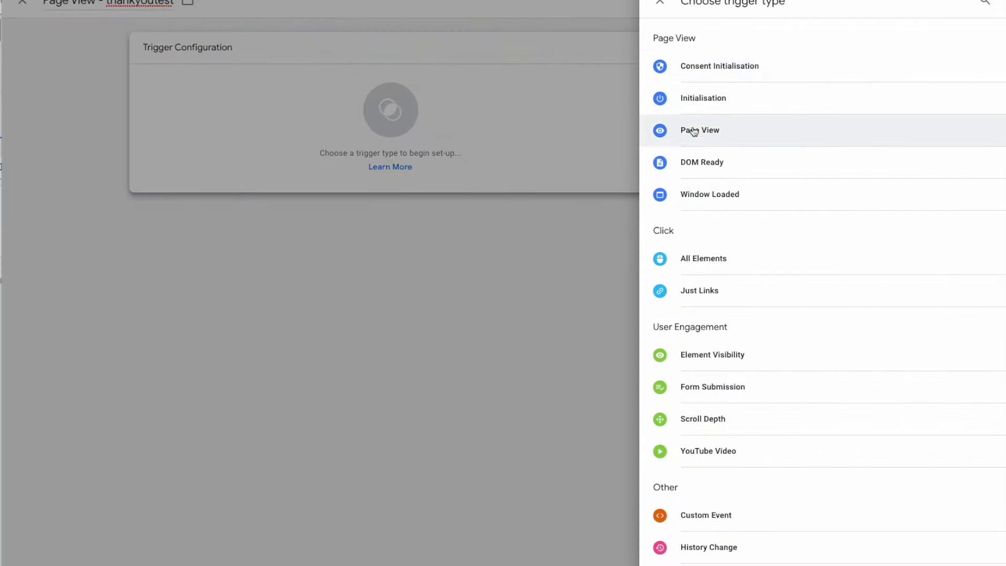
left_click(710, 129)
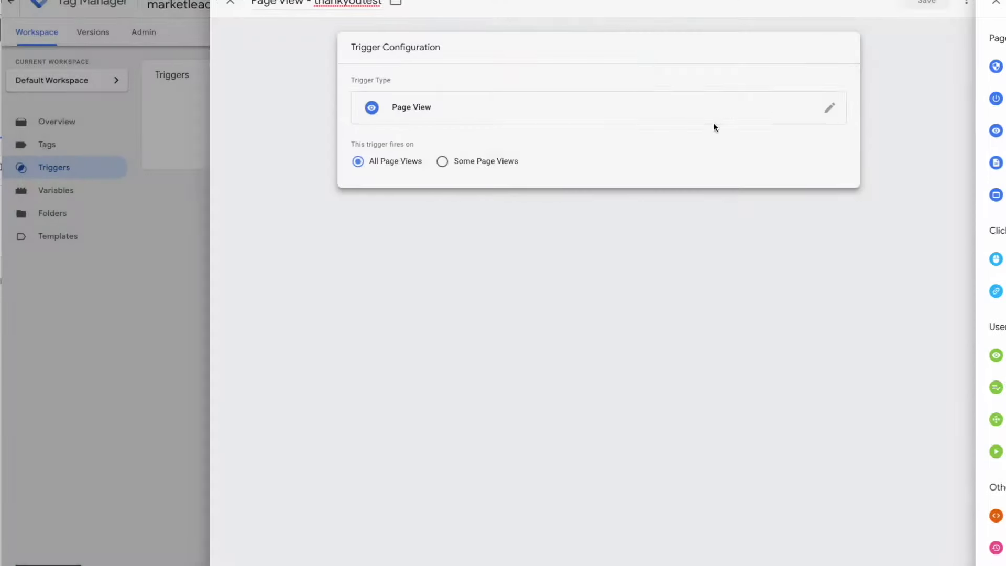
left_click(482, 159)
Step: Set the trigger's firing condition to Page Path contains "thankyoutest", without the domain part of the URL
left_click(435, 208)
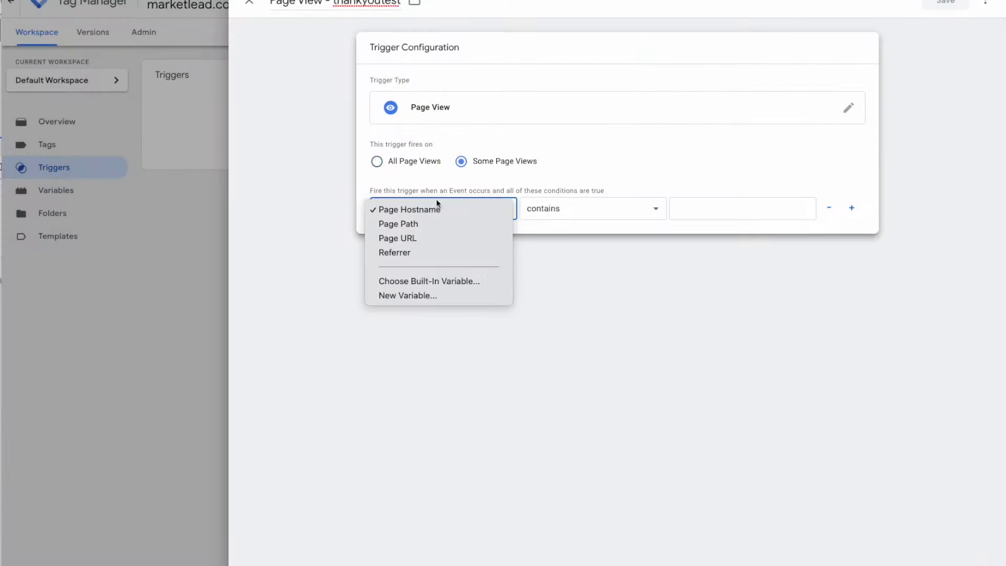
left_click(420, 223)
left_click(693, 209)
type("//marketlead.com.au/thankyoutest")
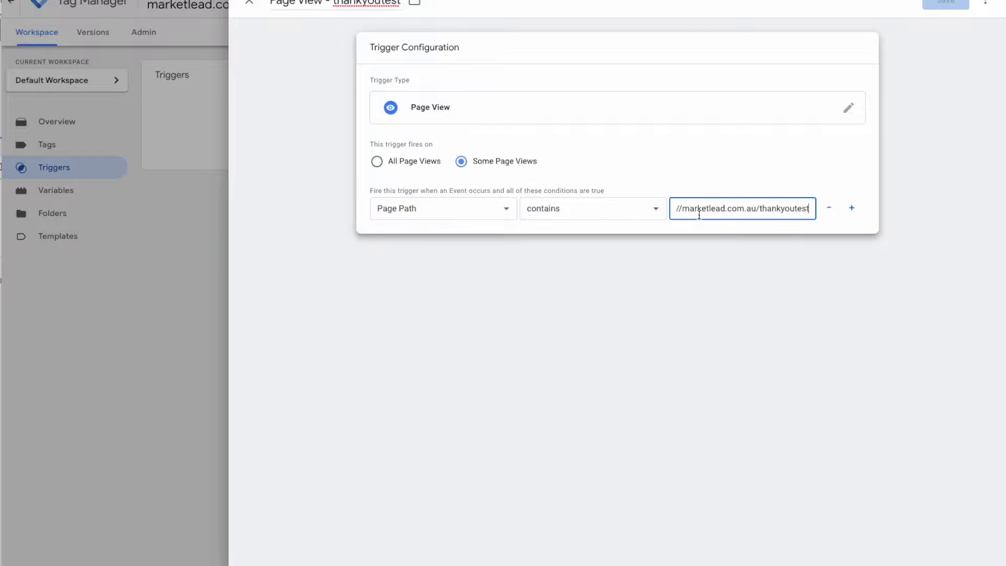
left_click_drag(759, 208, 580, 212)
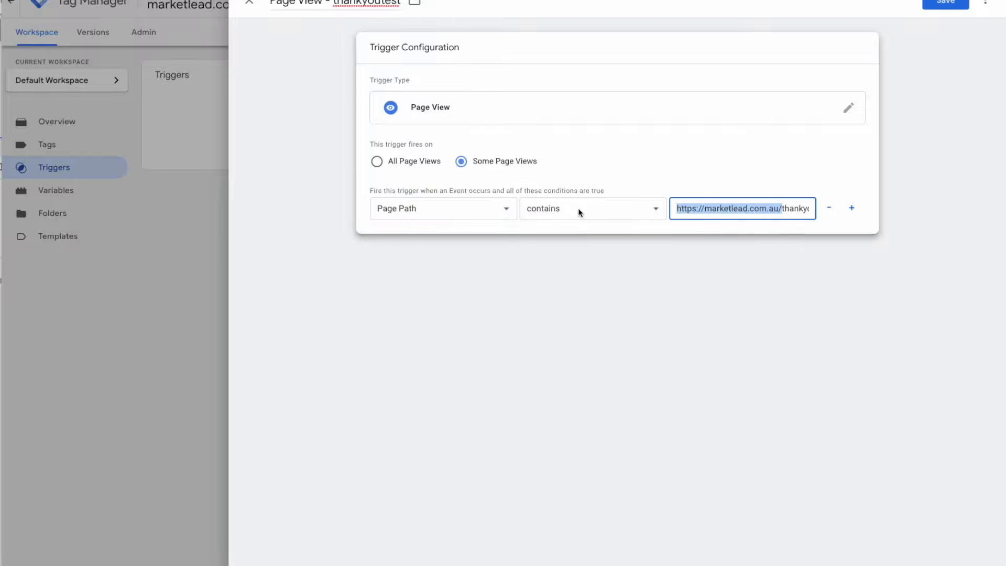
key("BackSpace")
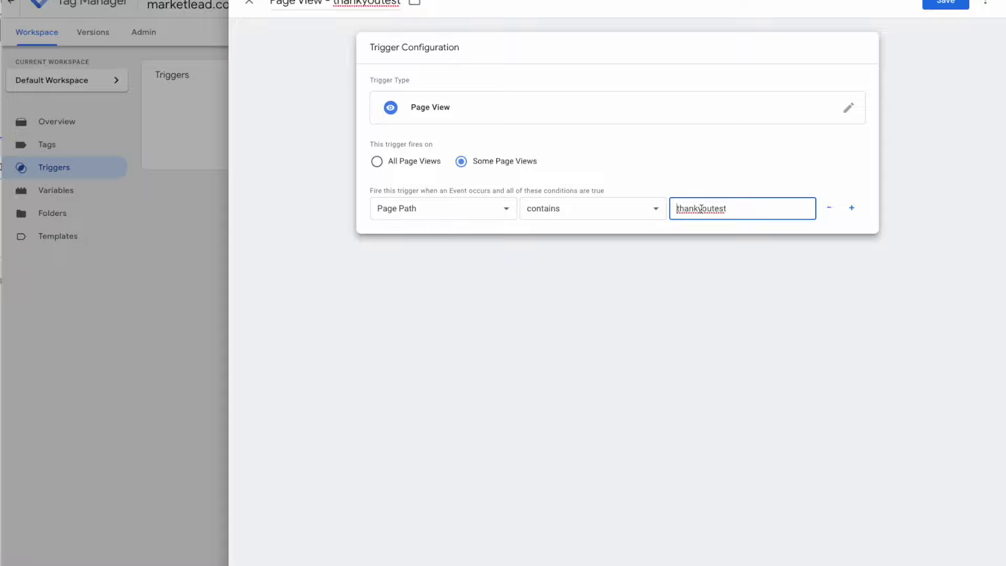
Step: Try shortening the condition's value to "thank" with the contains operator
left_click_drag(699, 211, 759, 209)
key("BackSpace")
left_click(558, 209)
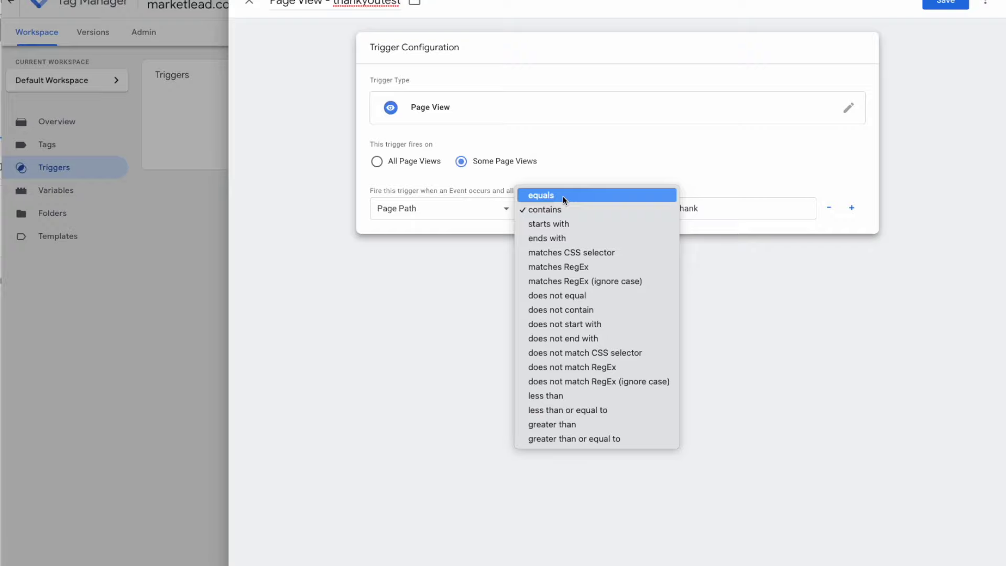
left_click(561, 209)
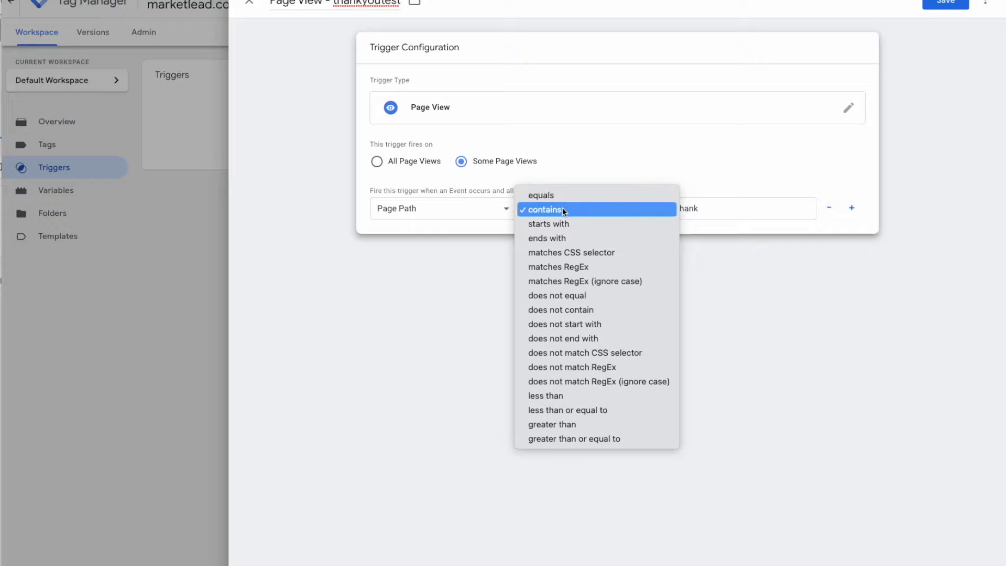
Step: Replace the condition's value with the thank-you page URL, trim it to "thankyoutest", and save the trigger
left_click_drag(732, 212, 659, 211)
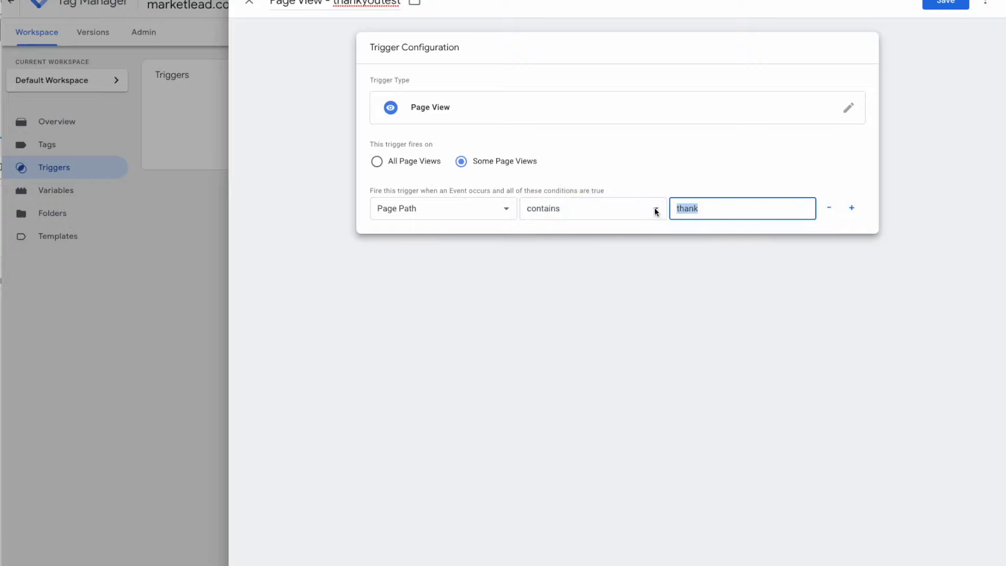
type("https://marketlead.com.au/thankyoutest")
key("Home")
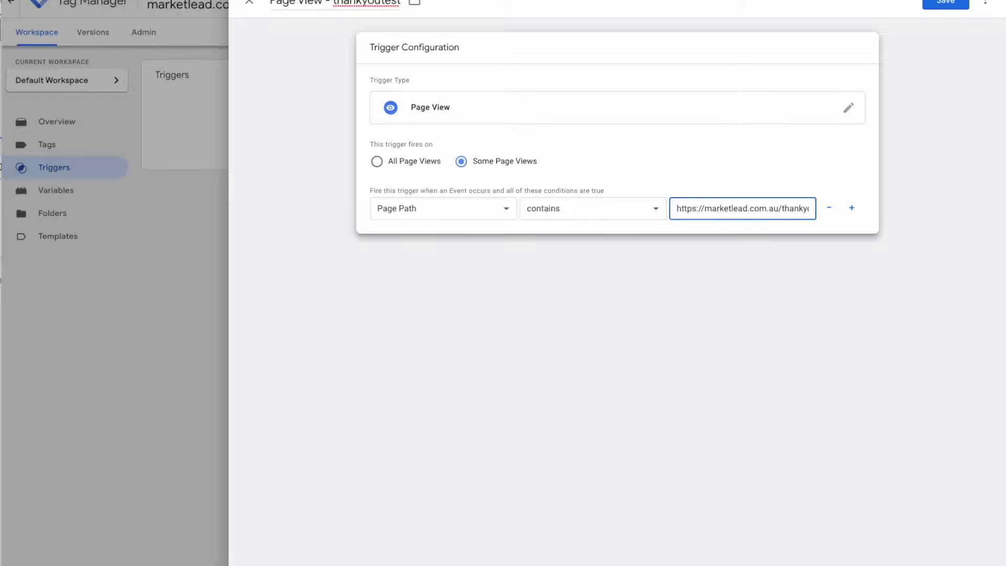
left_click(780, 210, "shift")
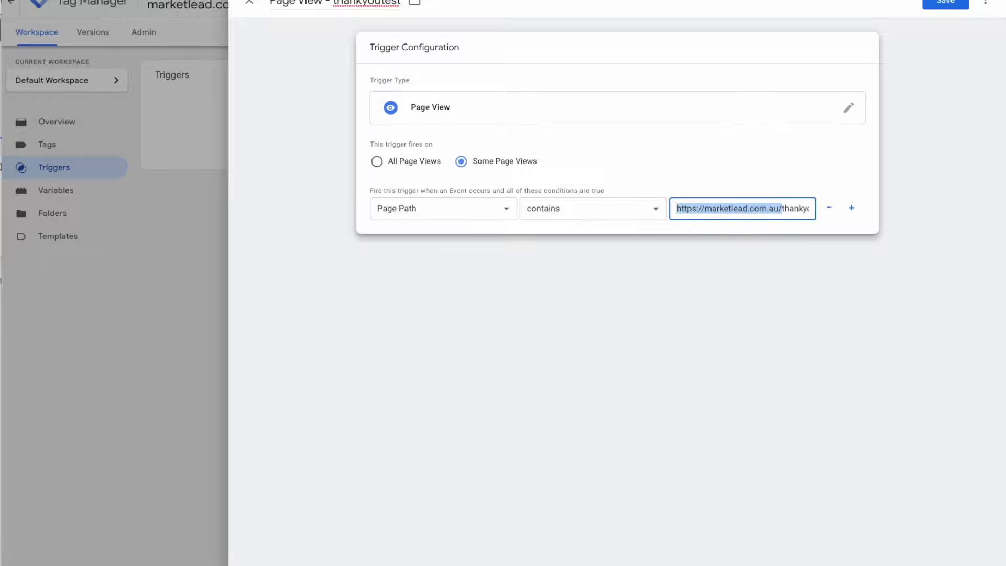
key("BackSpace")
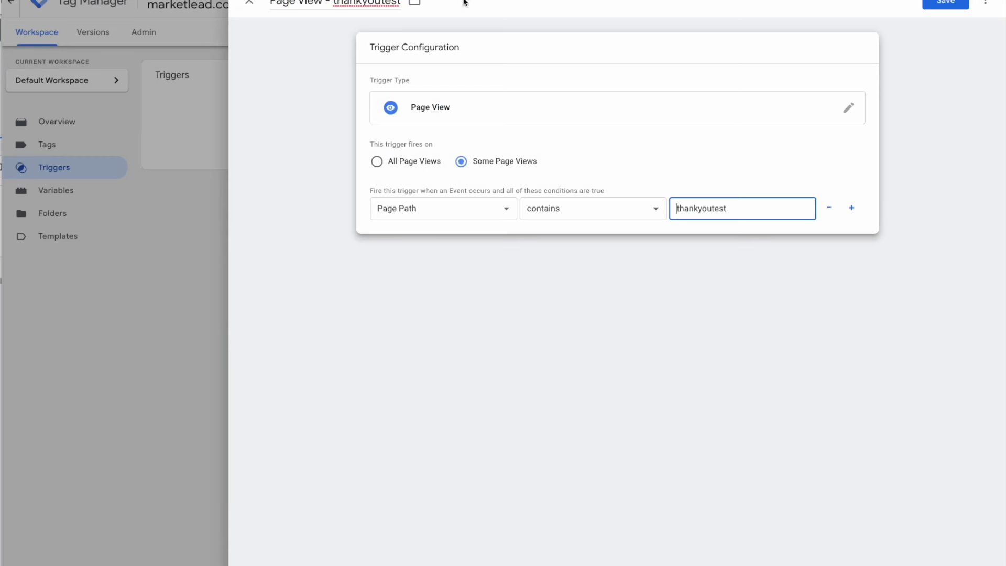
left_click(939, 10)
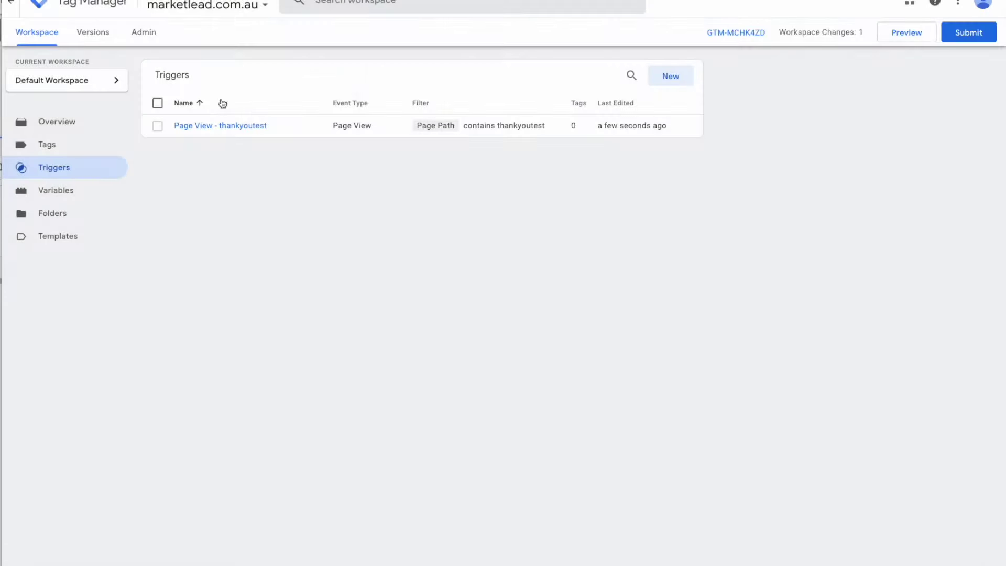
Step: Create a new tag of type Google Ads Remarketing and name it "Google Ads - Base Code"
left_click(72, 147)
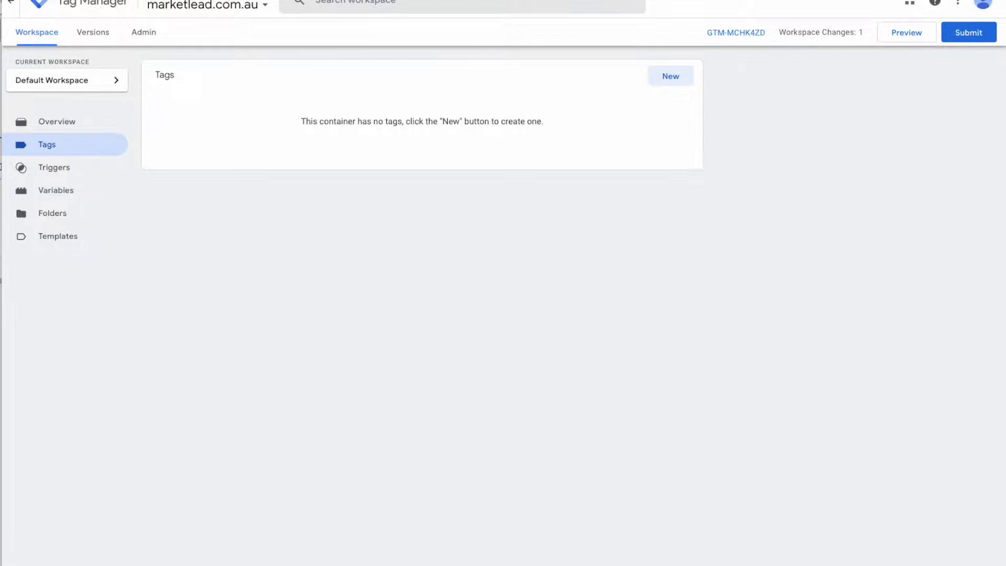
left_click(668, 77)
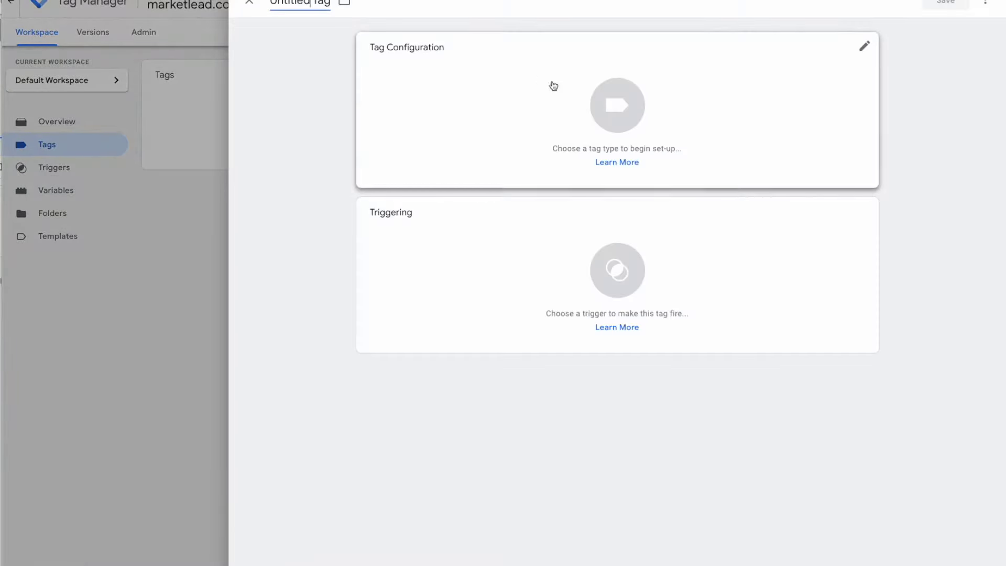
left_click(550, 86)
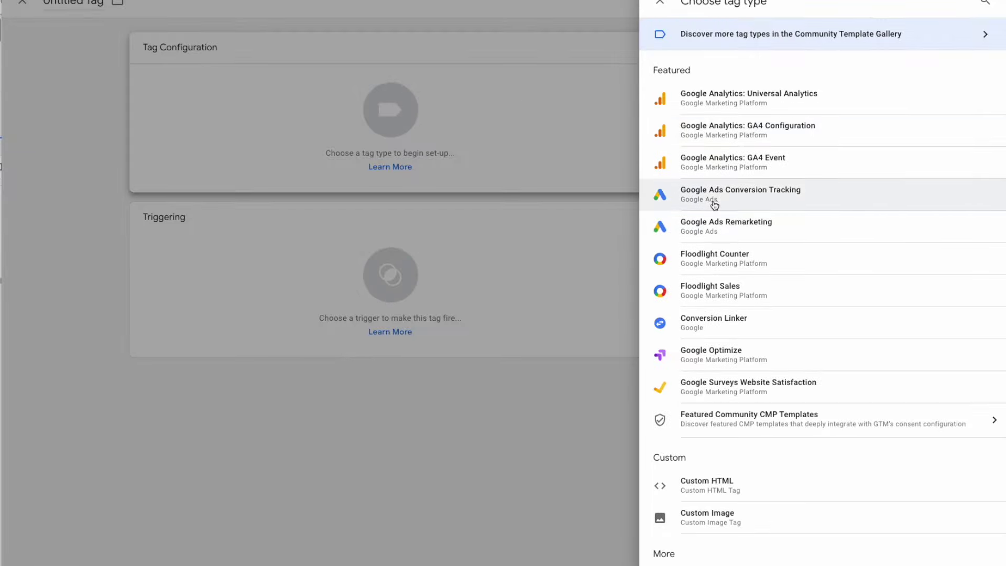
left_click(735, 229)
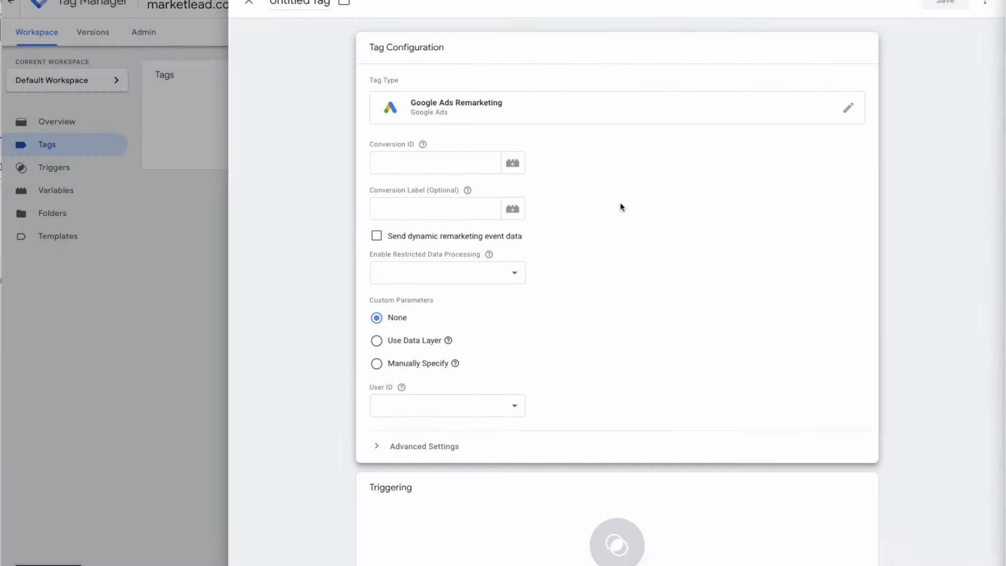
left_click(300, 4)
type("Go")
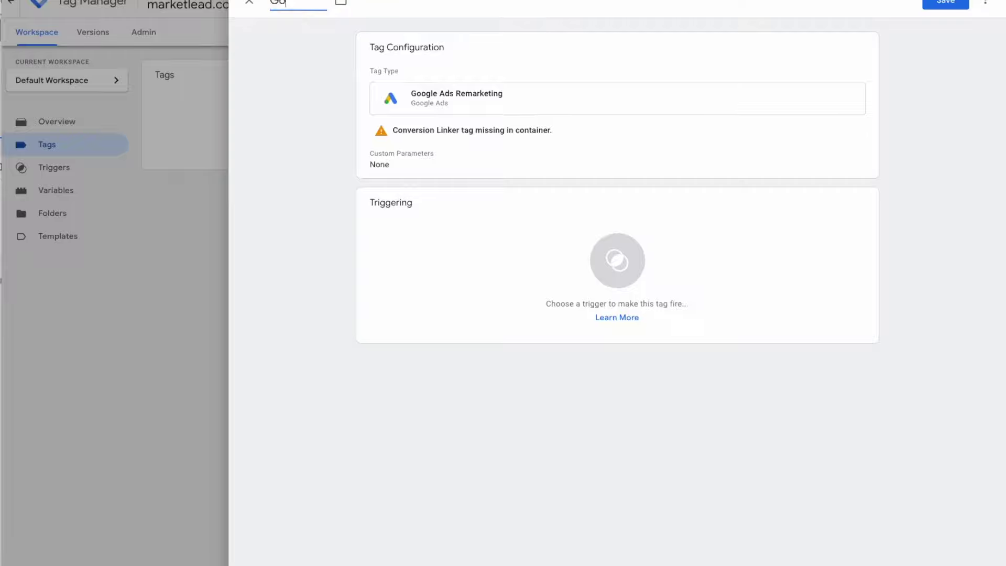
type("ogle Ads - Base Code")
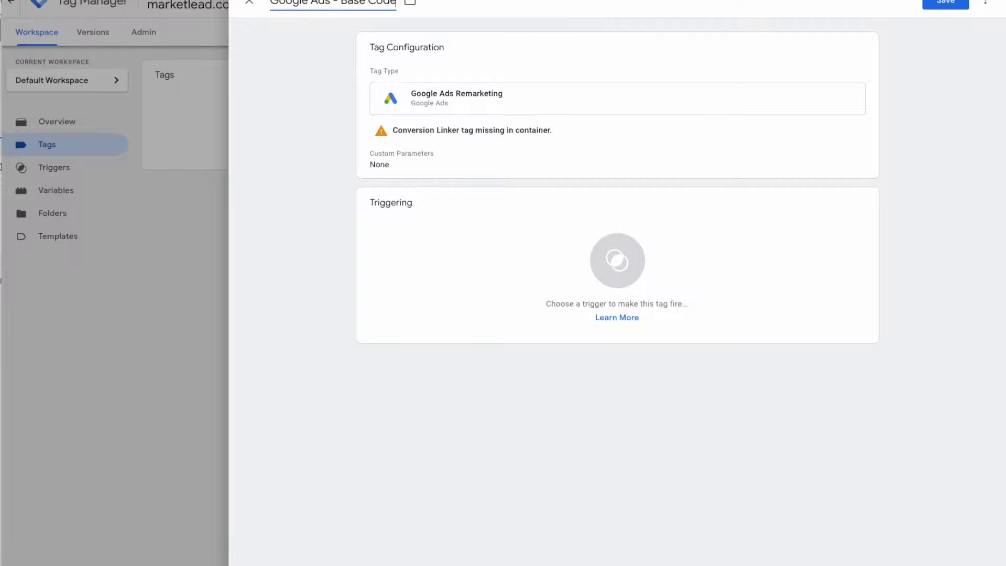
Step: Switch to Google Ads and start setting up an additional Google Ads tag from the Audience manager's data sources
key("alt+Tab")
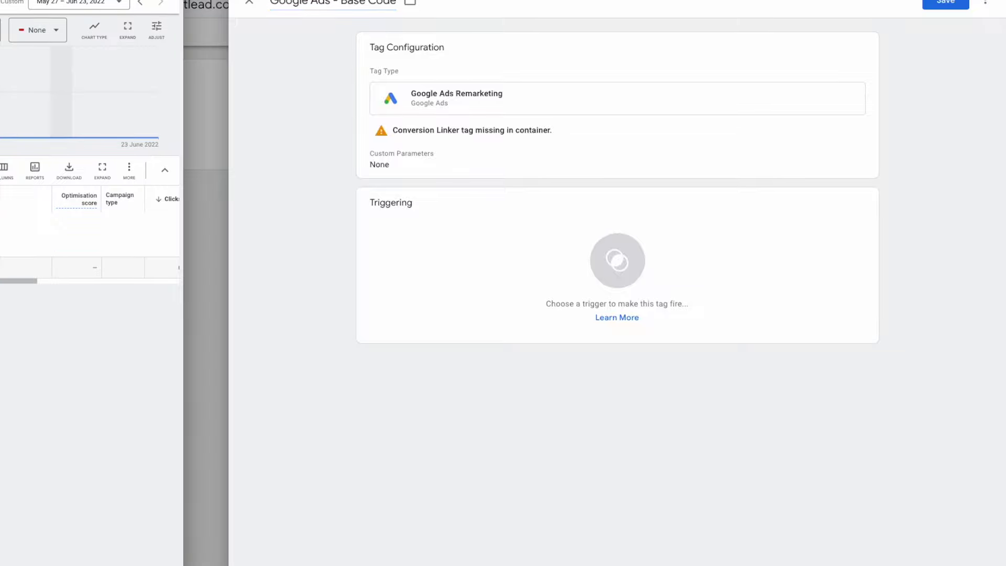
left_click_drag(105, 1, 753, 1)
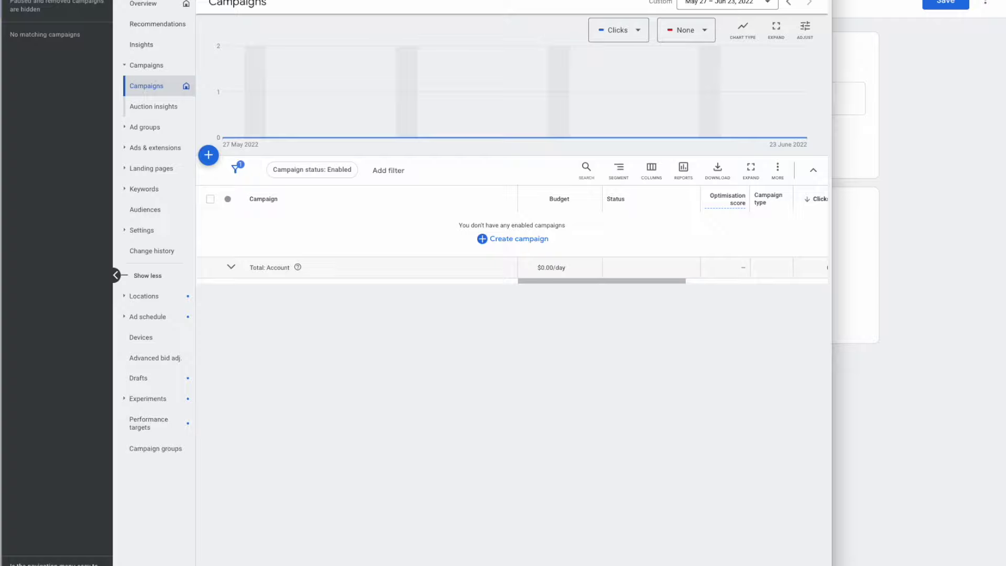
left_click(628, 1)
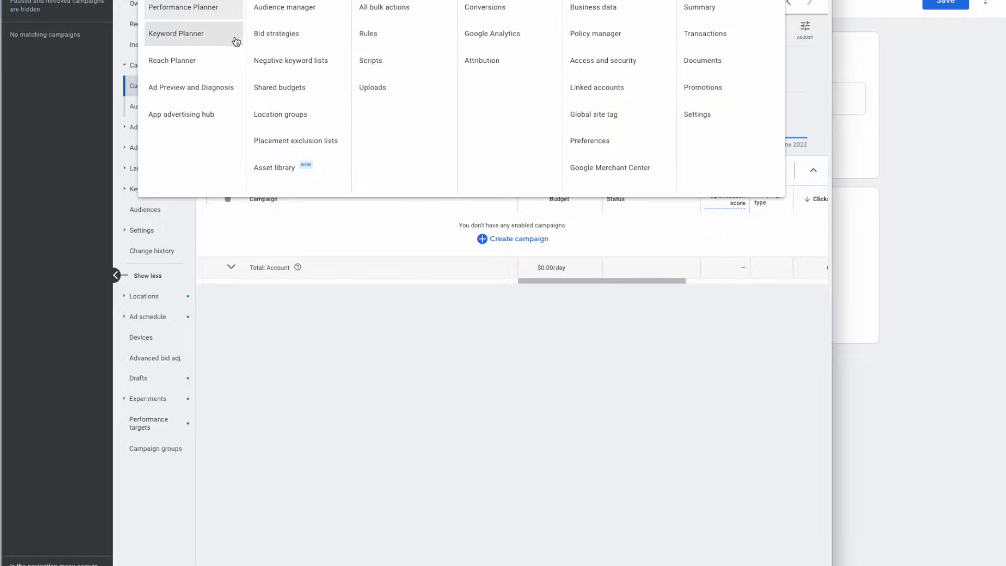
left_click(299, 18)
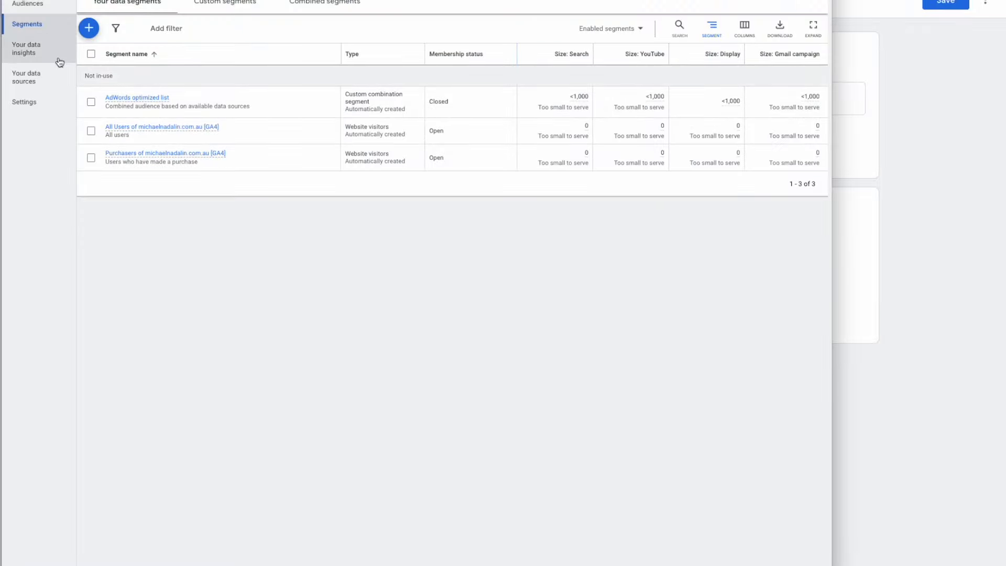
left_click(52, 76)
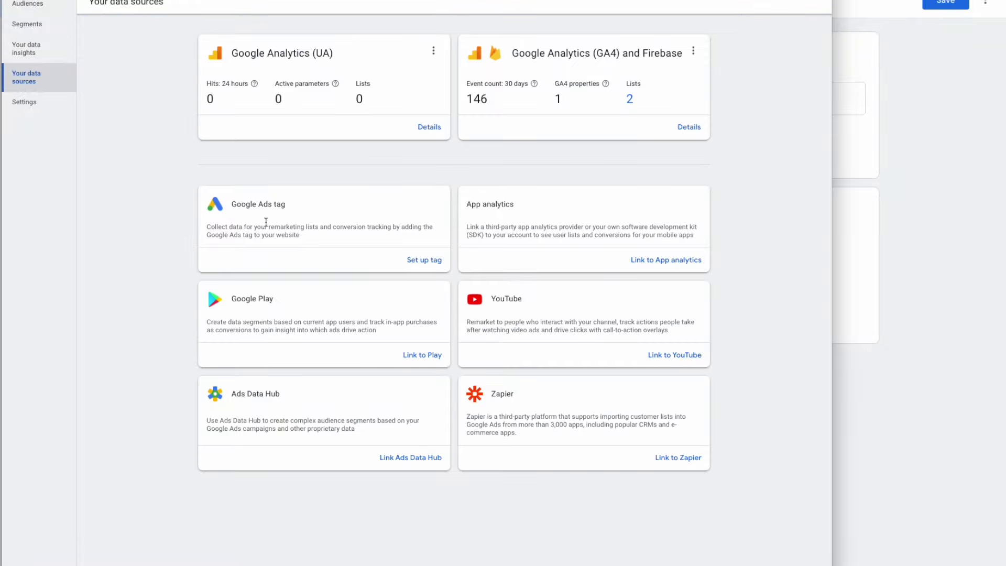
left_click(430, 265)
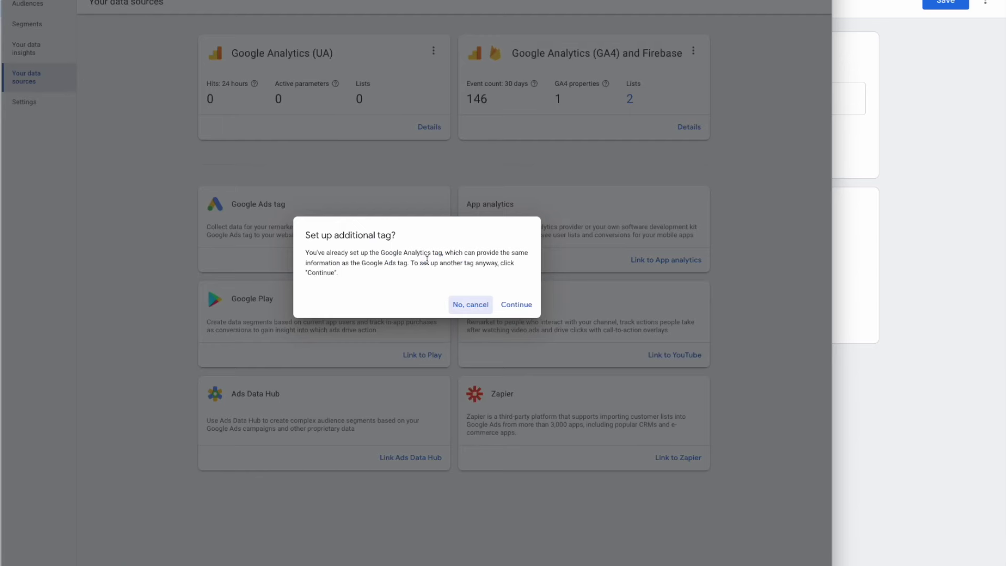
left_click(515, 303)
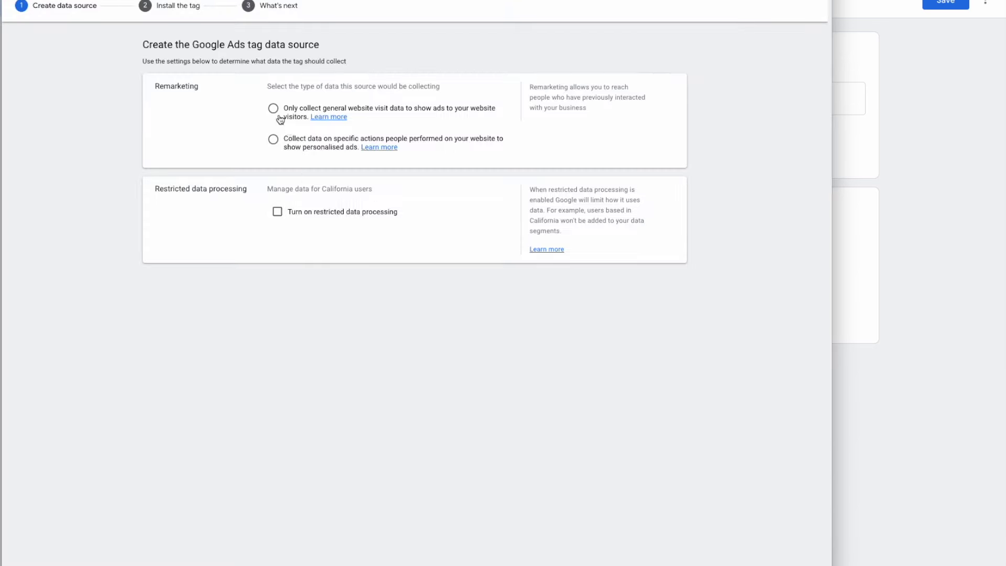
Step: Set the tag data source to collect only general website visit data and save it
left_click(273, 109)
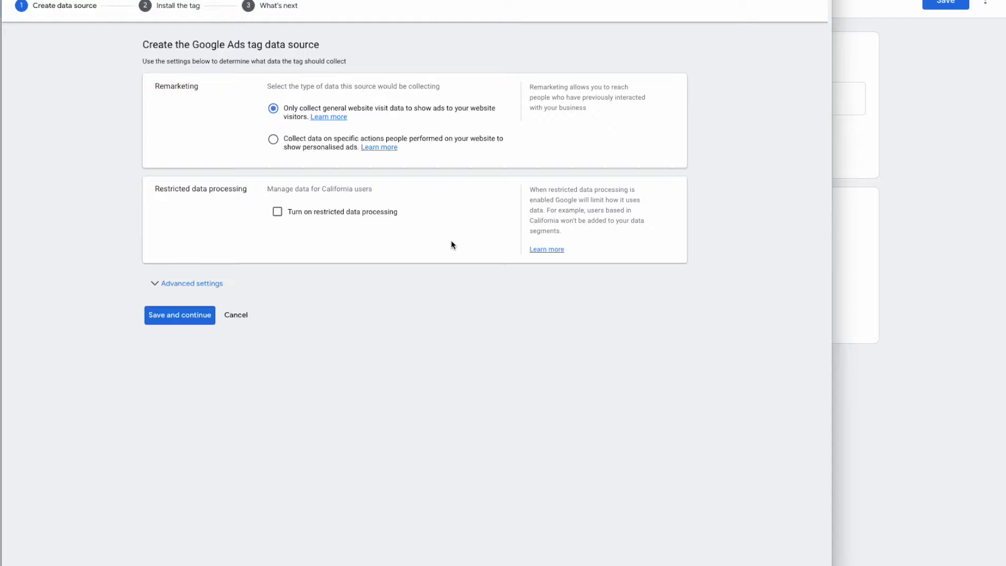
left_click(175, 284)
left_click(203, 369)
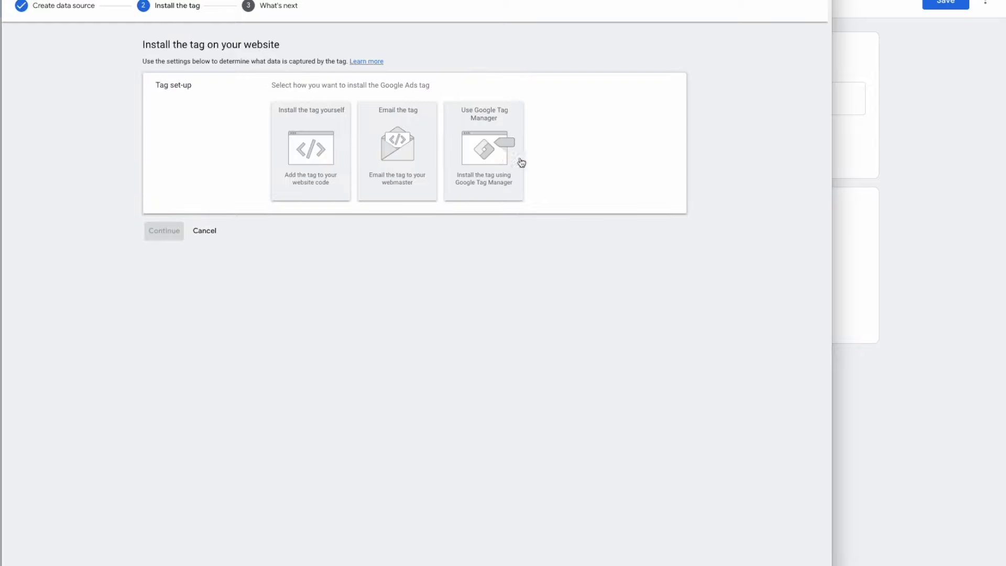
Step: Choose Google Tag Manager as the installation method and copy the conversion ID
left_click(482, 156)
double_click(285, 203)
key("ctrl+c")
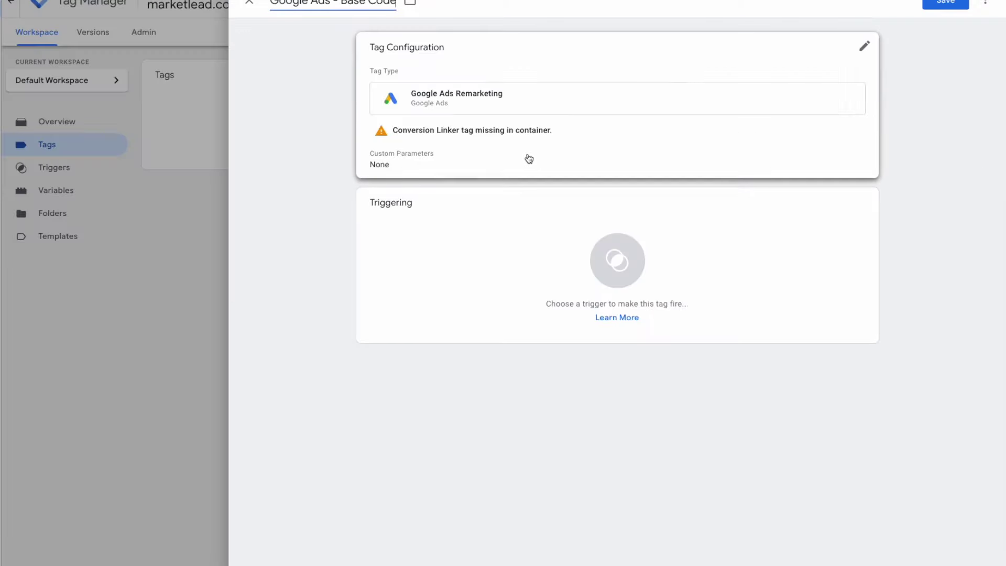
Step: In Google Tag Manager, paste the conversion ID into the remarketing tag, make it fire on All Pages, and save
left_click(502, 101)
left_click(419, 189)
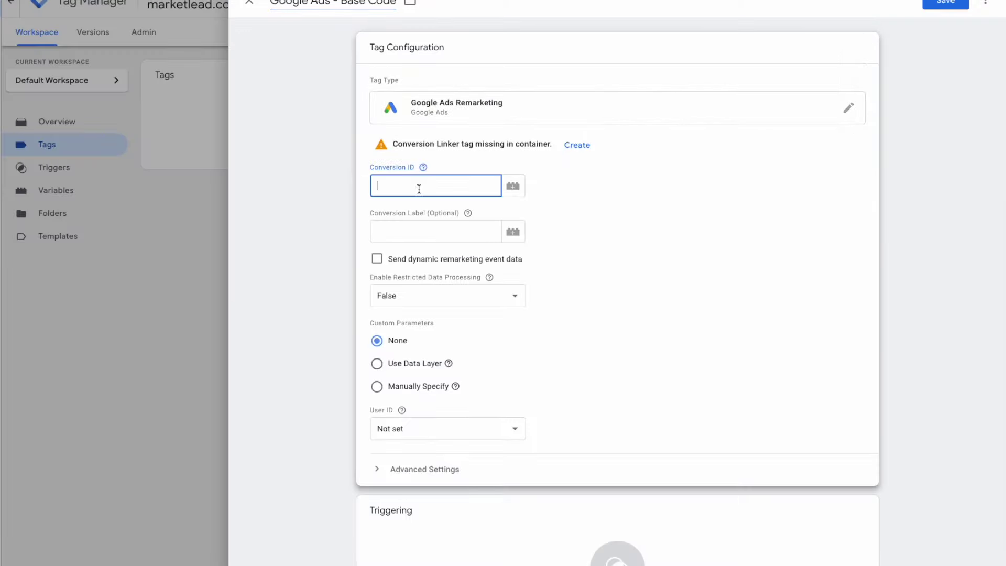
key("ctrl+v")
left_click(424, 529)
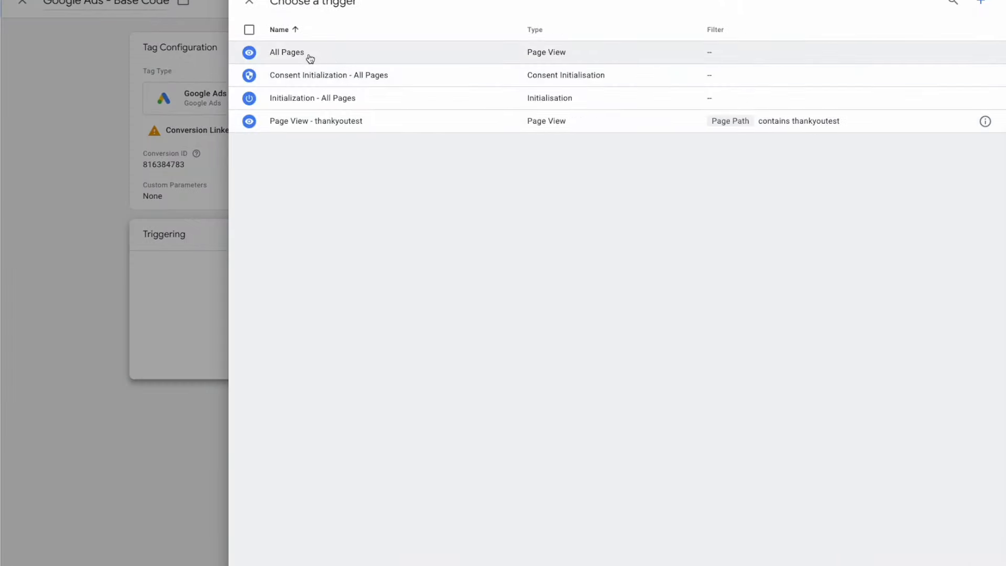
left_click(310, 54)
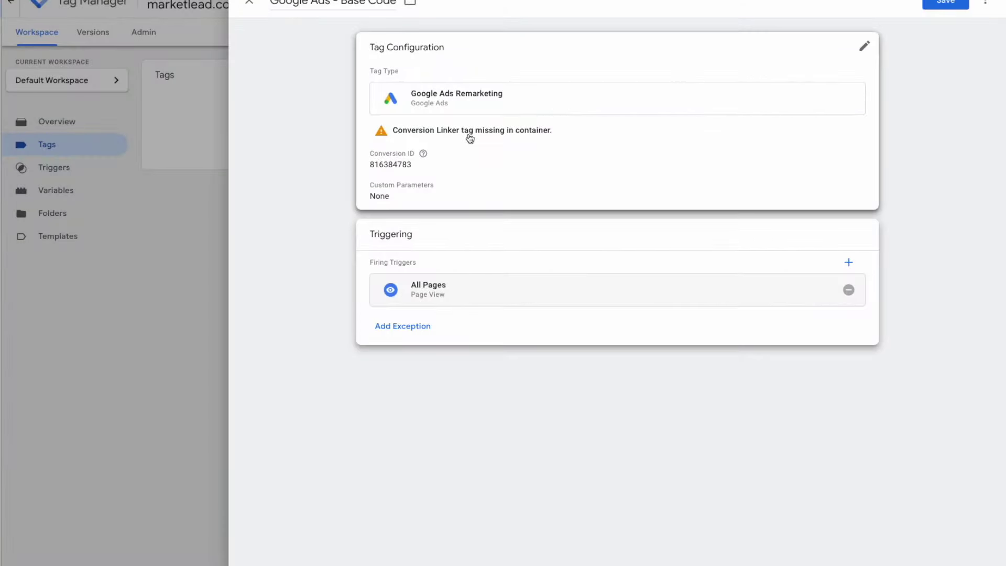
left_click(952, 5)
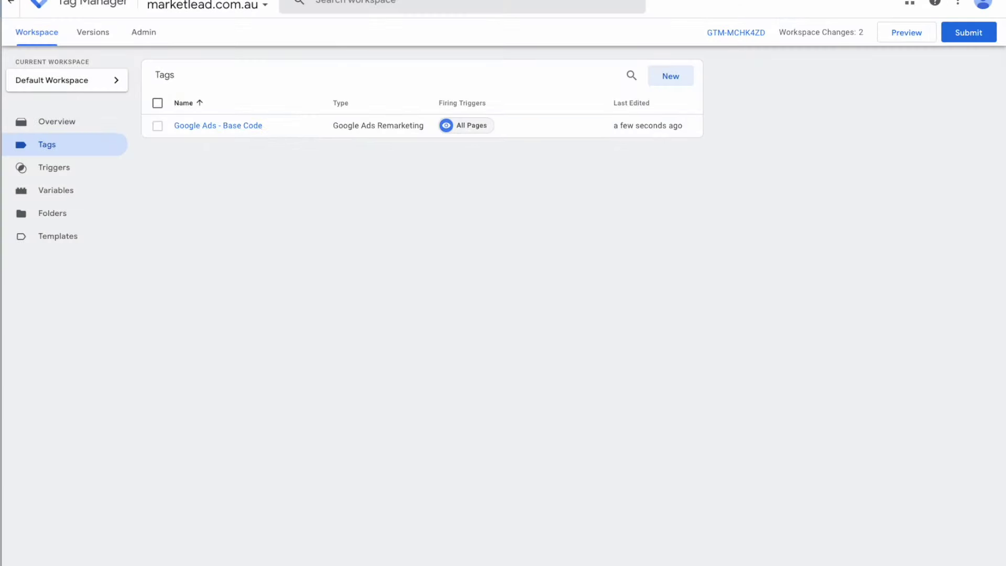
Step: Return to Google Ads and finish the Google Ads tag setup wizard
key("alt+Tab")
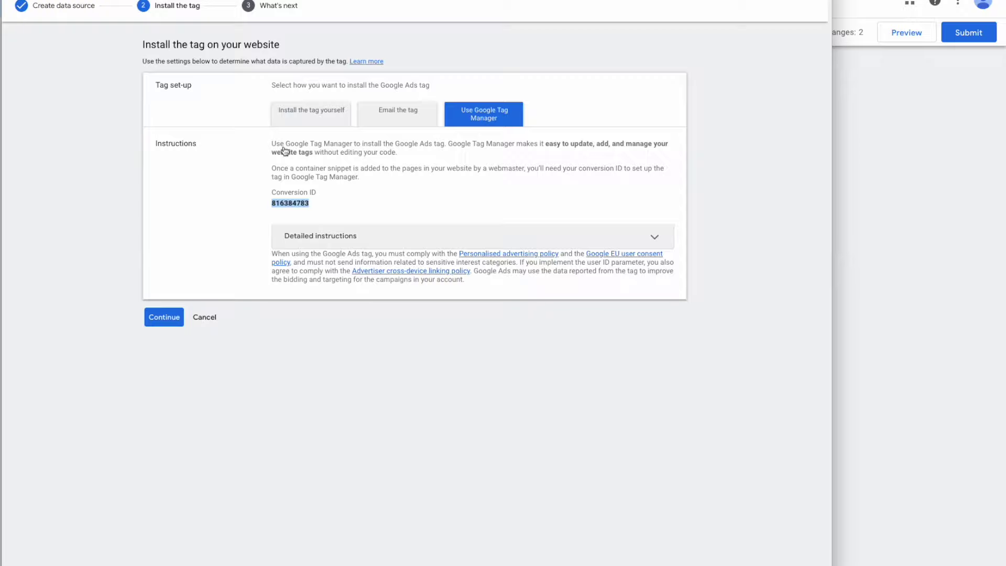
left_click(169, 318)
left_click(167, 123)
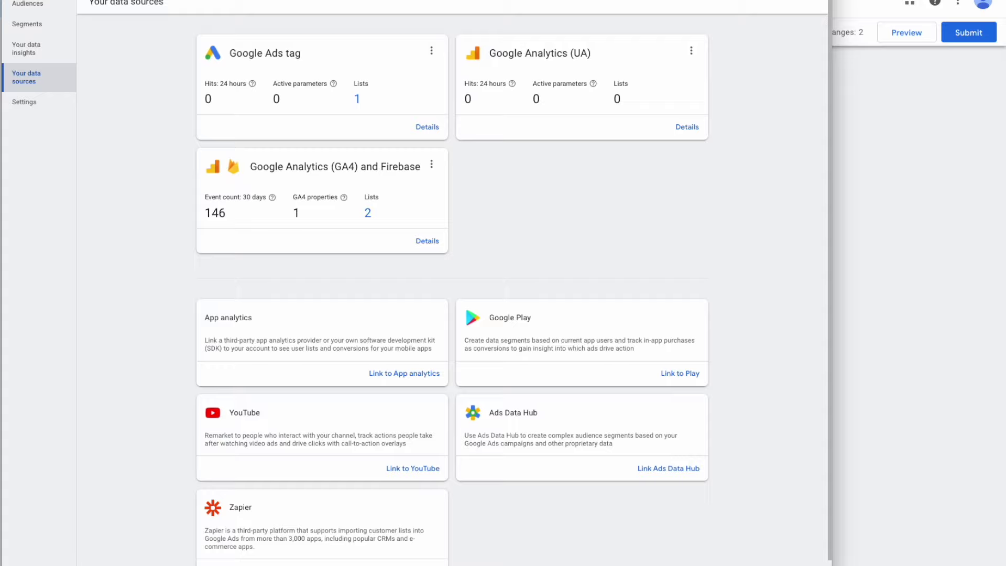
Step: Start a new website conversion action in Conversions and scan the domain marketlead.com.au
left_click(510, 8)
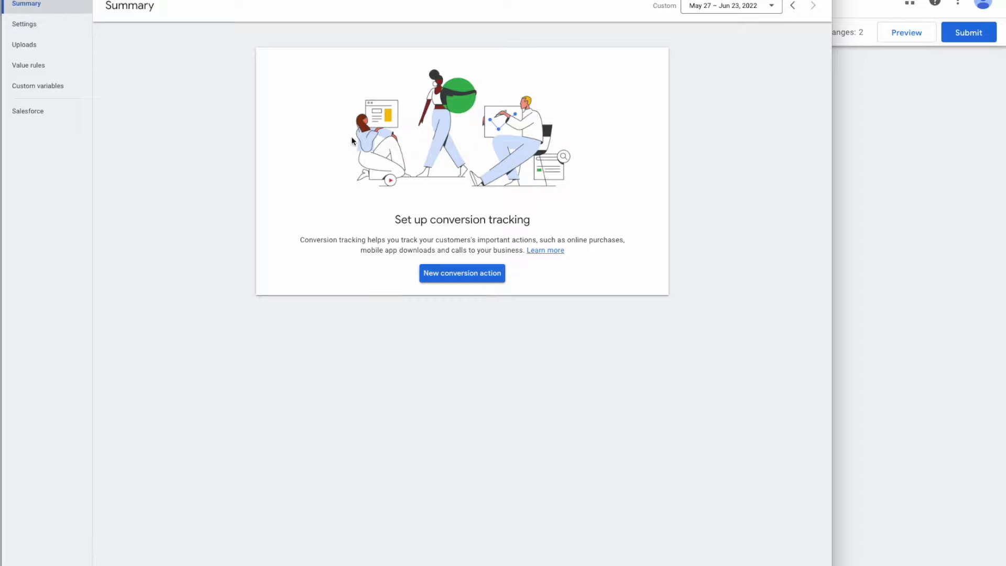
left_click(435, 280)
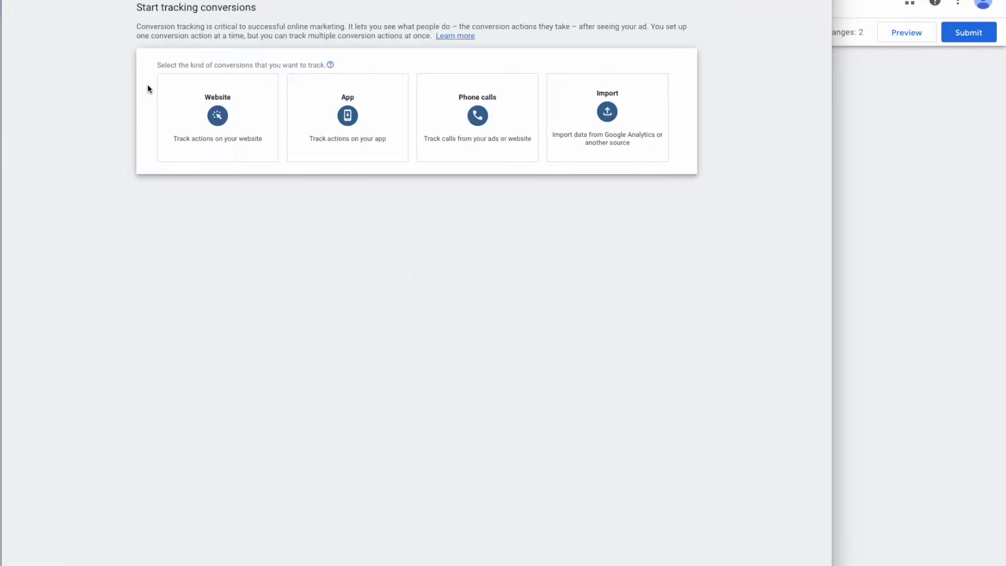
left_click(217, 107)
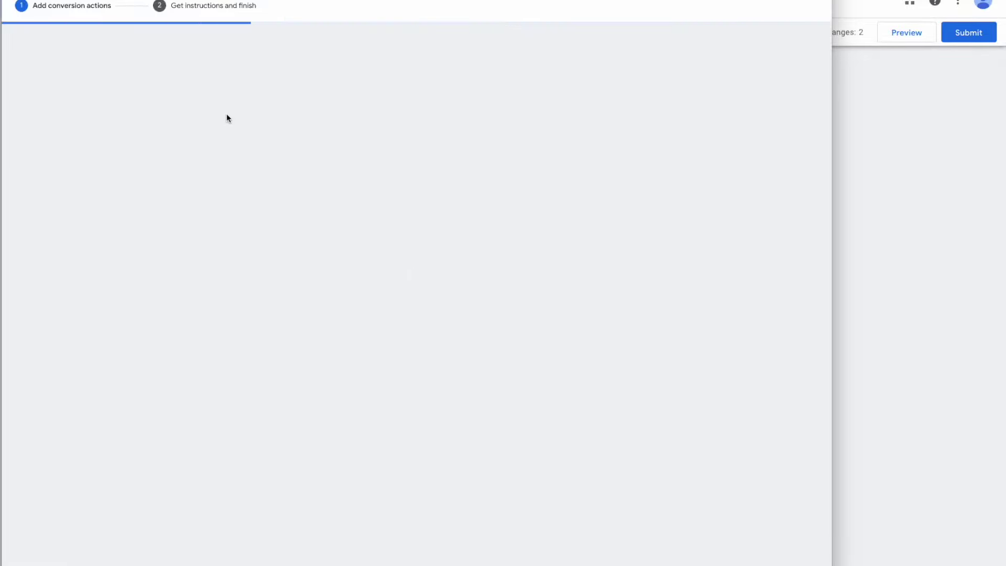
left_click(221, 135)
type("marketlead.co")
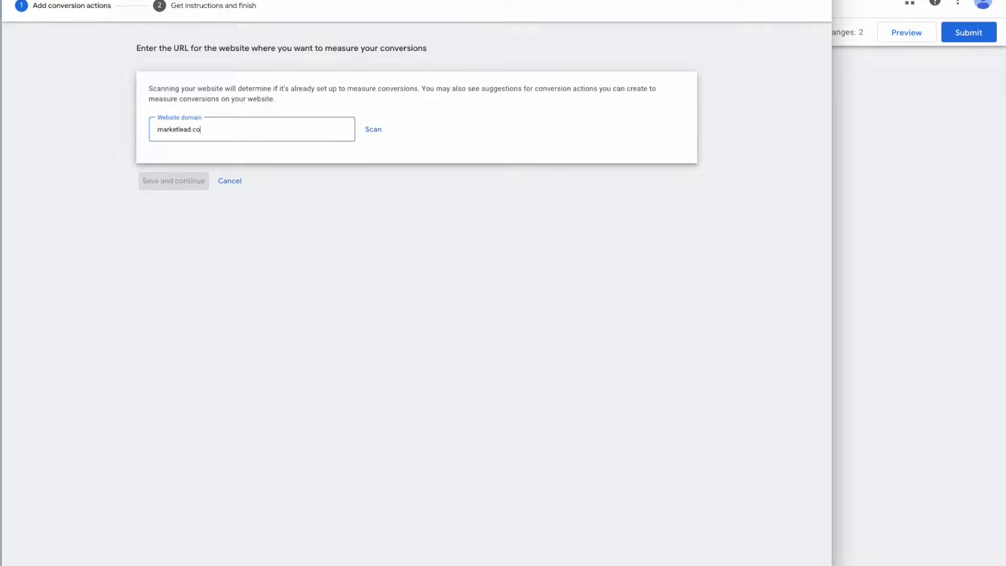
left_click(372, 131)
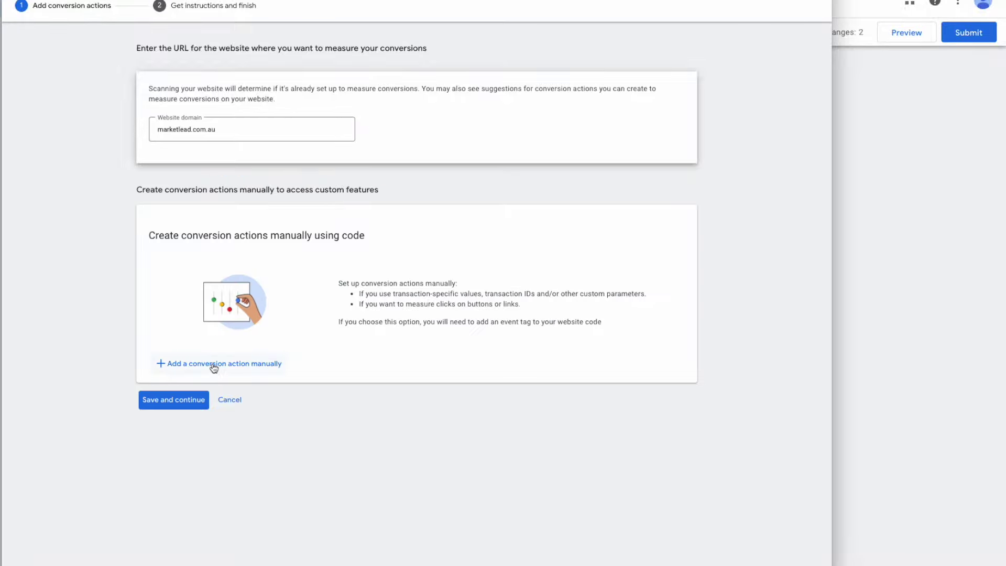
Step: Add a conversion action manually and set its goal category to Submit lead form
left_click(214, 365)
left_click(382, 92)
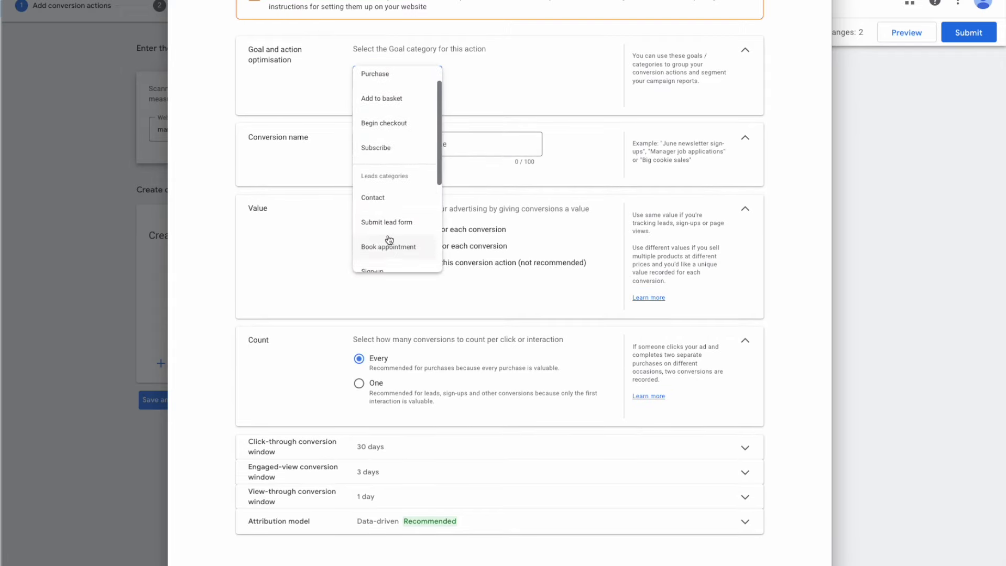
scroll(401, 192, "up", 1)
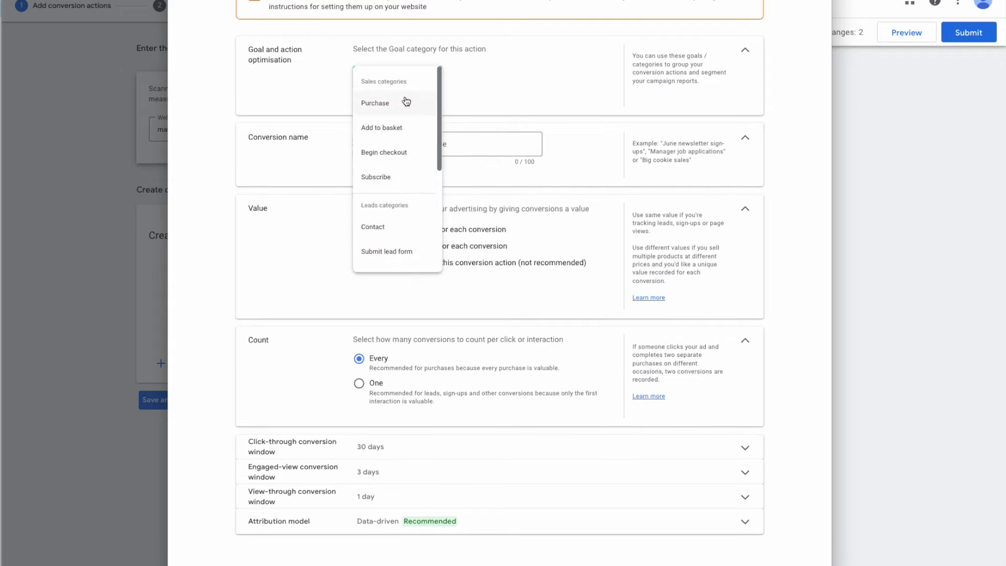
left_click(393, 251)
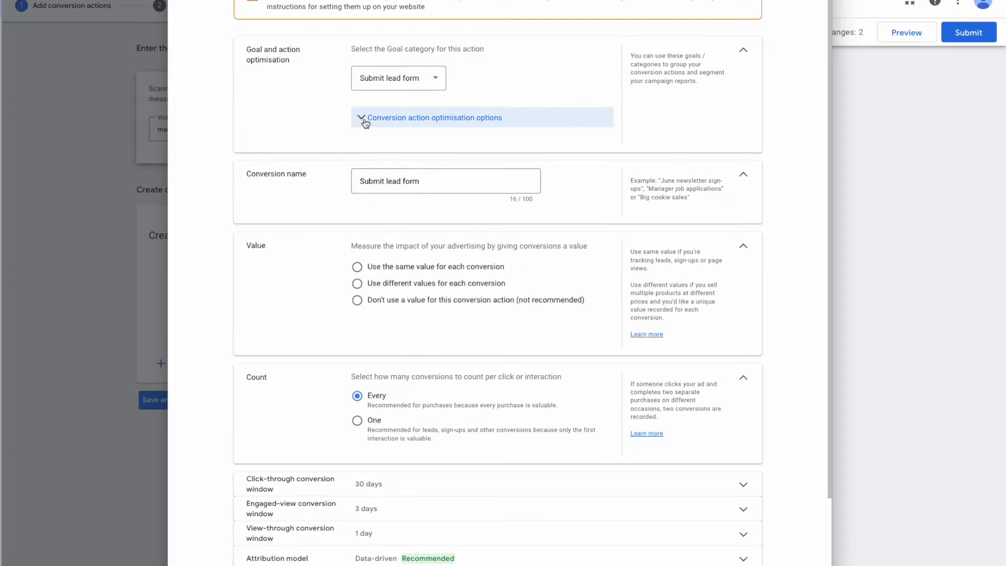
Step: Set the lead form conversion to use no value and count One, review its click-through window, and finish adding it
left_click(357, 300)
scroll(361, 386, "down", 2)
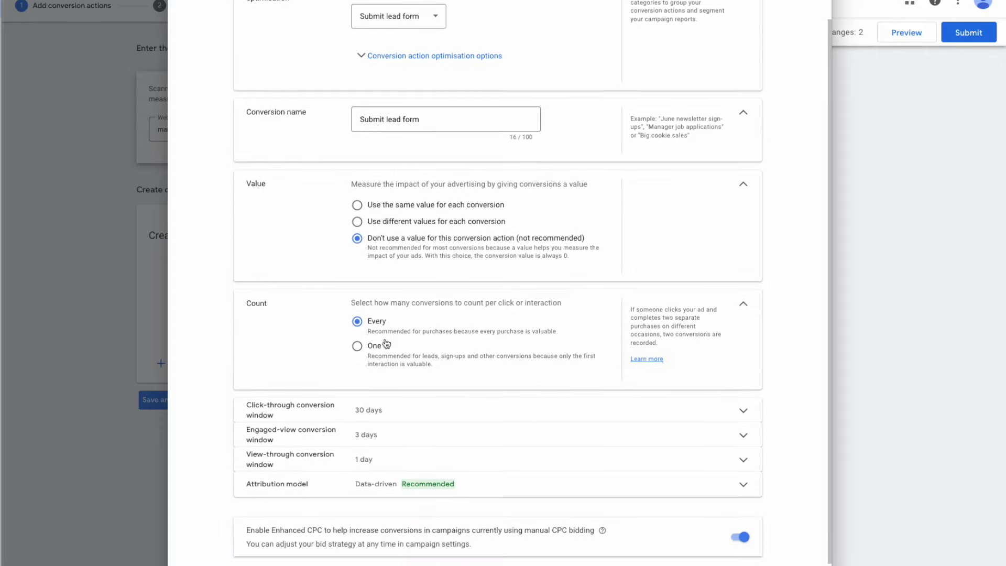
left_click(357, 345)
scroll(381, 380, "down", 1)
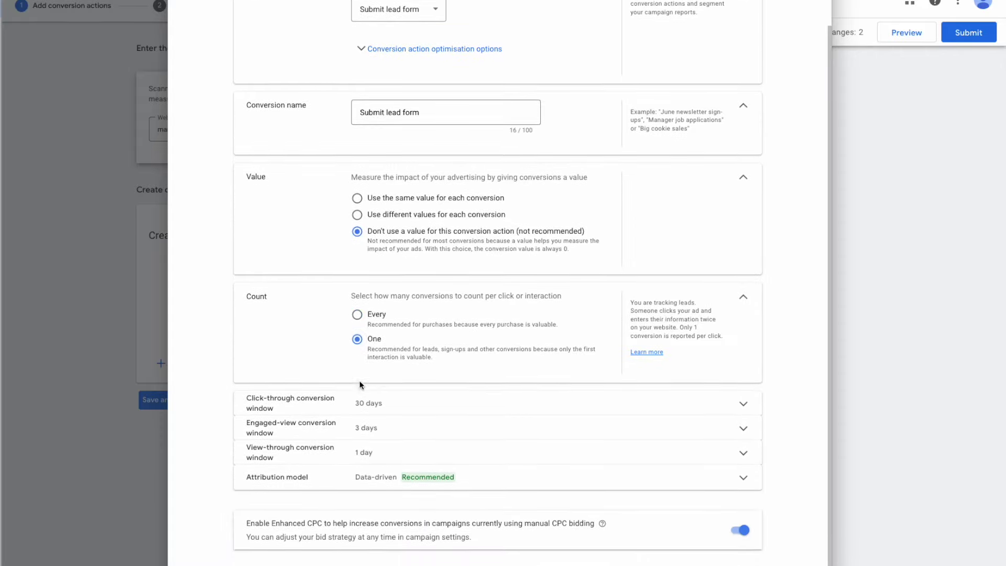
left_click(376, 402)
scroll(387, 453, "down", 2)
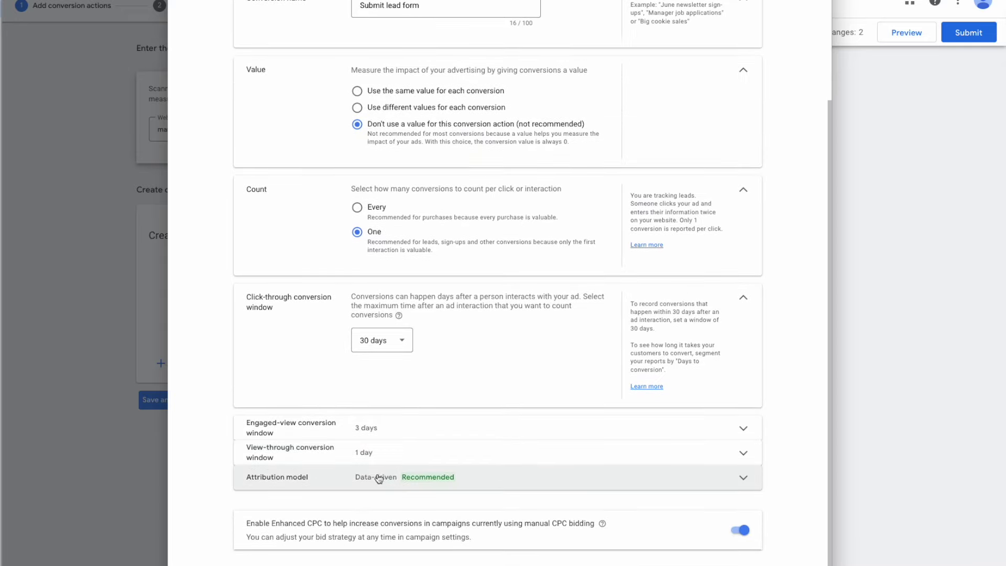
scroll(431, 157, "up", 3)
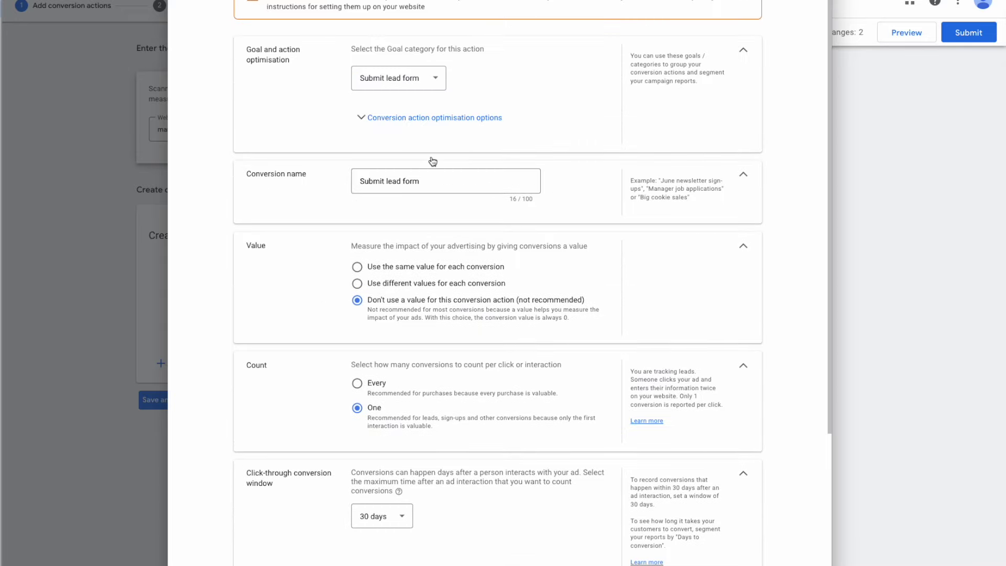
scroll(326, 102, "down", 3)
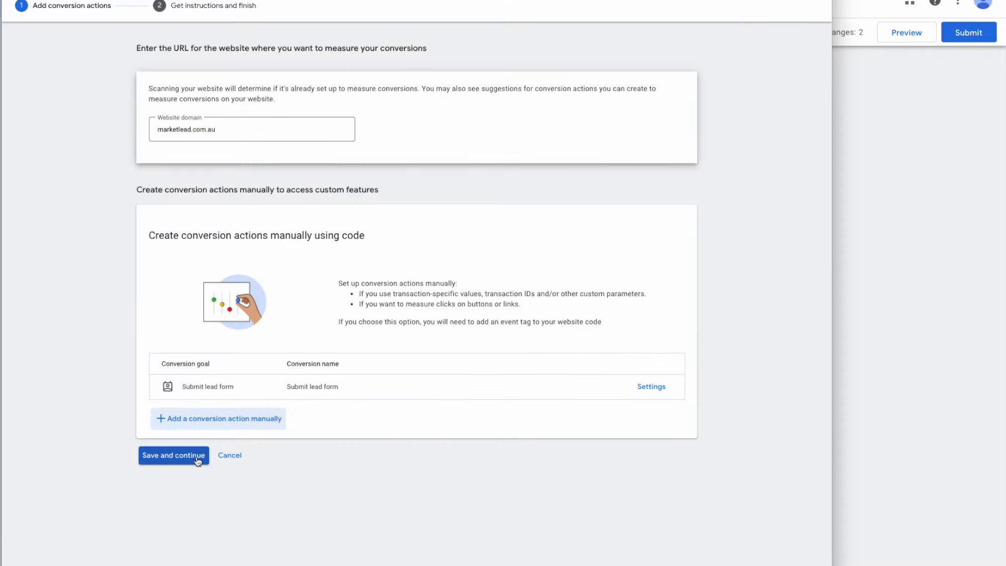
Step: Save the lead form conversion action, show its Google Tag Manager instructions, and copy the Conversion ID
left_click(157, 455)
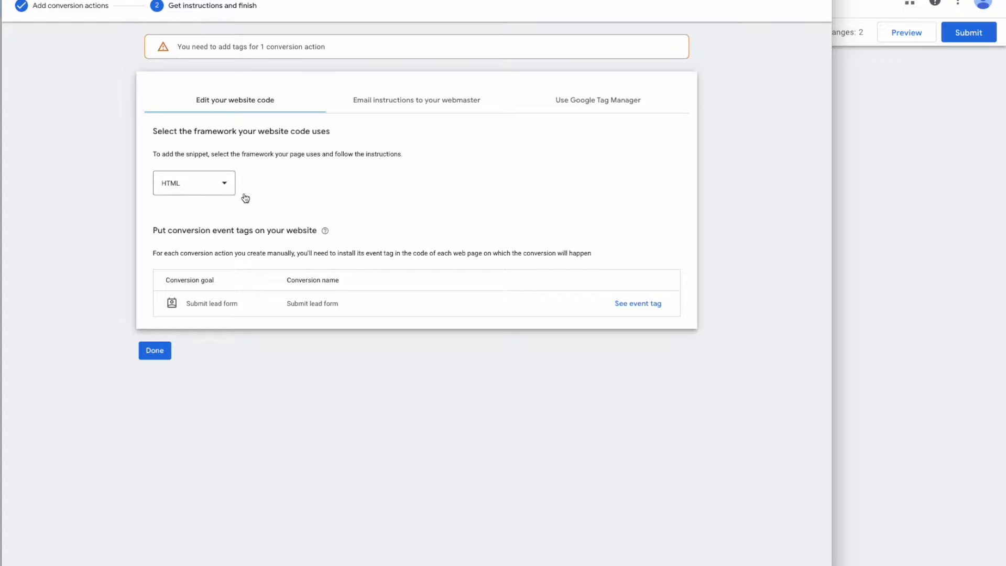
left_click(578, 95)
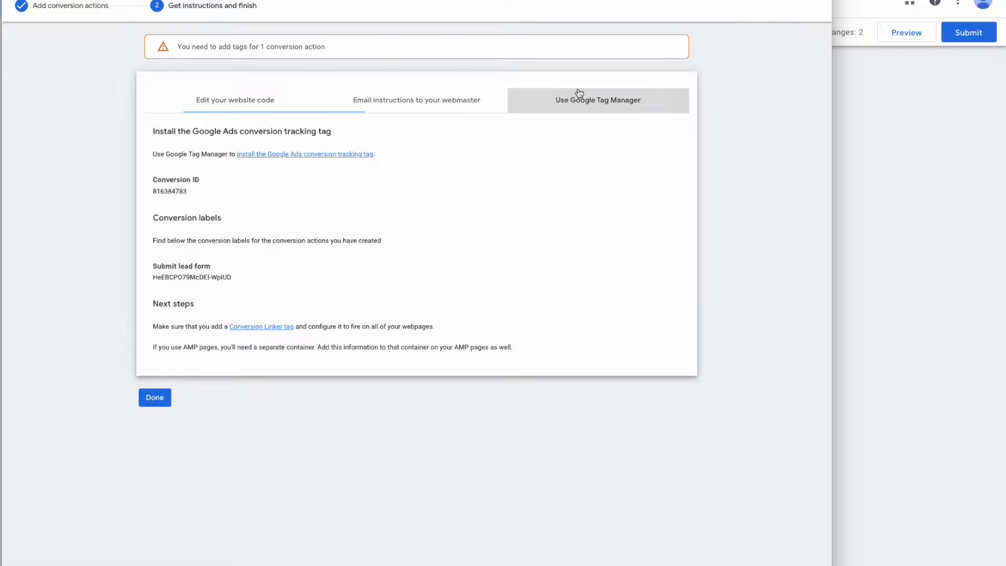
double_click(166, 191)
key("ctrl+c")
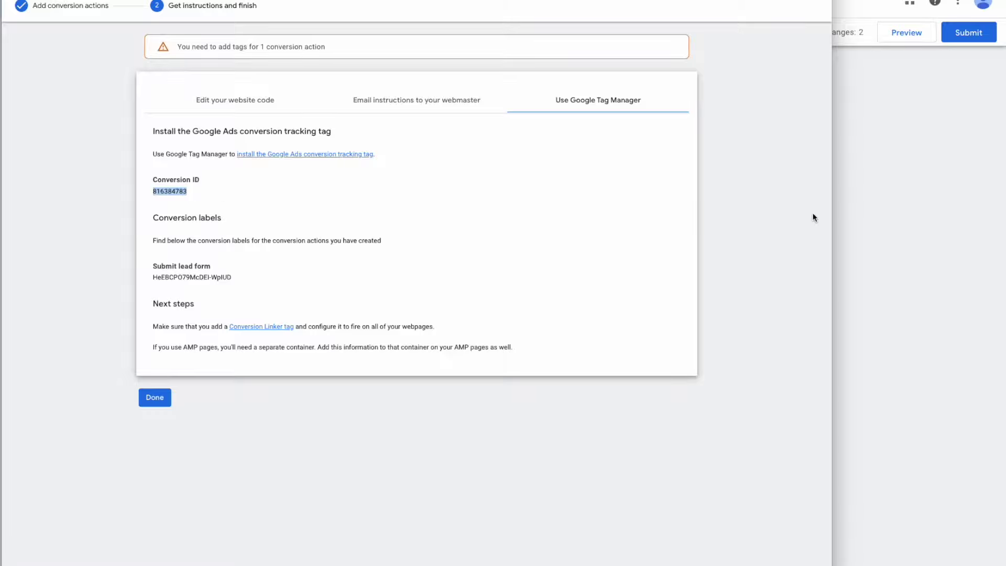
Step: Switch to Google Tag Manager and create a new tag named "Google Ads - Lead Conversion"
left_click(849, 216)
left_click(237, 128)
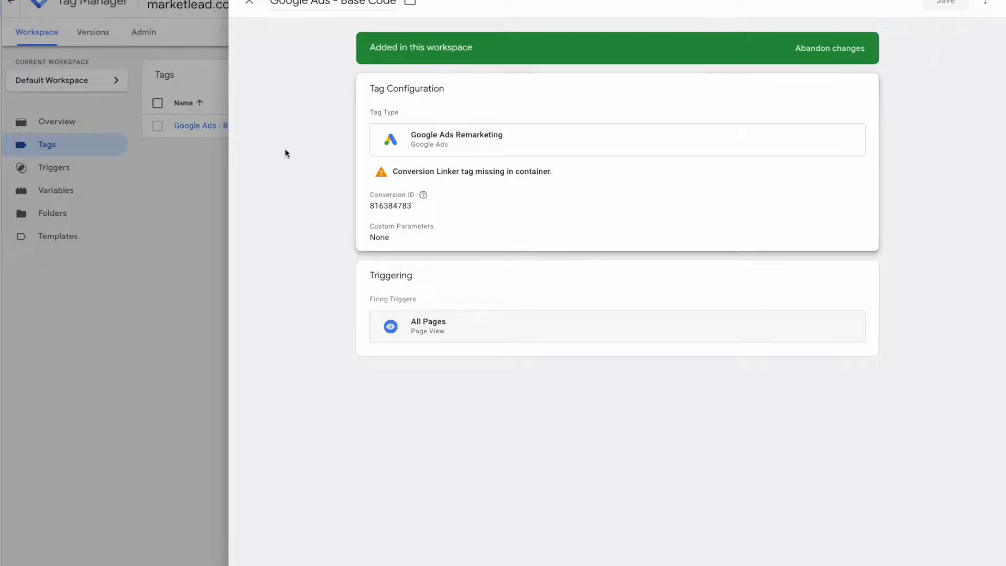
left_click(250, 4)
left_click(668, 85)
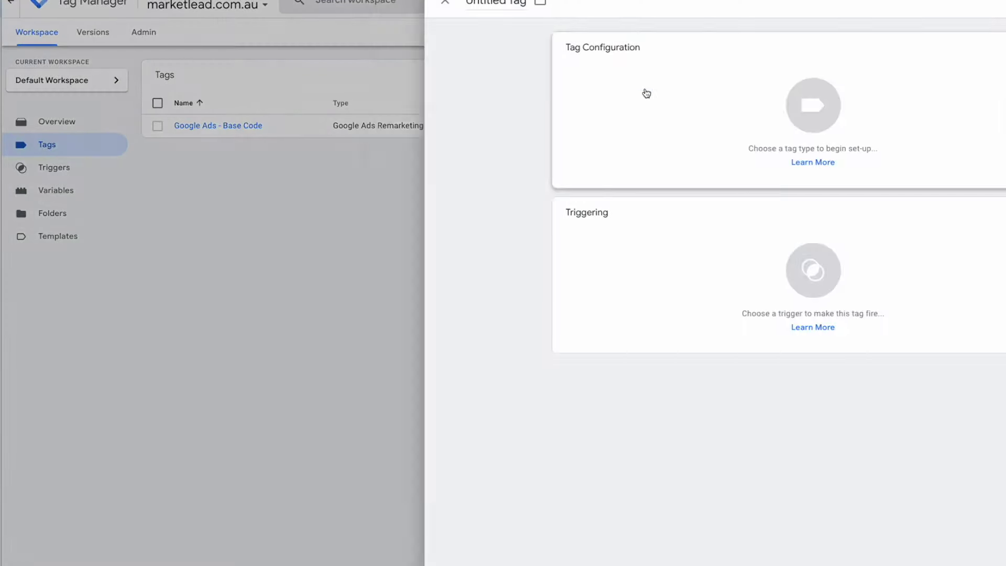
left_click(317, 2)
type("Google Ads - L")
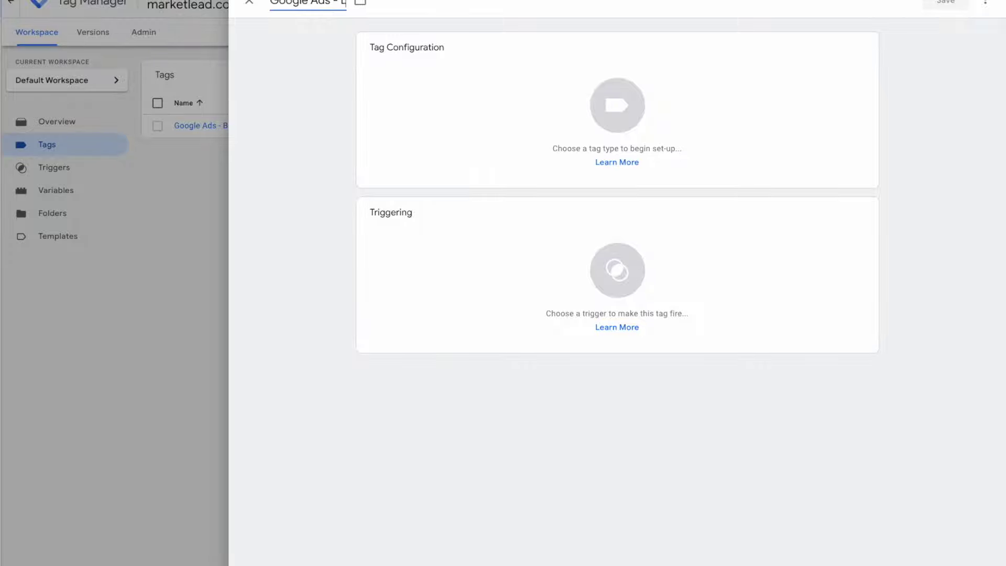
type("ead Conversion")
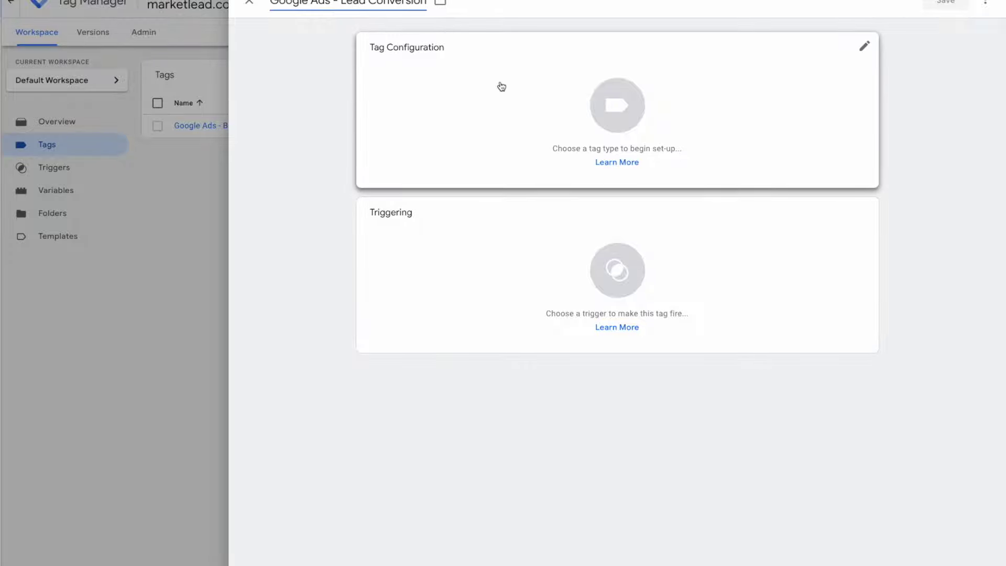
Step: Set the tag type to Google Ads Conversion Tracking and paste the copied Conversion ID
left_click(501, 86)
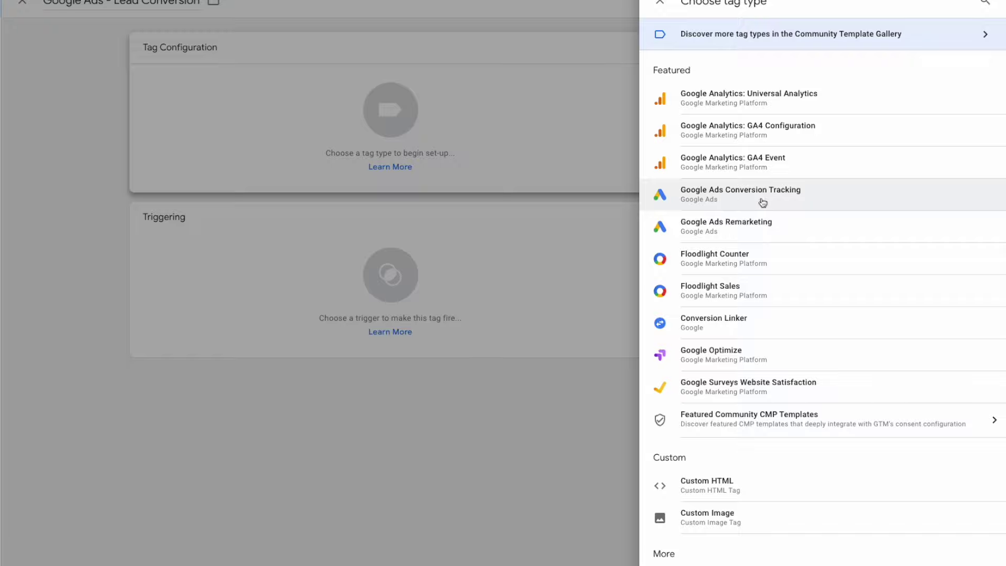
left_click(737, 203)
left_click(440, 193)
key("ctrl+v")
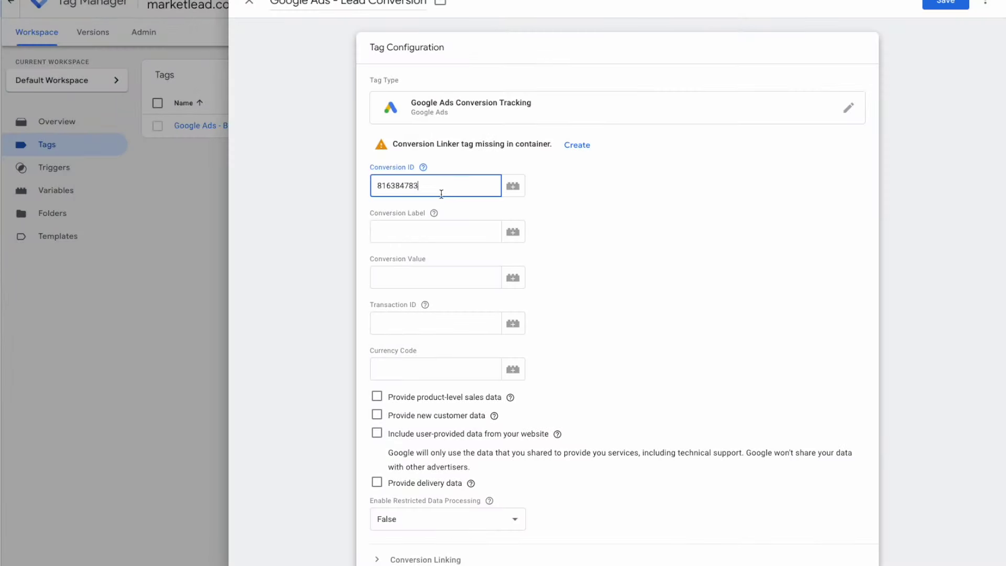
left_click(423, 167)
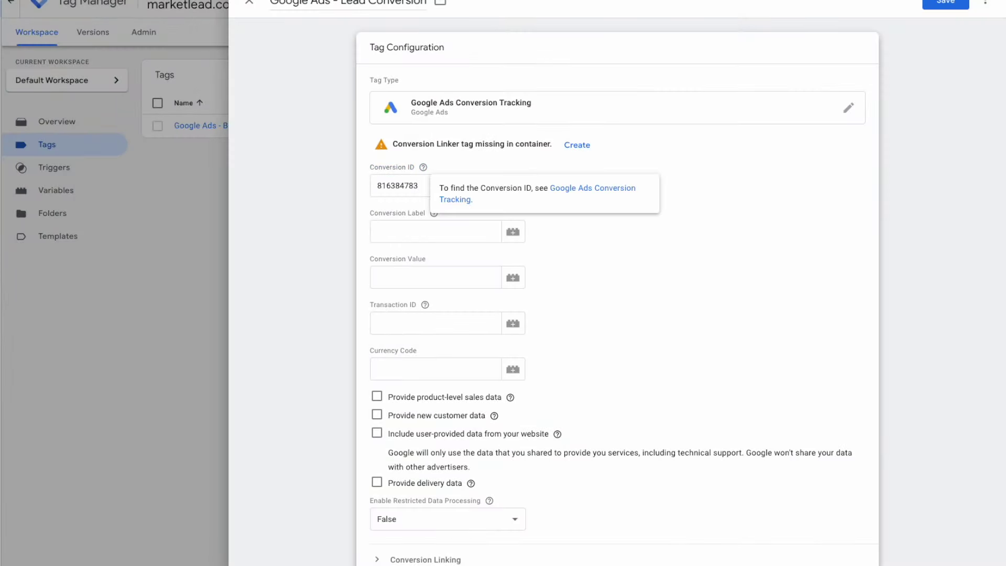
Step: Copy the Submit lead form conversion label from Google Ads and enter it as the tag's Conversion Label in Tag Manager
key("alt+Tab")
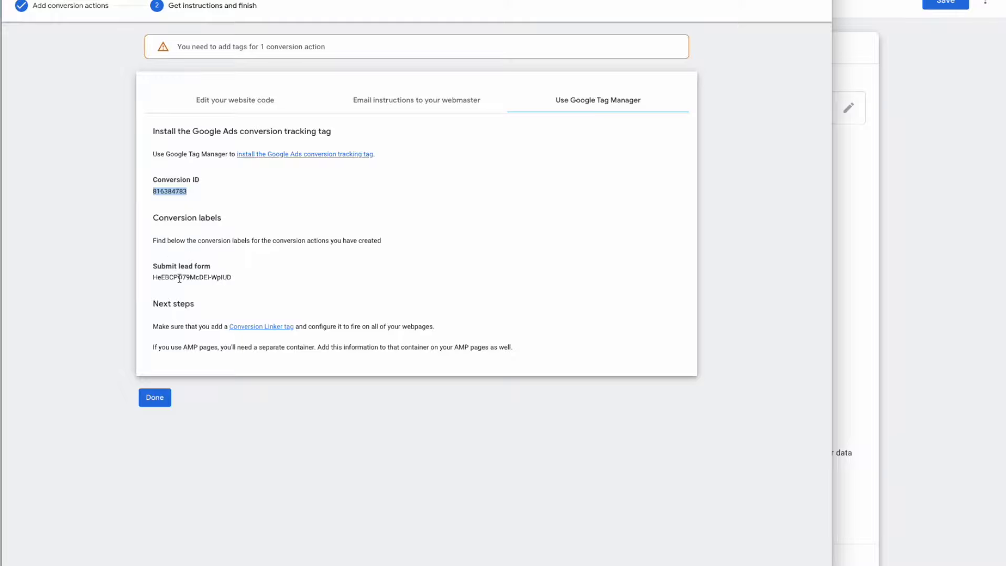
left_click_drag(153, 277, 213, 277)
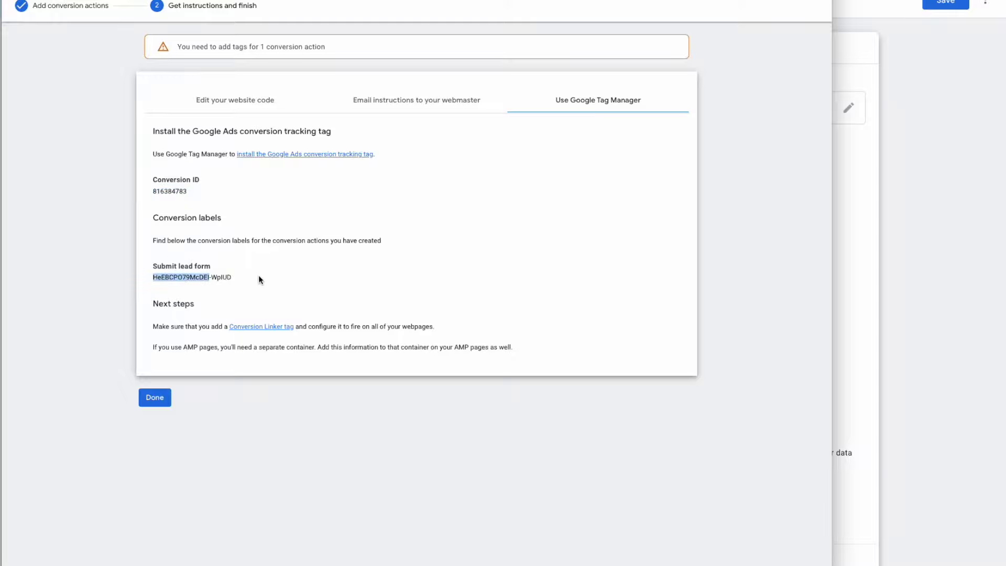
left_click(859, 198)
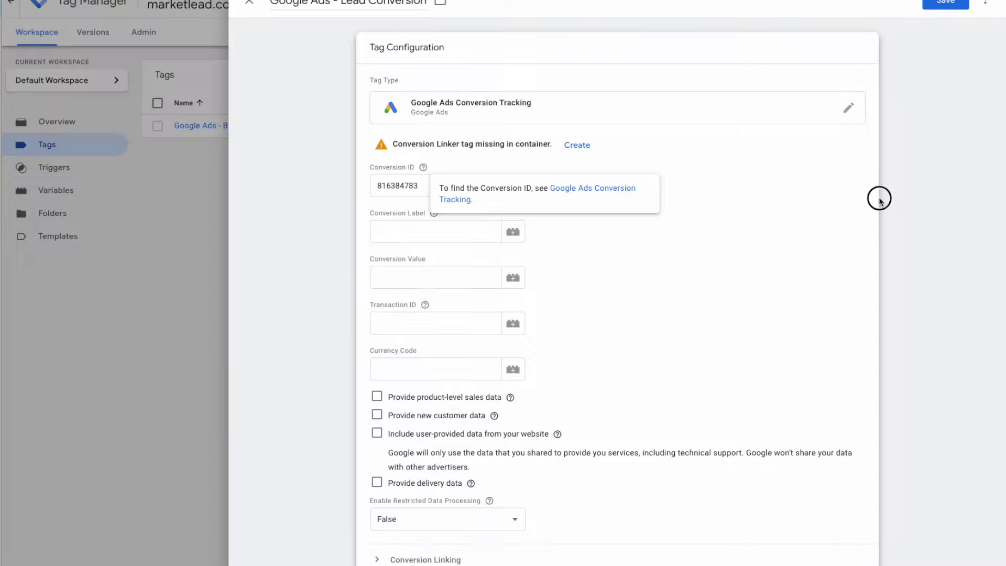
left_click(384, 239)
type("HeEBCPO79McDEI-WpIUD")
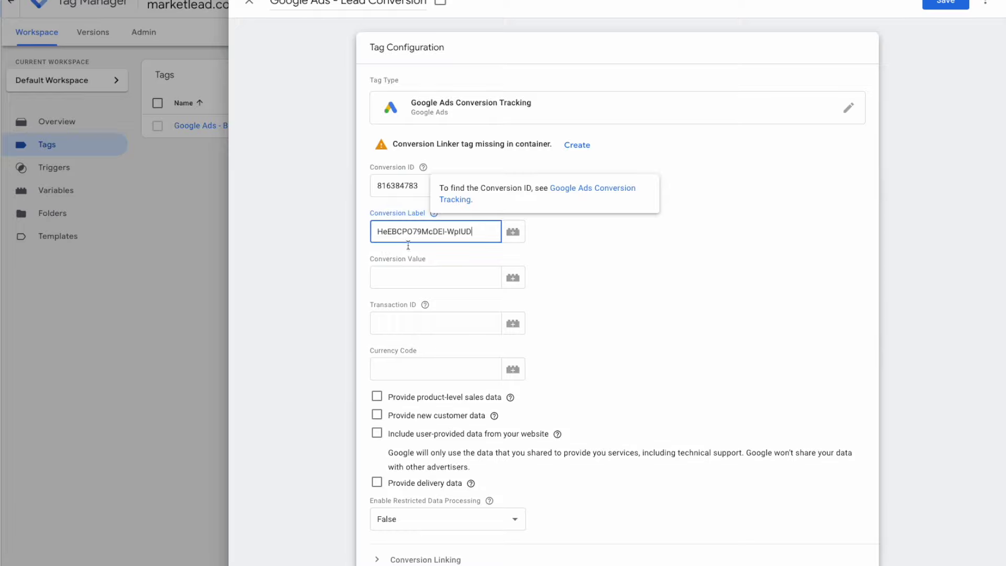
Step: Assign the "Page View - thankyoutest" trigger to the lead conversion tag and save it
scroll(448, 426, "down", 4)
scroll(445, 226, "up", 4)
scroll(471, 262, "down", 4)
left_click(512, 500)
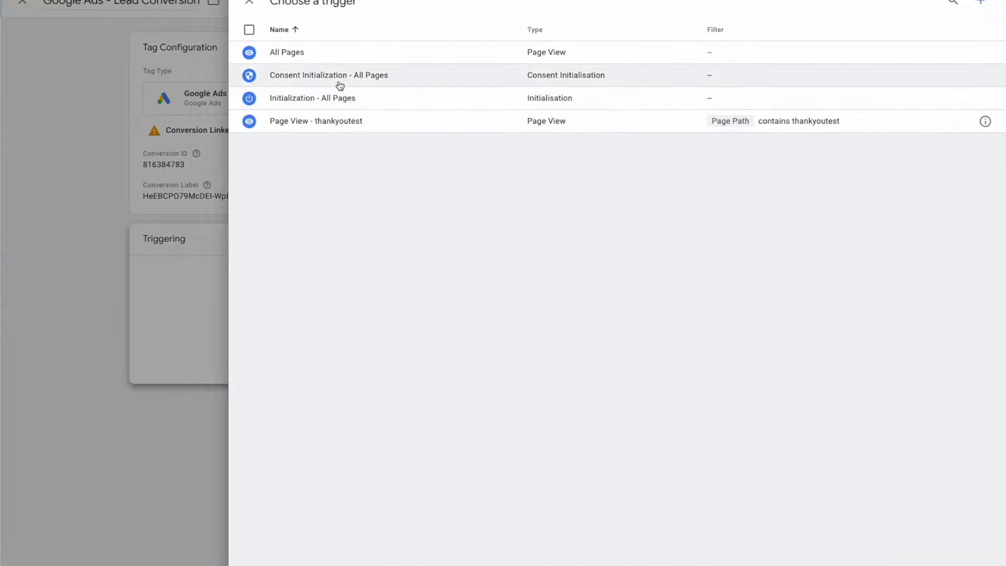
left_click(370, 125)
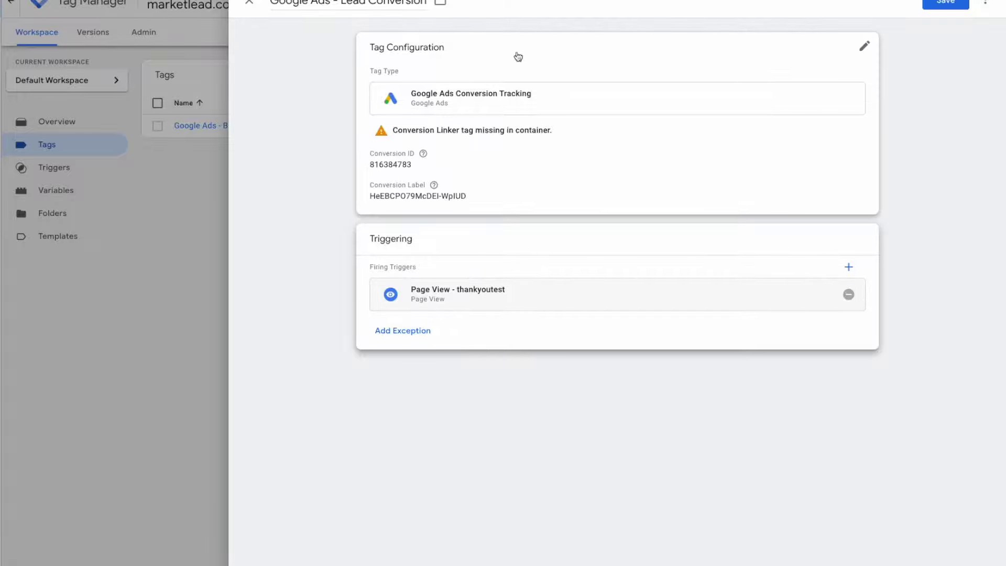
left_click(937, 1)
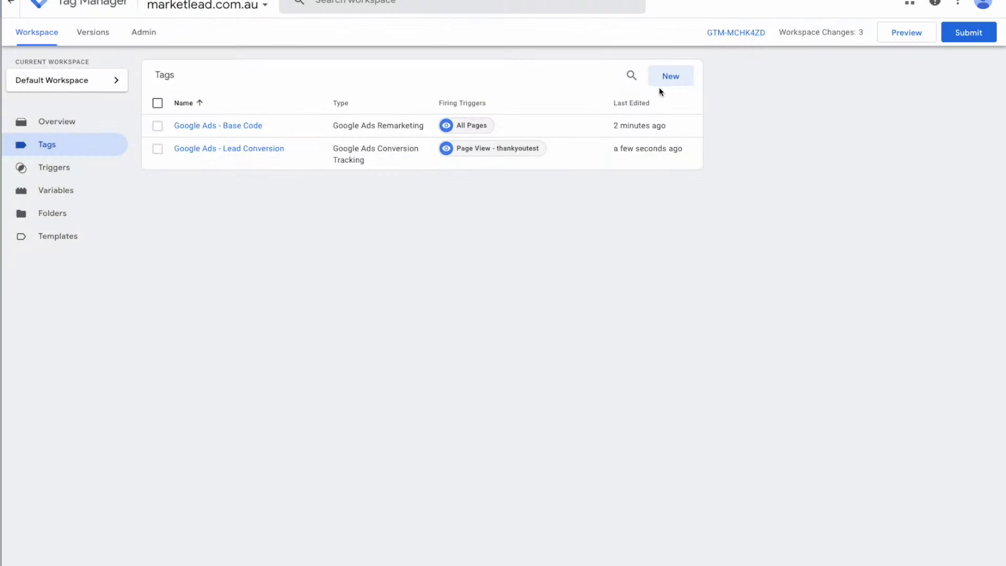
Step: Create another tag named "Other - Conversion Linker"
left_click(661, 84)
left_click(294, 5)
type("Ftjer")
key("super+a")
type("Other - Conversion Linker")
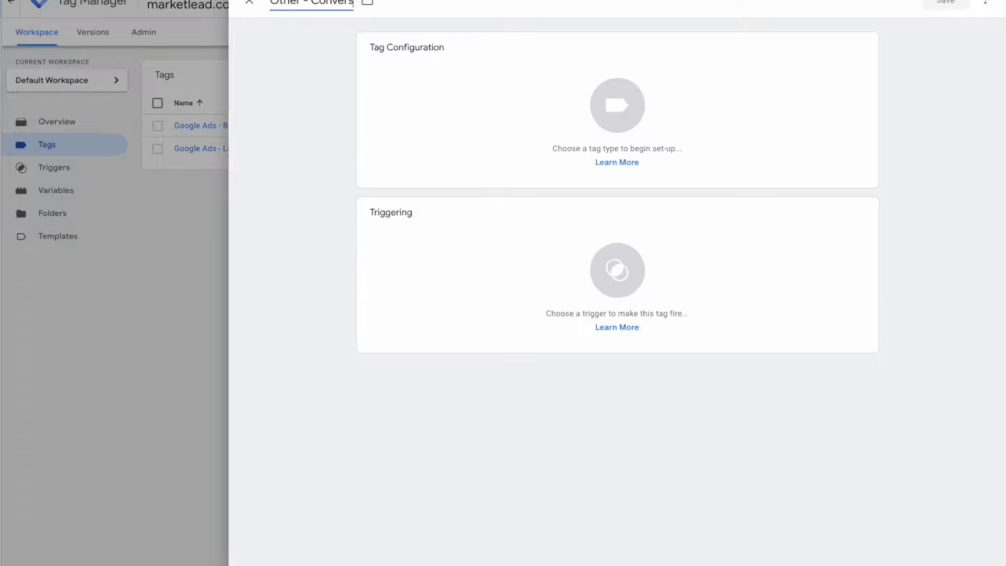
Step: Make it a Conversion Linker tag that fires on All Pages and save it
left_click(479, 85)
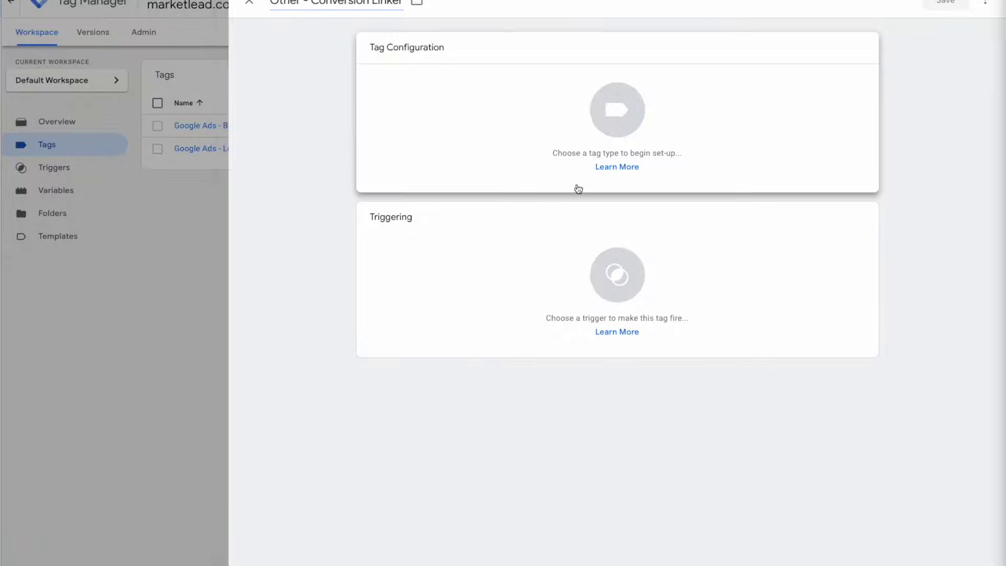
left_click(748, 331)
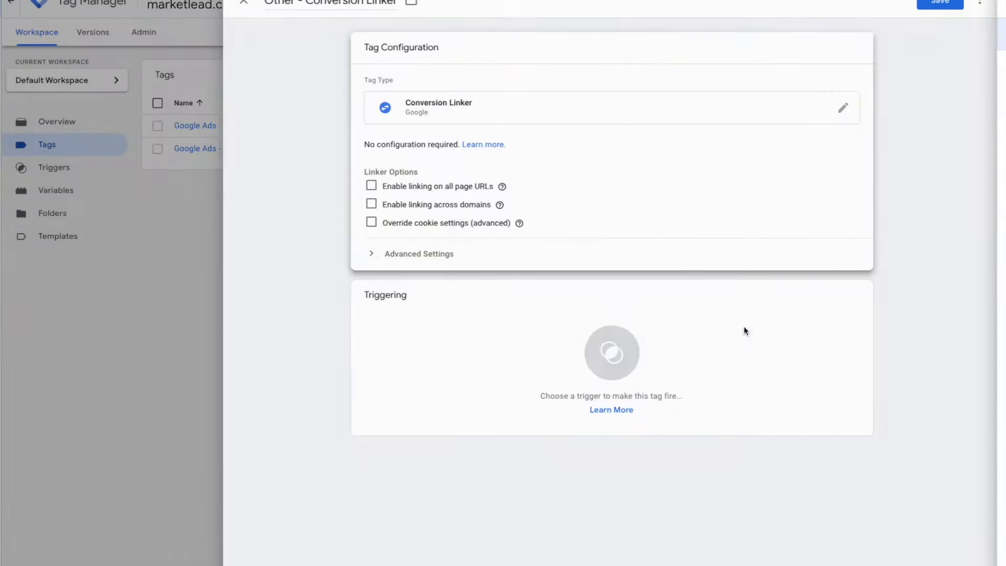
left_click(583, 303)
left_click(335, 55)
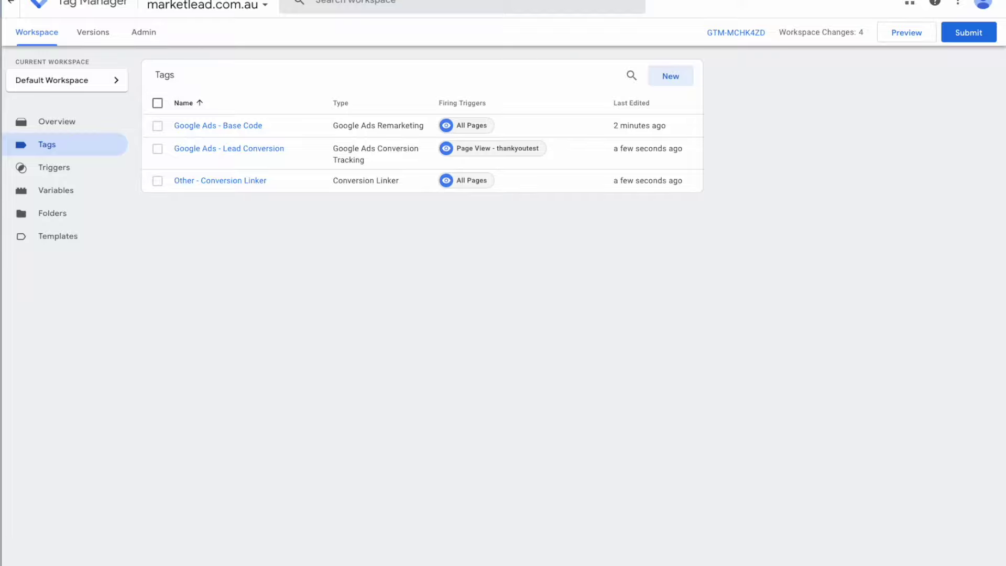
Step: Switch to Meta Events Manager, continue the GTM-Test pixel setup using Meta Pixel with manual code installation, and copy the base code
key("super+grave")
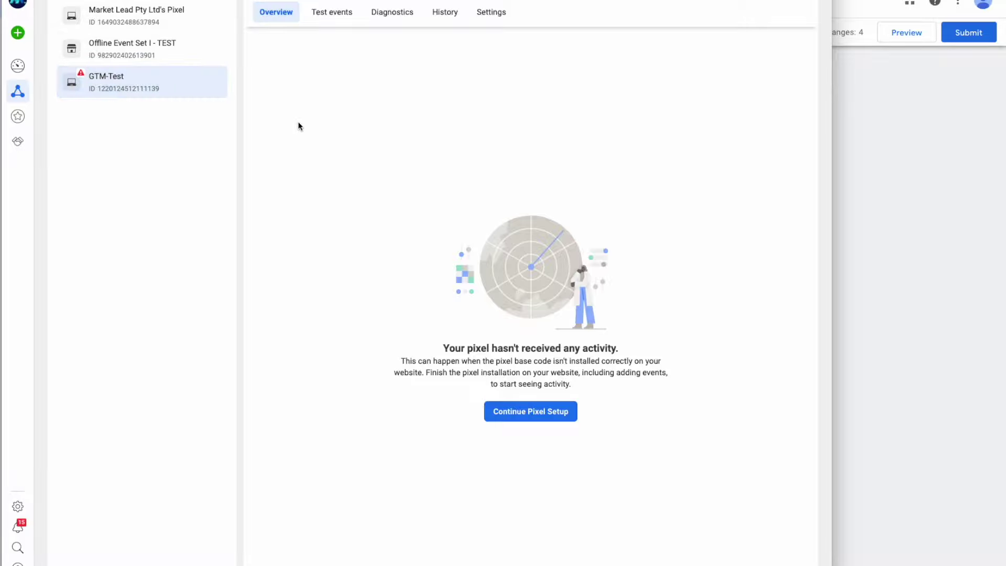
left_click(526, 416)
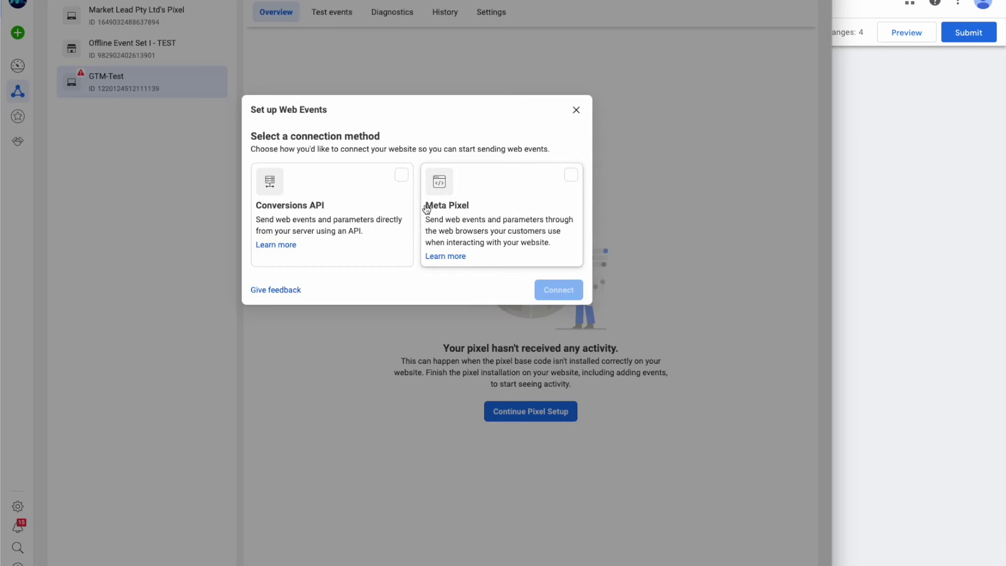
left_click(492, 183)
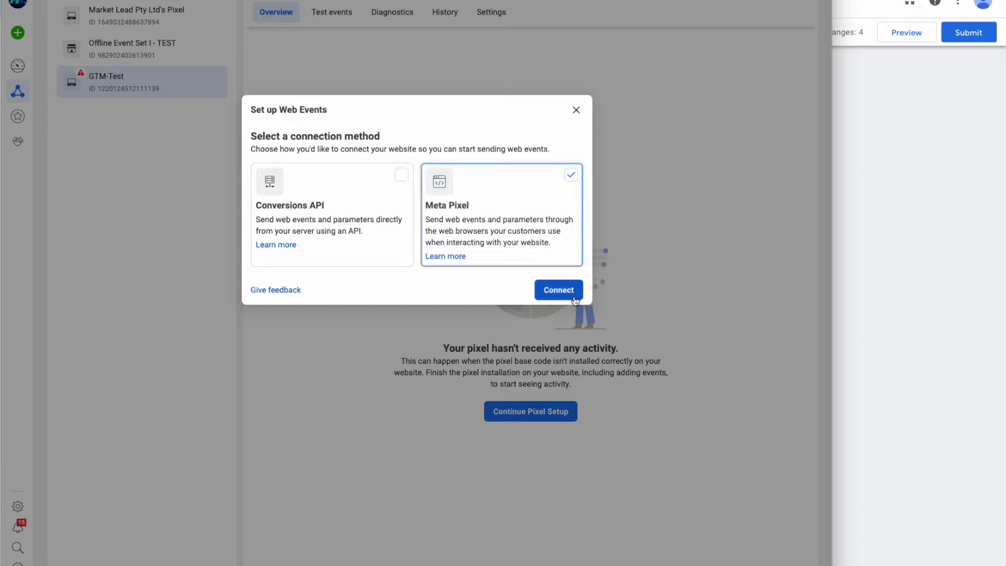
left_click(568, 296)
left_click(318, 204)
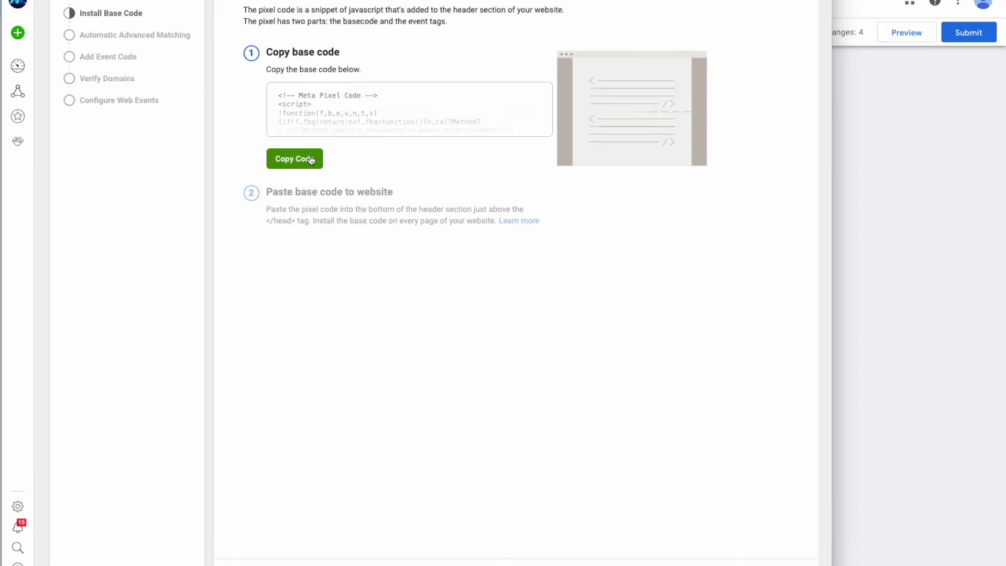
left_click(285, 157)
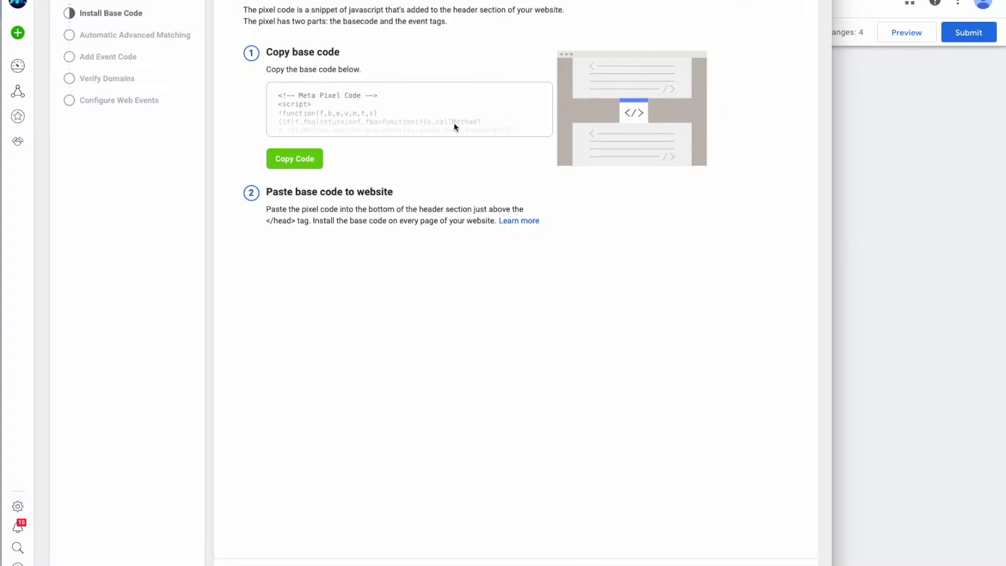
Step: Return to Google Tag Manager and create a new tag named "Facebook - Base Pixel"
left_click(916, 175)
left_click(689, 85)
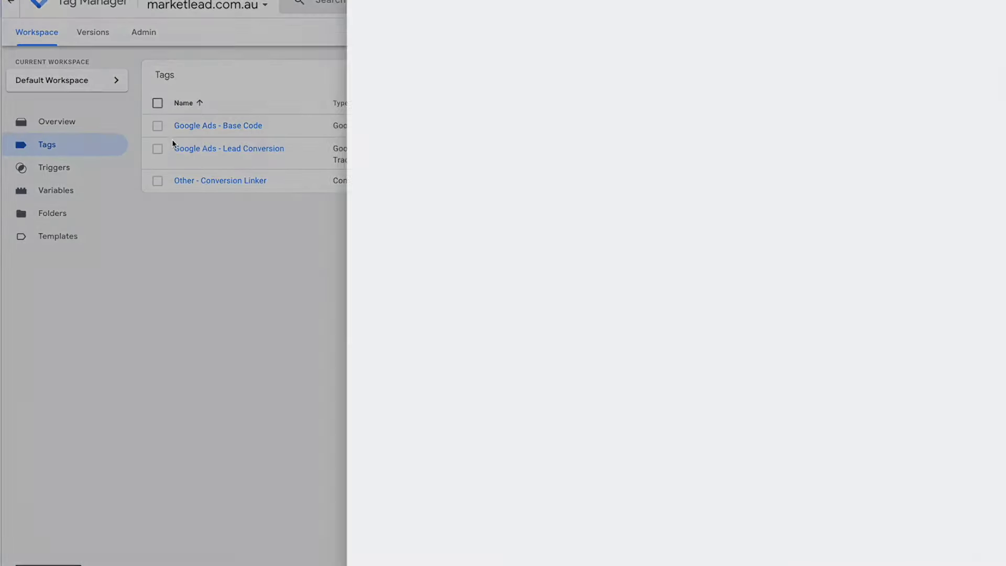
left_click(292, 2)
type("Facebook - Base Pixel")
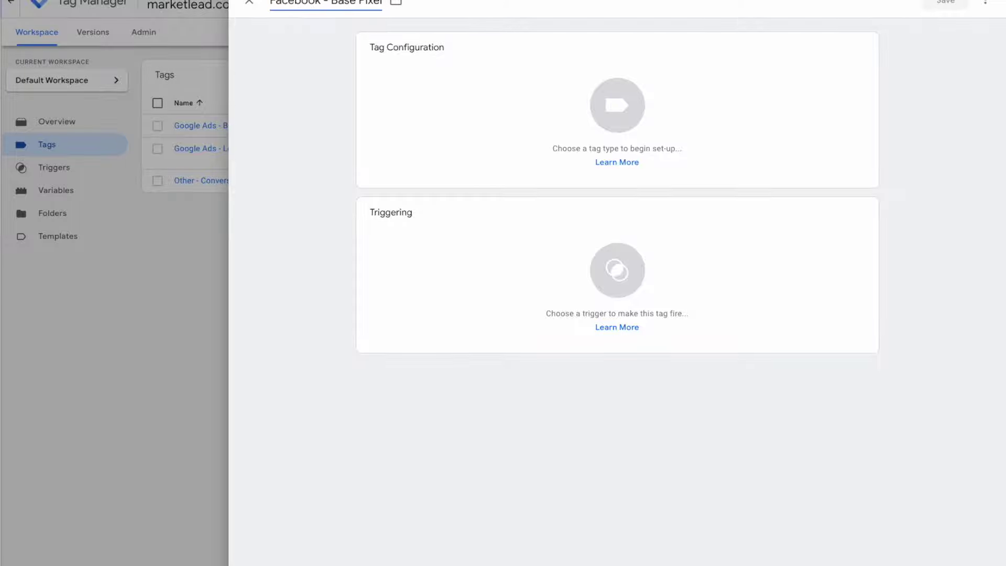
Step: Set the tag type to Custom HTML and paste the Meta Pixel base code into it
left_click(458, 83)
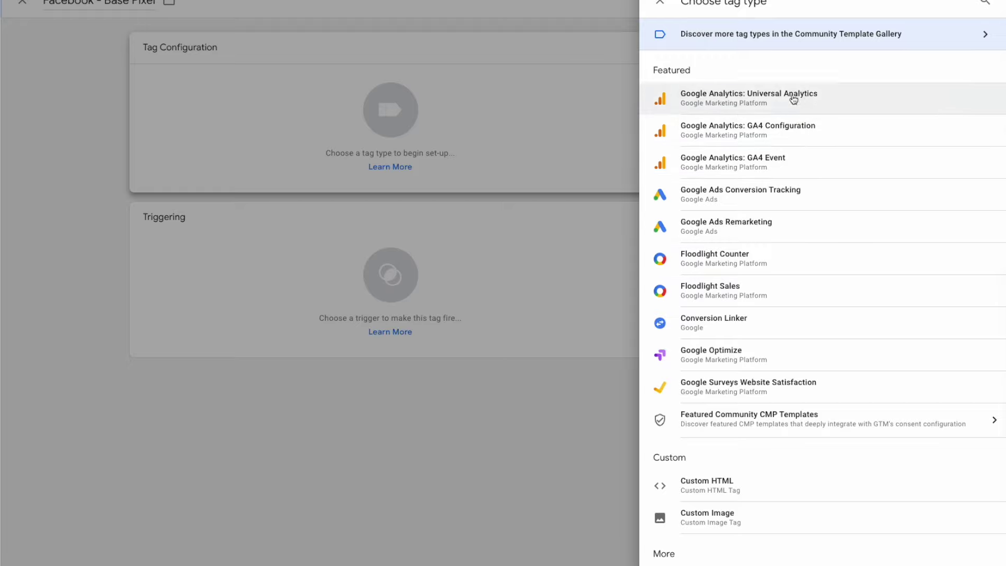
left_click(704, 488)
left_click(434, 170)
key("ctrl+v")
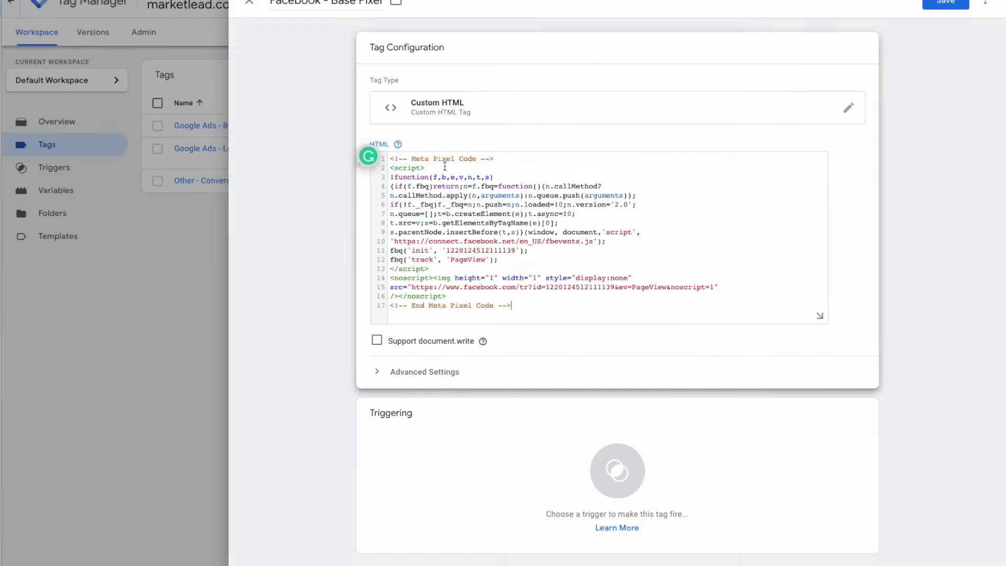
Step: Assign the All Pages trigger to the Facebook base pixel tag and save it
left_click(561, 425)
left_click(368, 58)
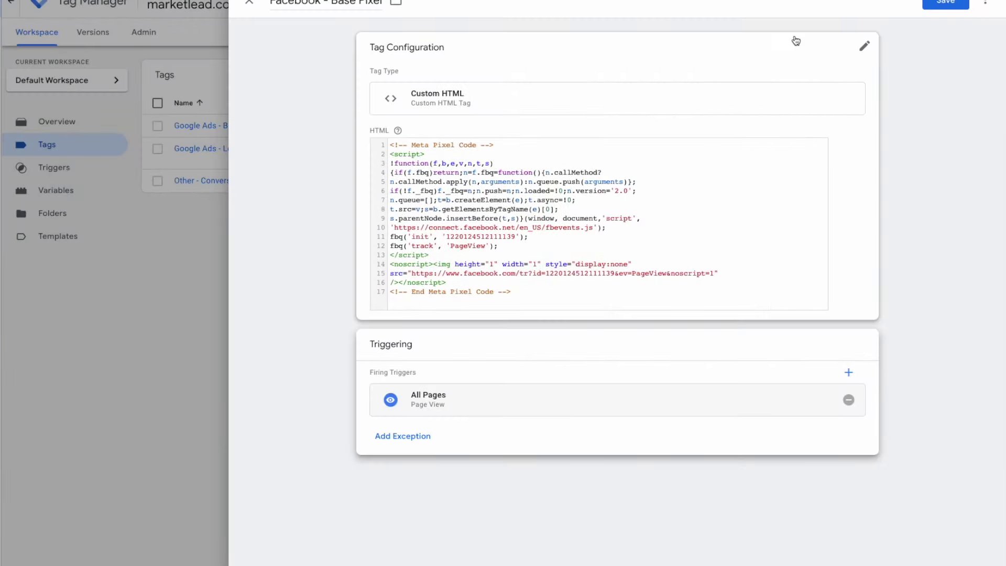
left_click(939, 7)
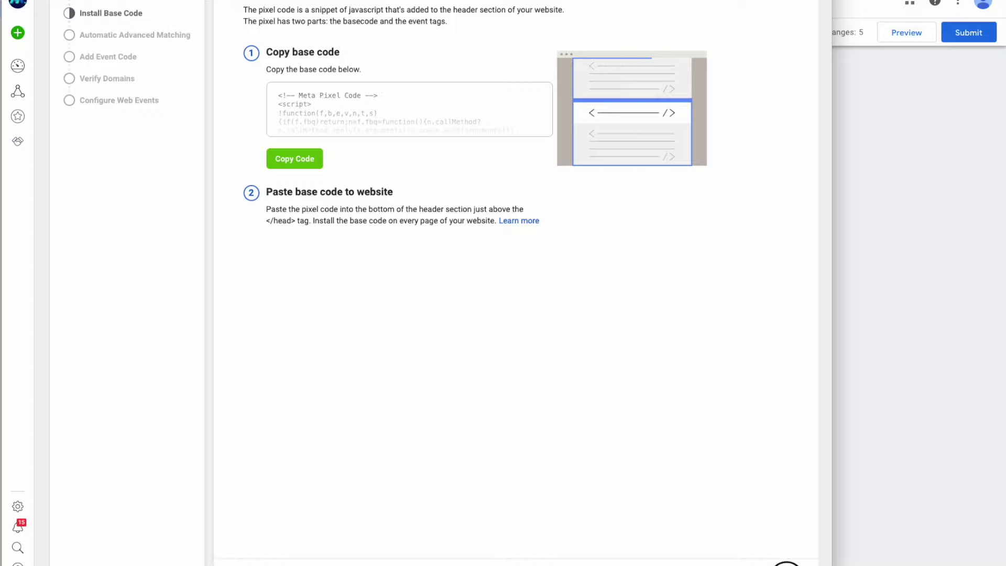
Step: In Meta Events Manager, continue past the base code and Automatic Advanced Matching stages and finish the pixel setup wizard
left_click(549, 386)
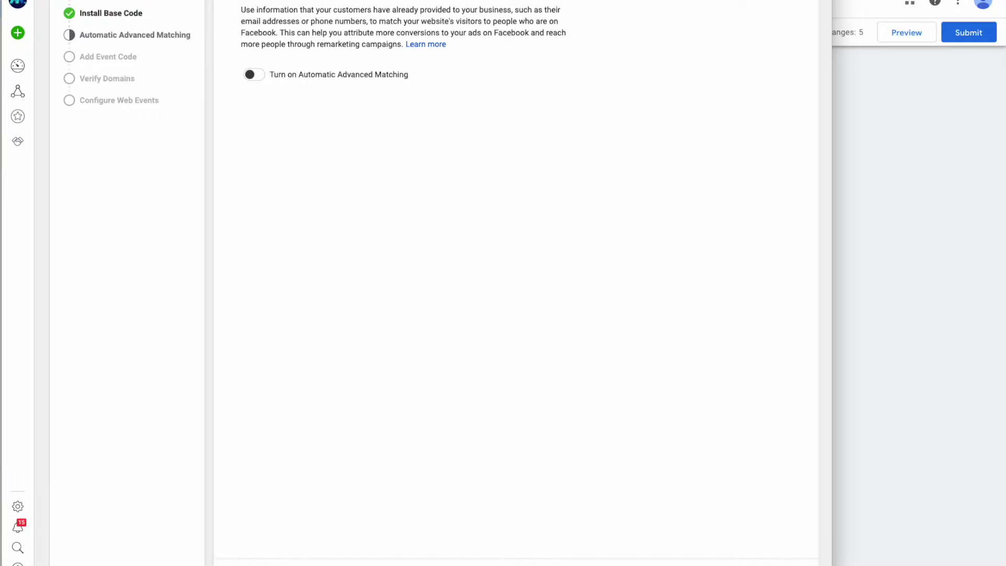
left_click(253, 74)
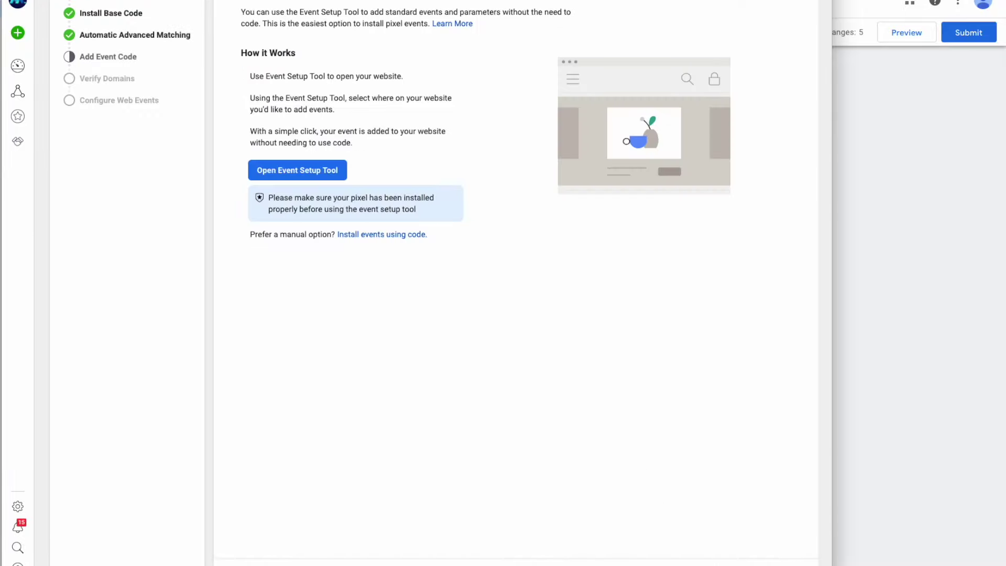
left_click(775, 561)
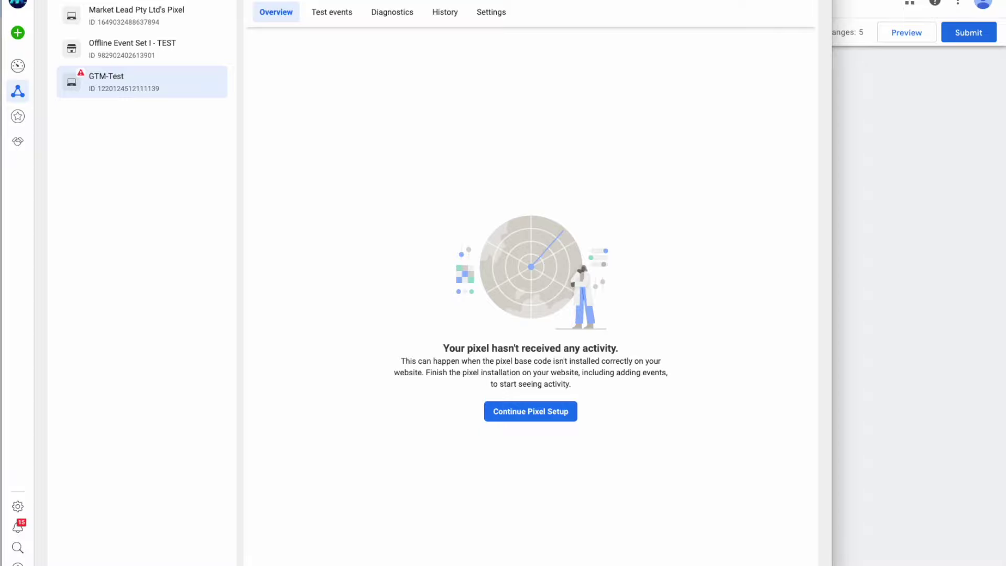
Step: Search the web in a new browser tab for "facebook ads conversion codes"
key("super+t")
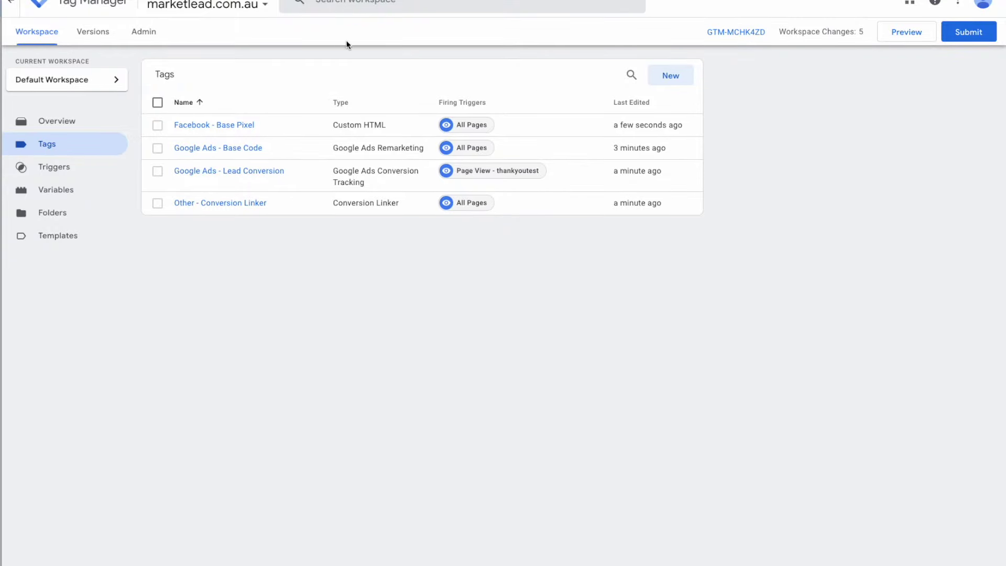
key("super+t")
type("google")
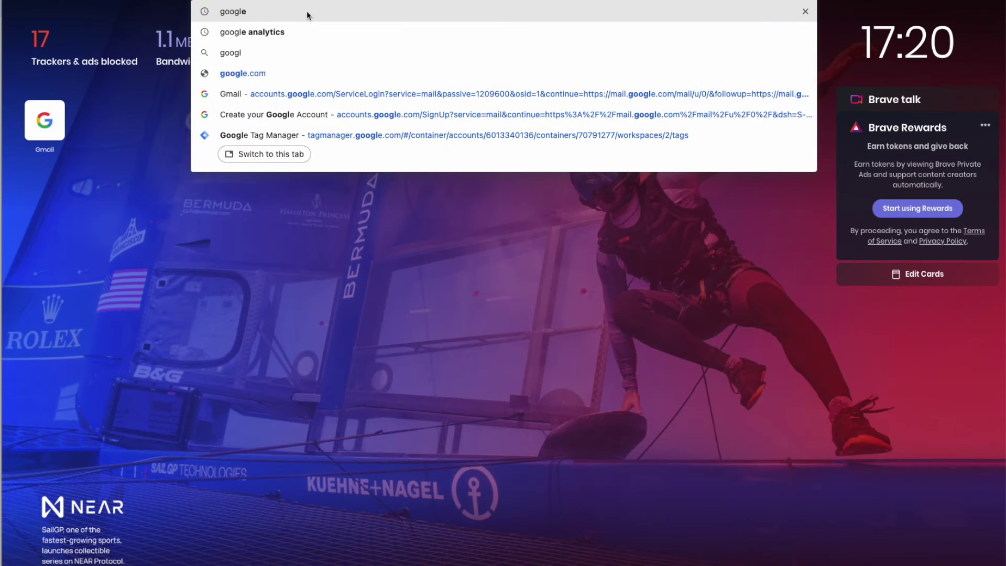
key("BackSpace")
key("BackSpace")
key("BackSpace")
key("BackSpace")
key("BackSpace")
type("facebook ads conversion codes")
key("Return")
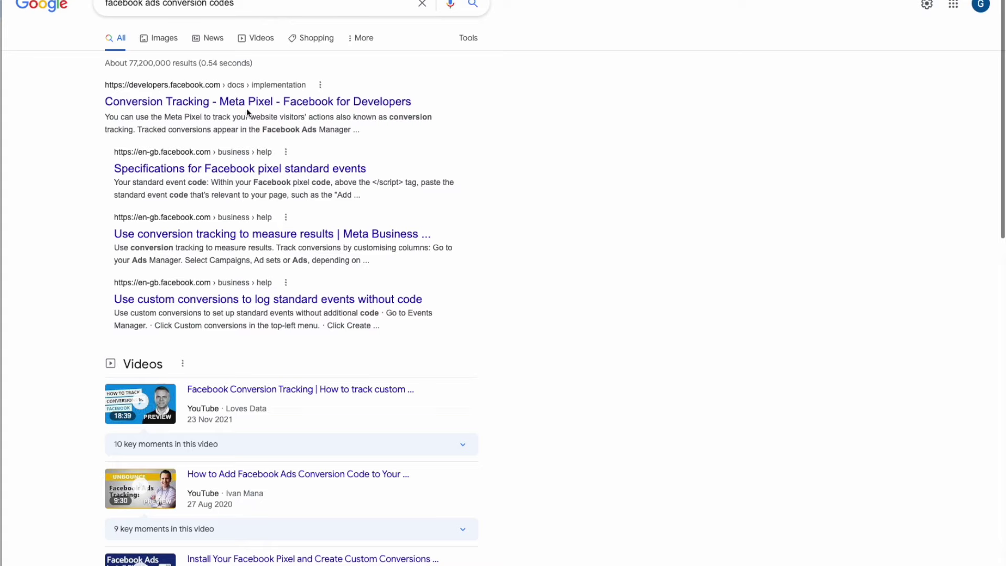
Step: Open the Meta Pixel Conversion Tracking developer page and look through its standard and custom events sections
left_click(242, 104)
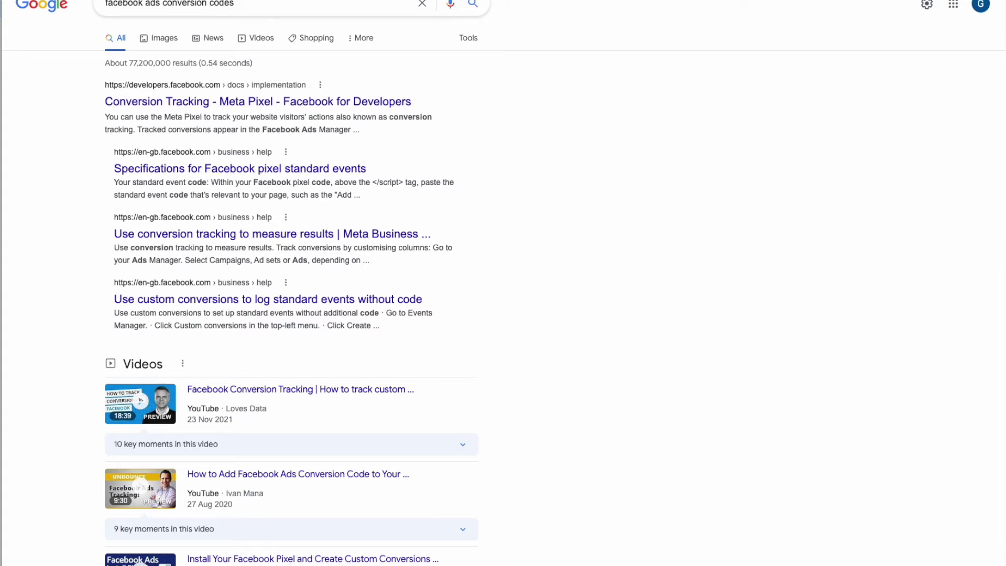
scroll(378, 182, "down", 9)
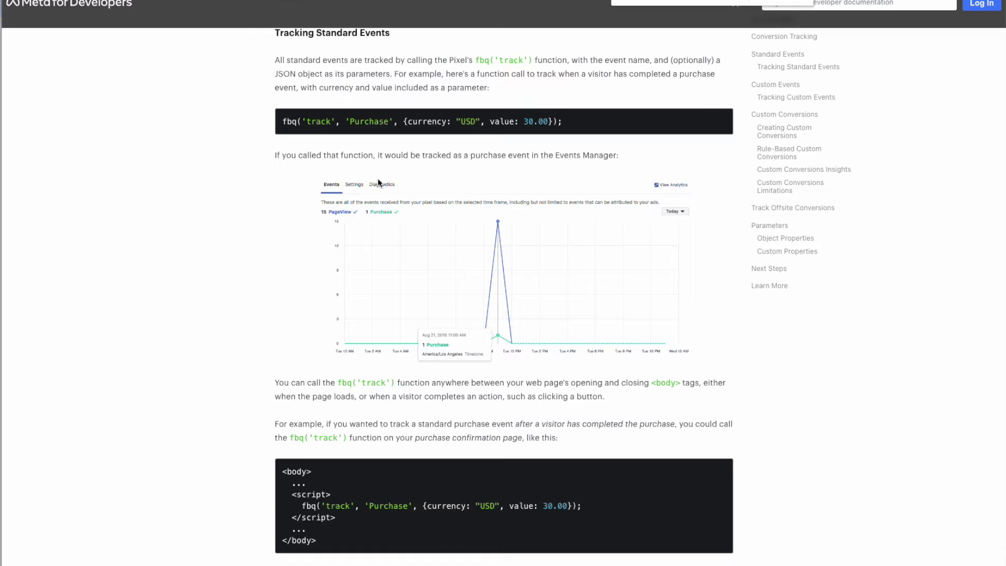
scroll(378, 181, "down", 12)
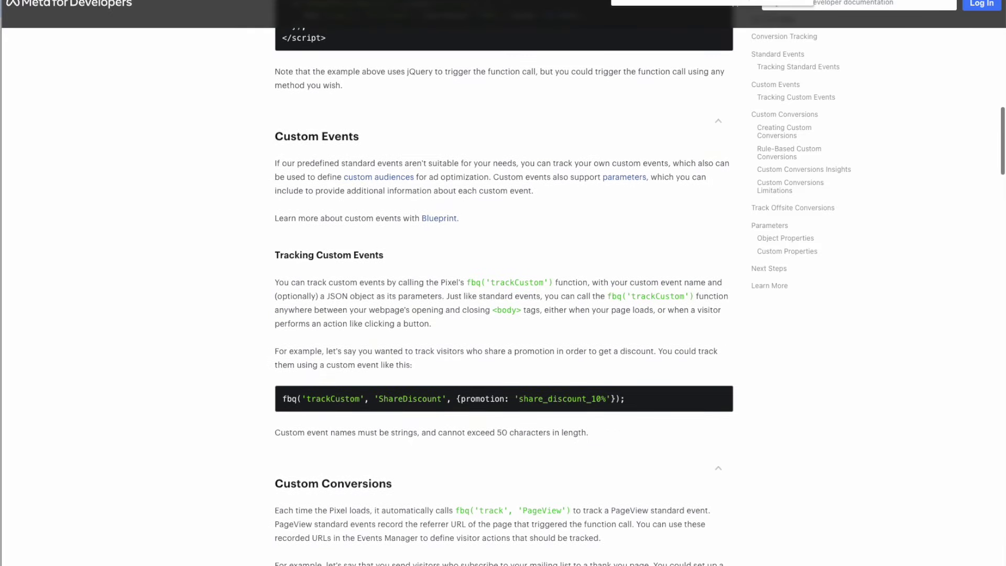
Step: Return to the search, add "lead" to the query and open the Specifications for Facebook pixel standard events page
left_click(654, 0)
left_click(271, 5)
type("lead")
key("Return")
left_click(321, 245)
Step: Copy the Lead event code fbq('track', 'Lead'); from the standard events table
scroll(321, 244, "down", 5)
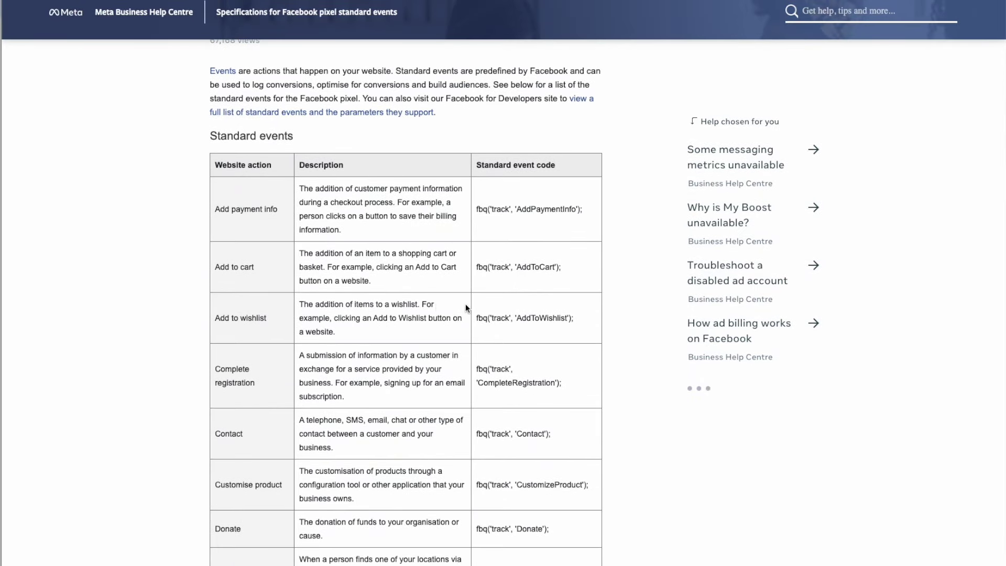
scroll(256, 283, "down", 3)
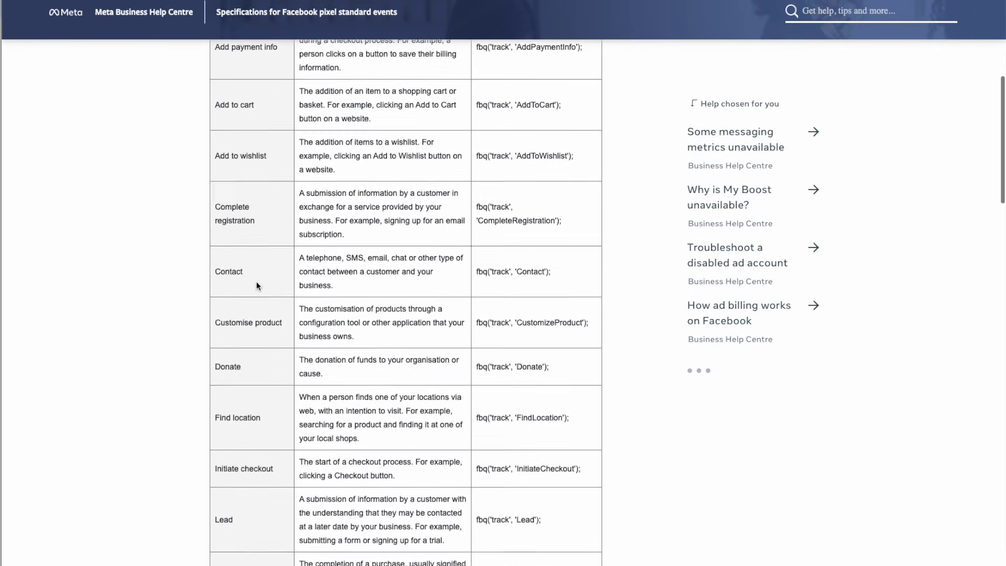
left_click_drag(546, 499, 476, 500)
key("ctrl+c")
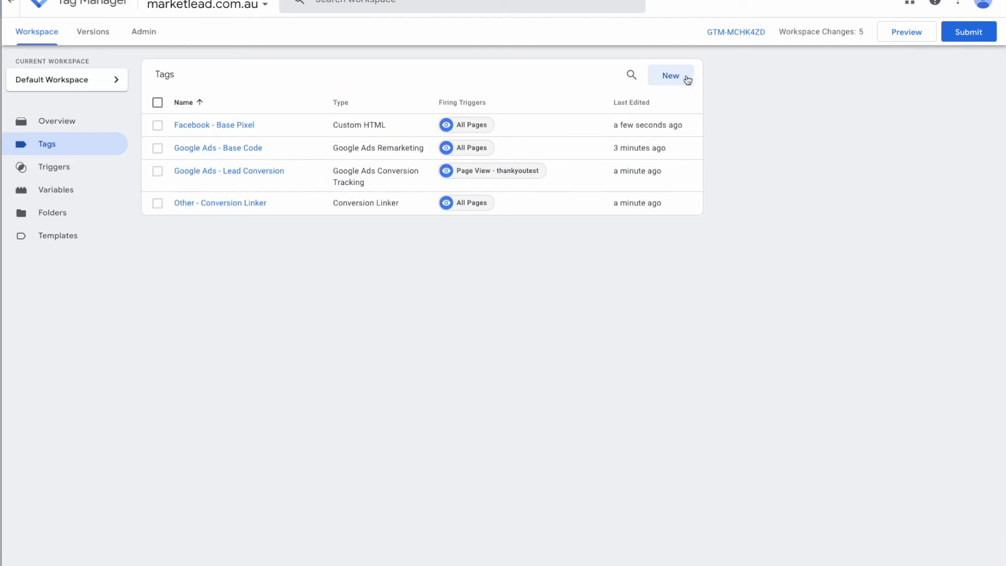
Step: Return to Google Tag Manager and create a new tag named "Facebook - Lead Conversion"
left_click(685, 79)
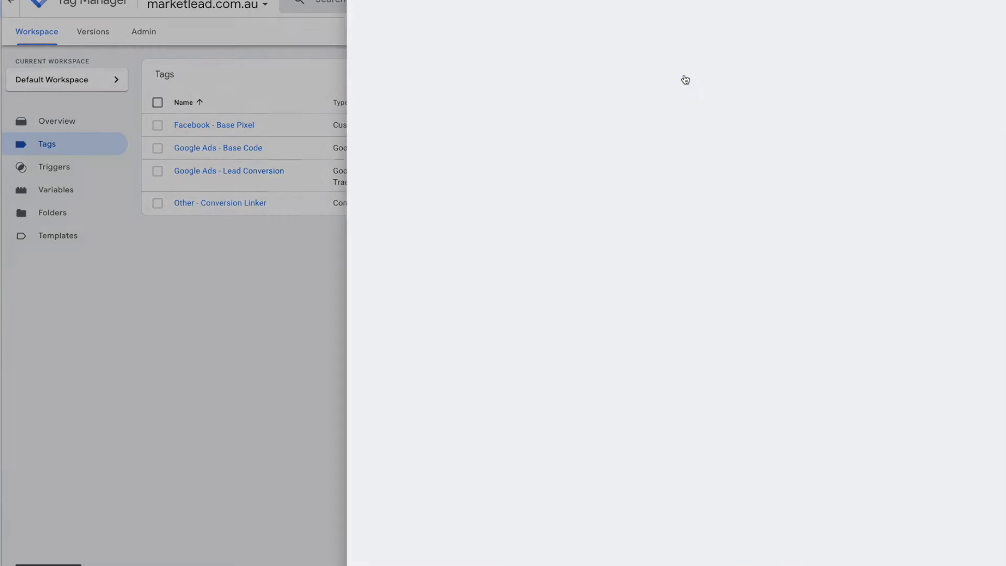
left_click(283, 5)
type("Face")
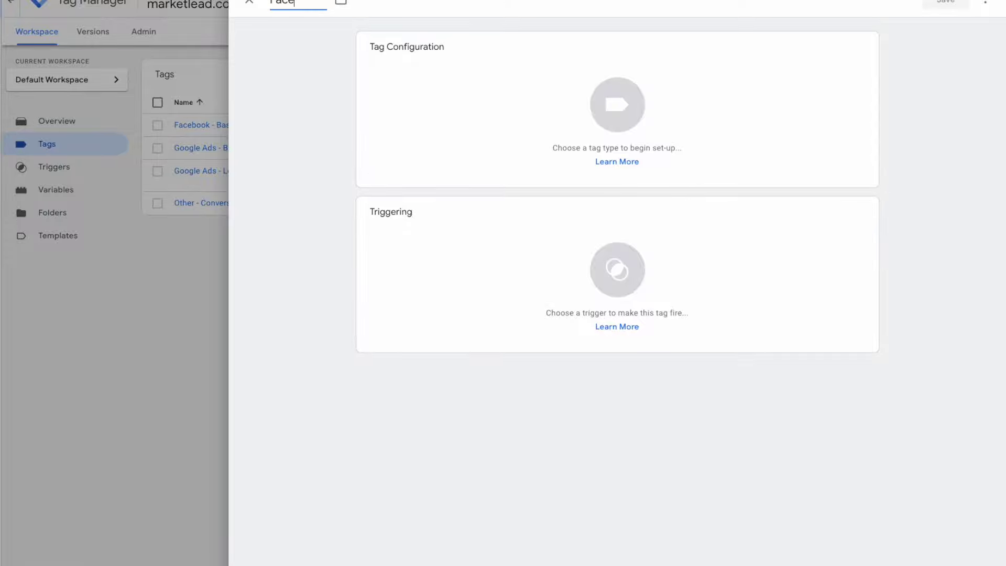
type("book Ads")
key("BackSpace")
key("BackSpace")
key("BackSpace")
key("BackSpace")
key("BackSpace")
key("BackSpace")
type("- Lead Conver")
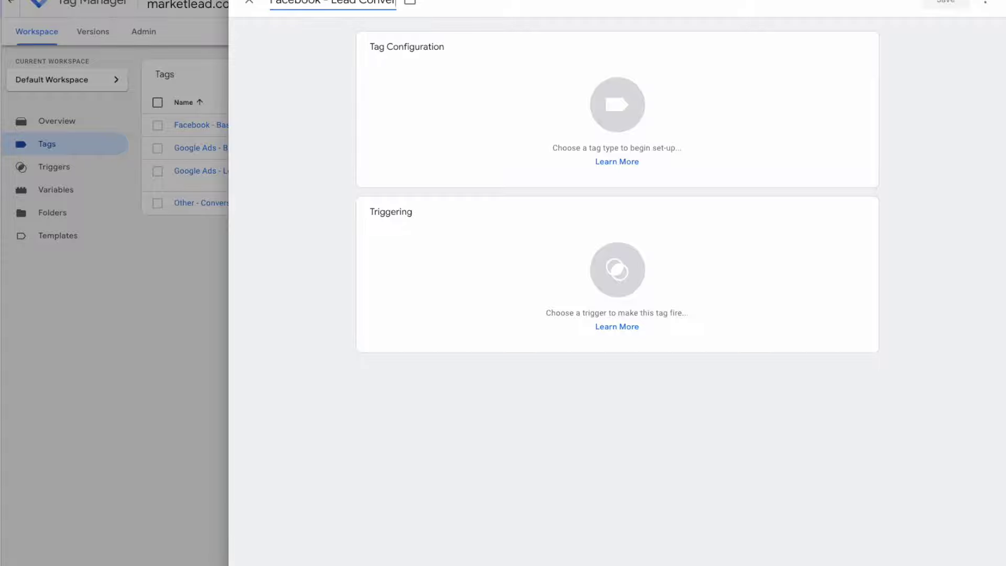
type("sion")
Step: Set the tag type to Custom HTML and enter fbq('track', 'Lead'); between opening and closing script tags
left_click(464, 146)
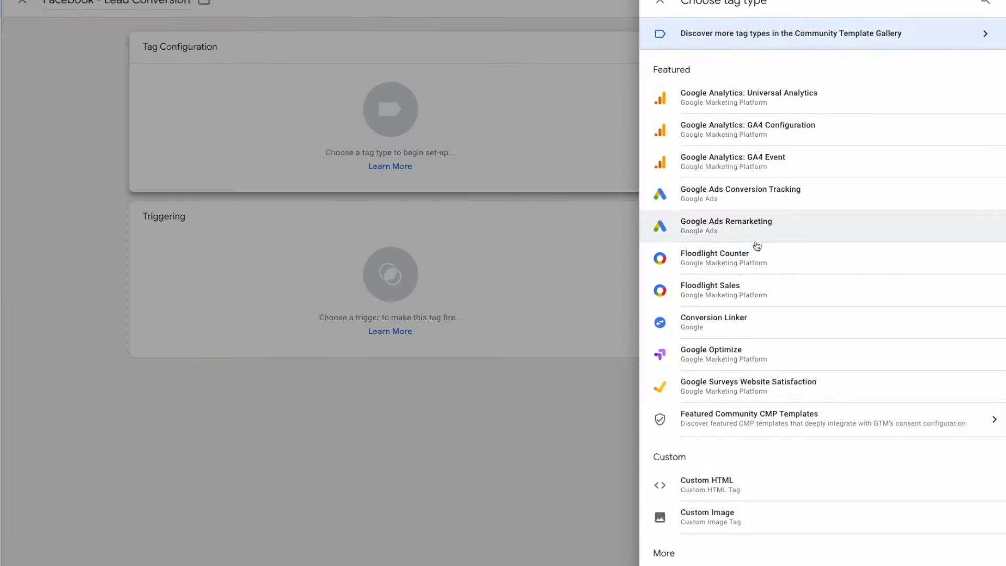
left_click(728, 487)
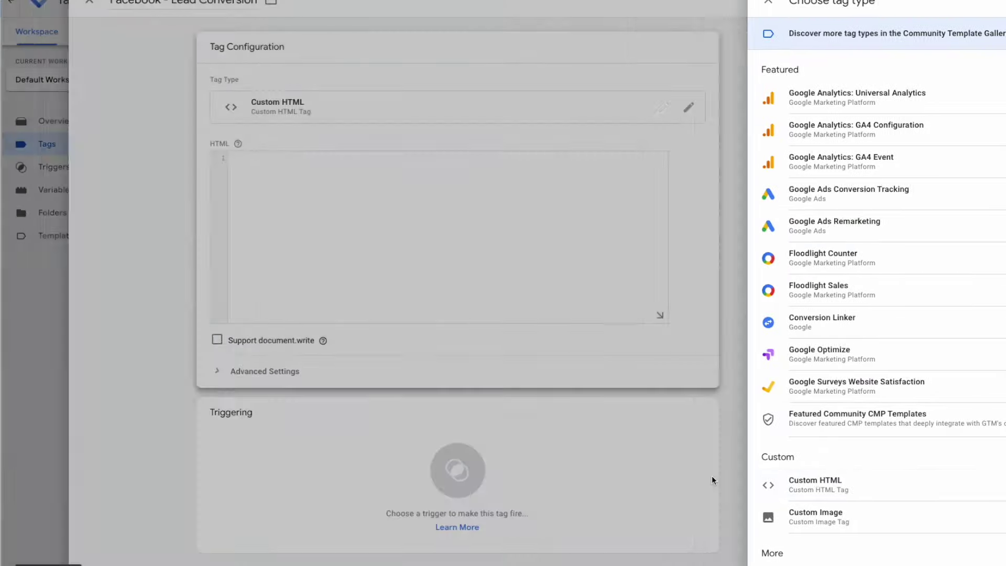
type("<scri")
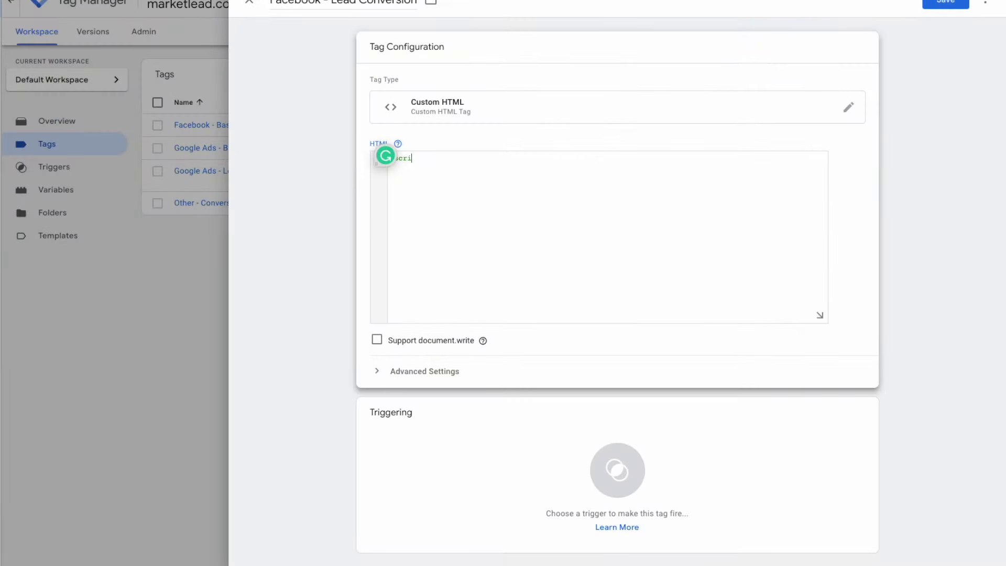
type("pt>")
key("BackSpace")
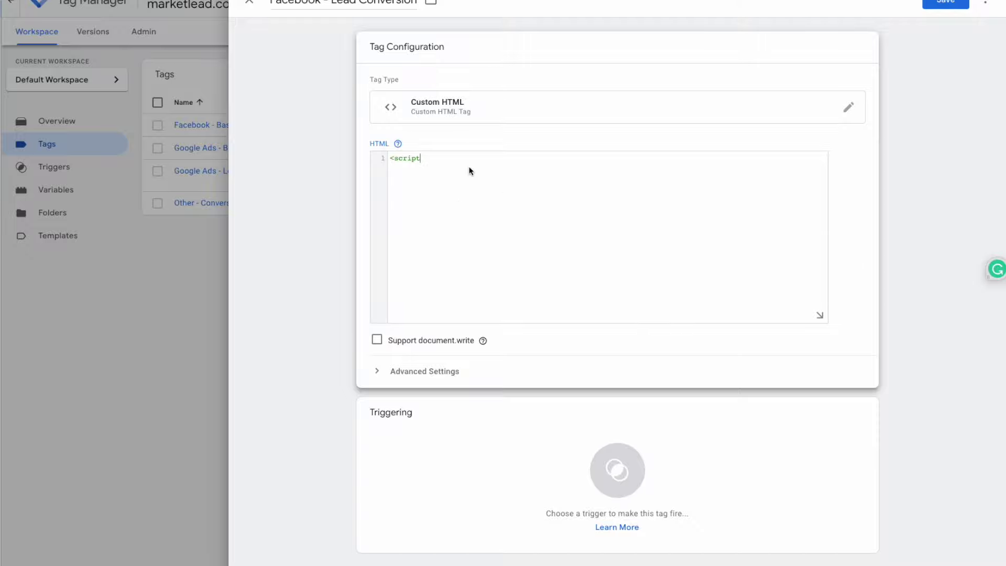
type(">")
key("Return")
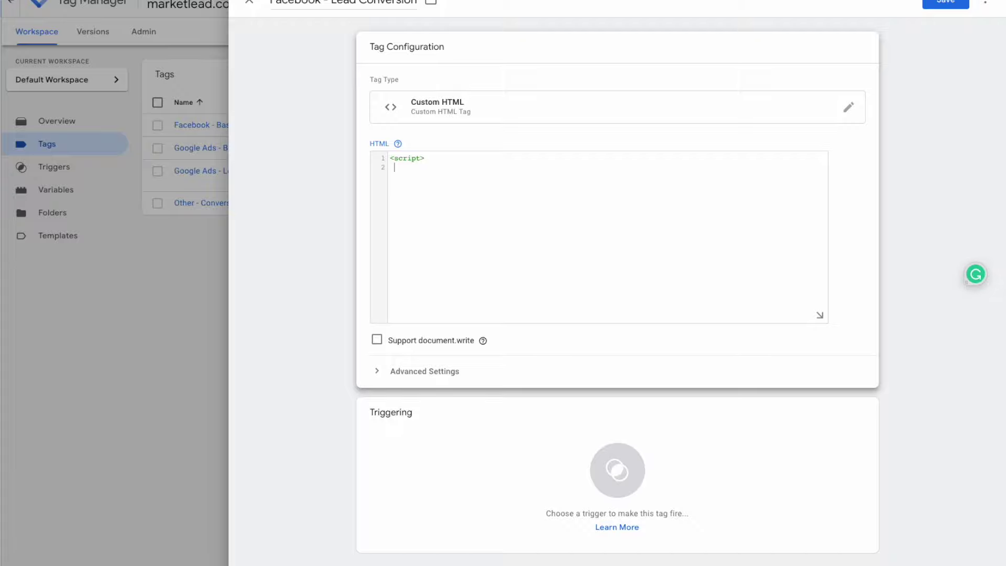
key("ctrl+v")
type(">")
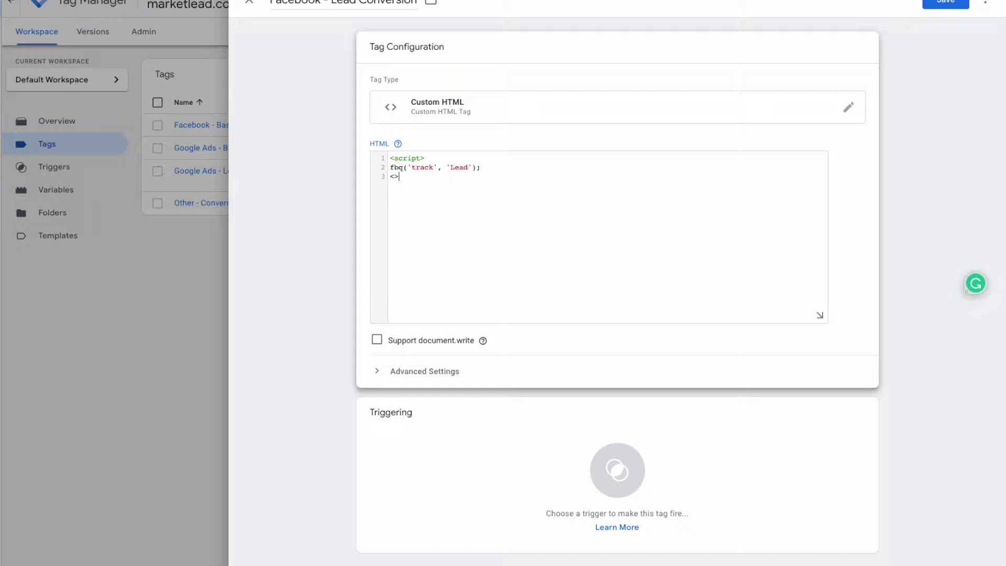
type("script")
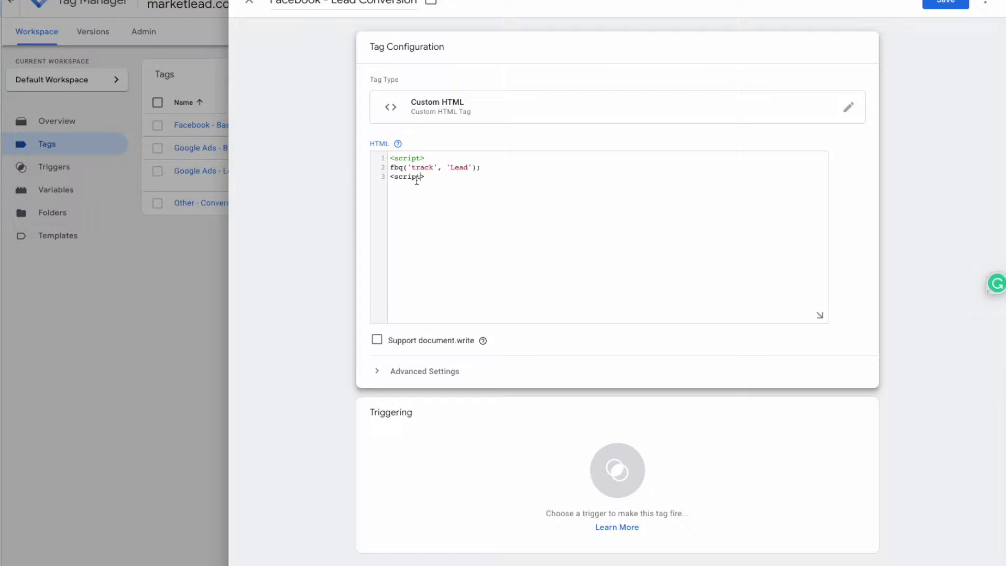
key("Left")
key("Left")
key("Left")
type("/")
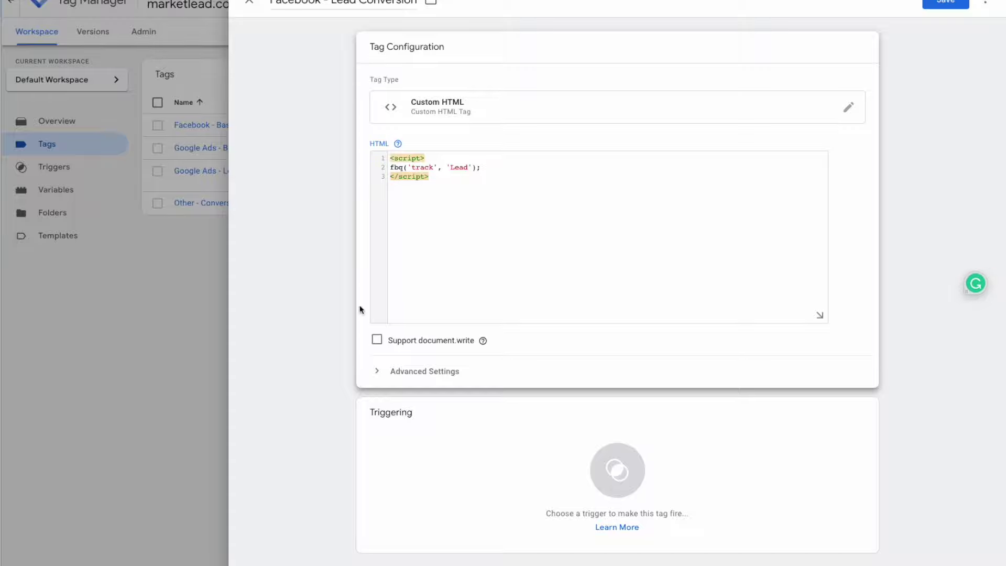
Step: Assign the "Page View - thankyoutest" trigger to the Facebook lead conversion tag and save it
left_click(478, 456)
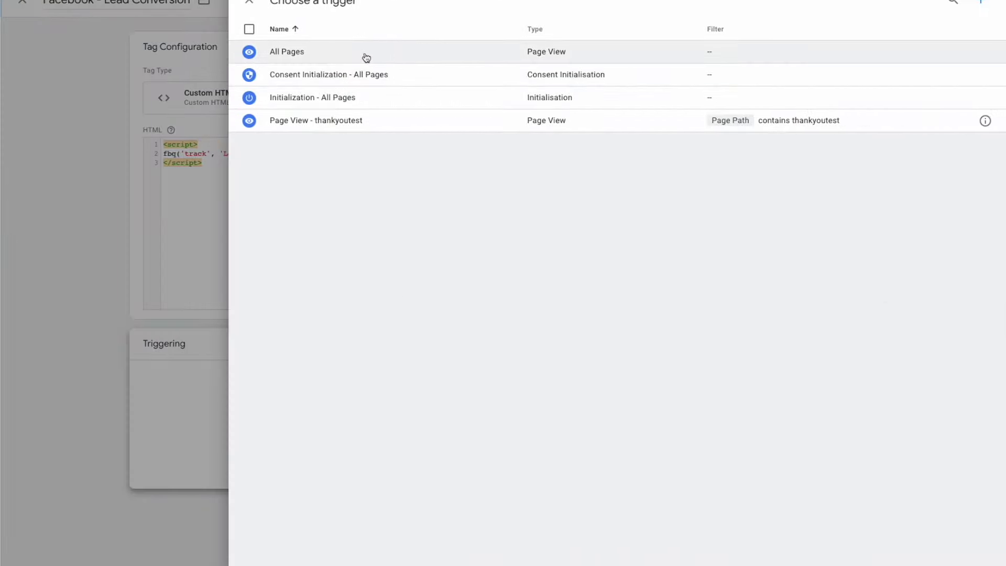
left_click(311, 122)
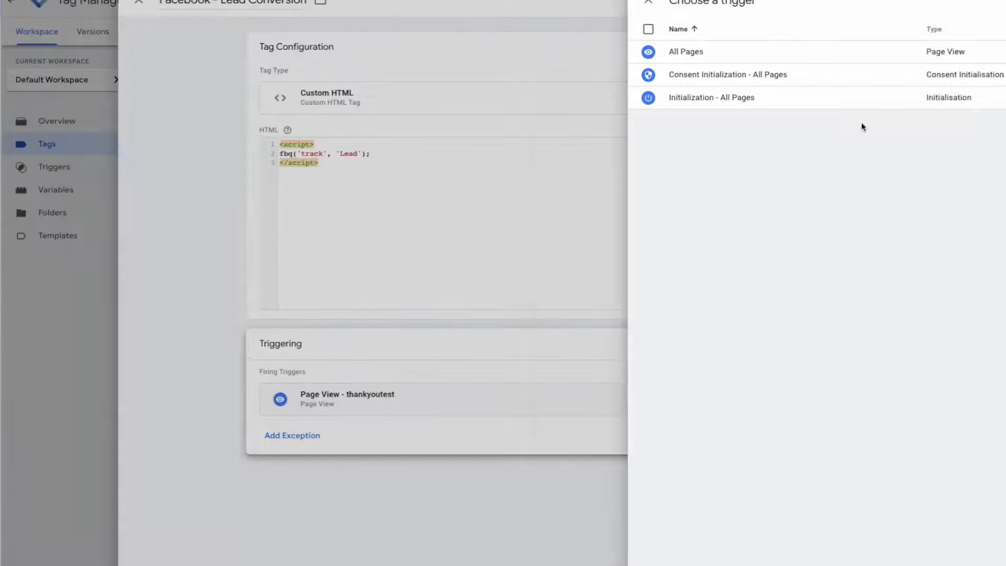
left_click(937, 3)
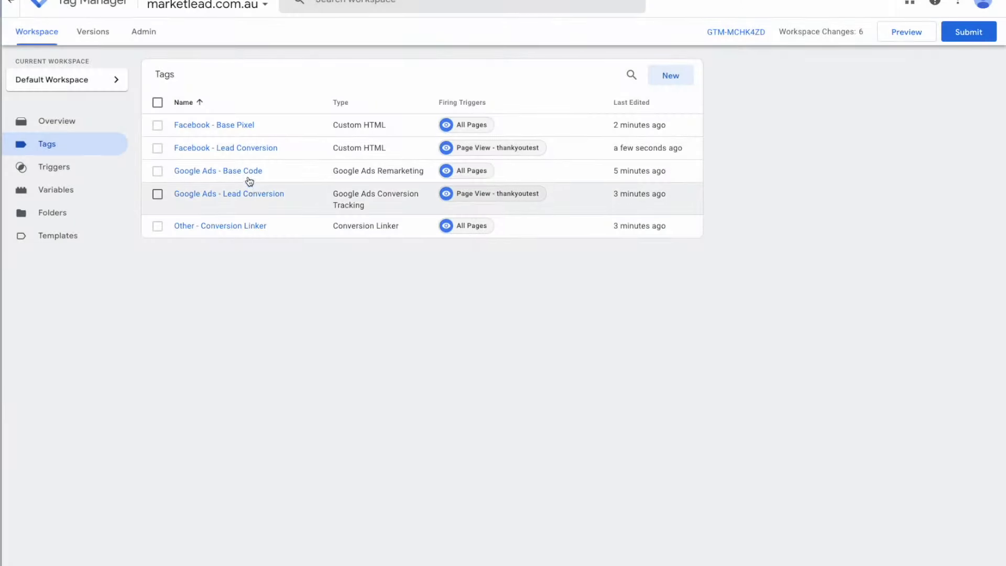
Step: Copy the entire Meta Pixel code from the "Facebook - Base Pixel" tag and close the tag without changes
left_click(220, 127)
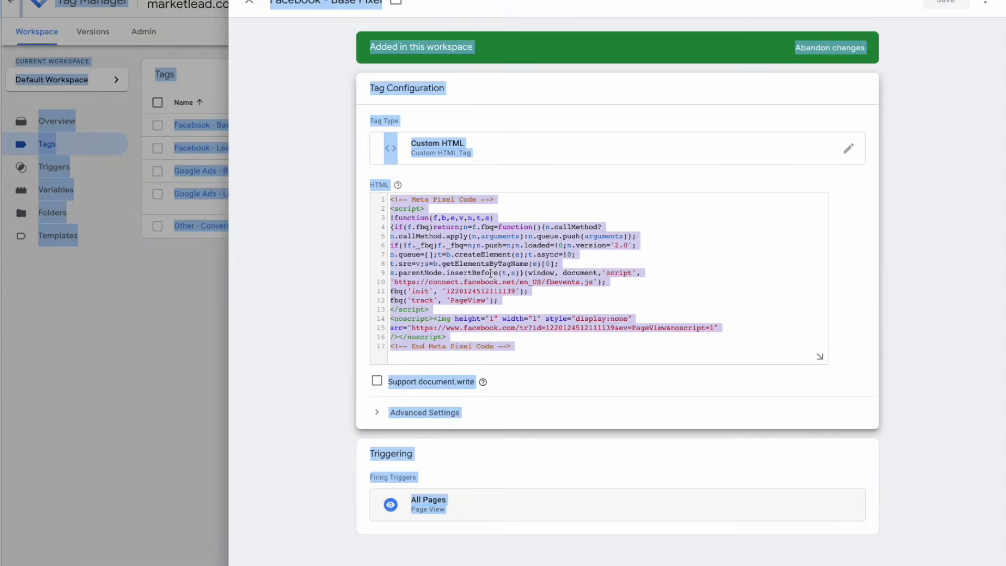
left_click(479, 270)
key("ctrl+a")
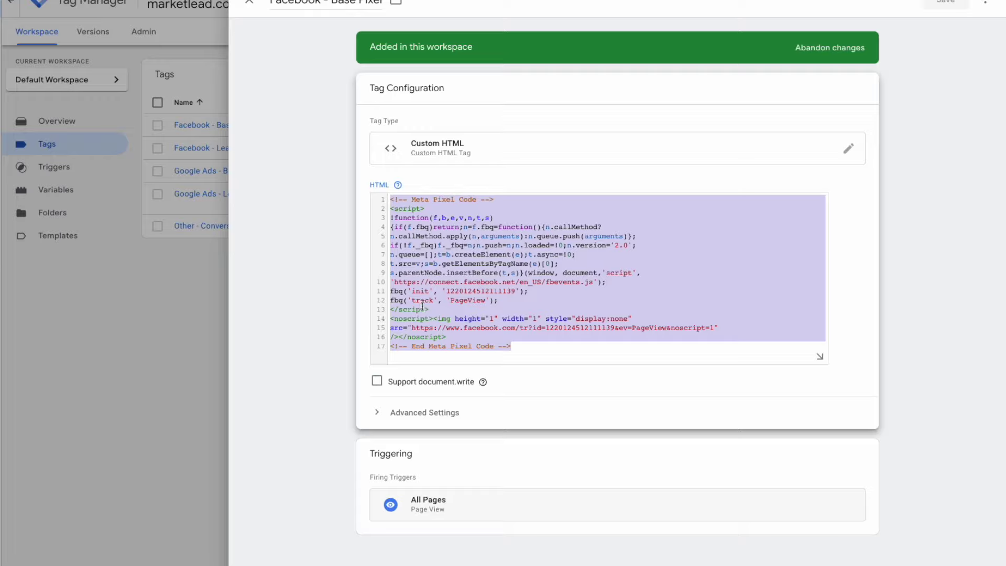
left_click_drag(497, 301, 391, 300)
key("ctrl+a")
key("ctrl+c")
left_click(249, 1)
Step: Paste the Meta Pixel base code above the script in the "Facebook - Lead Conversion" tag's HTML
left_click(254, 148)
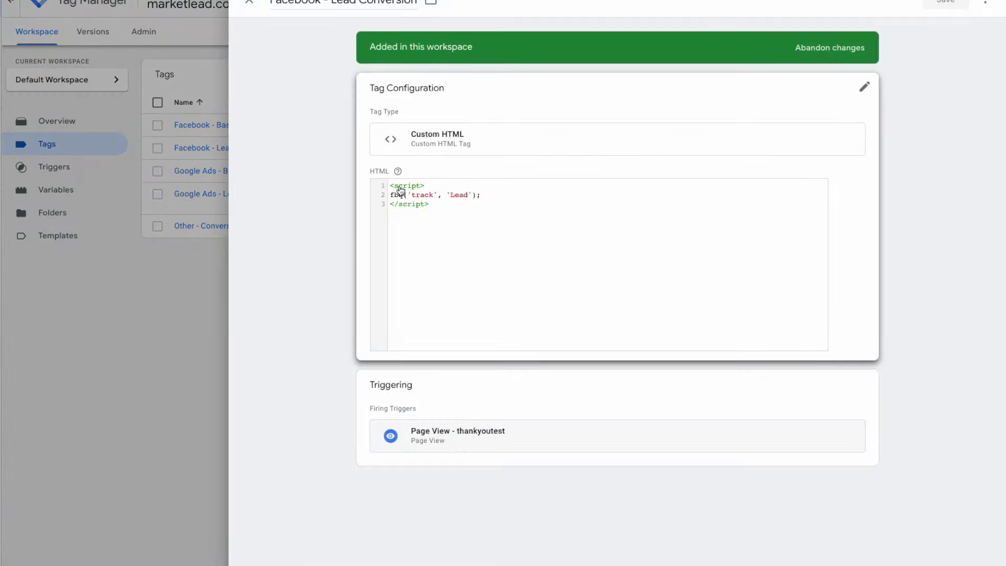
left_click(392, 186)
left_click(392, 196)
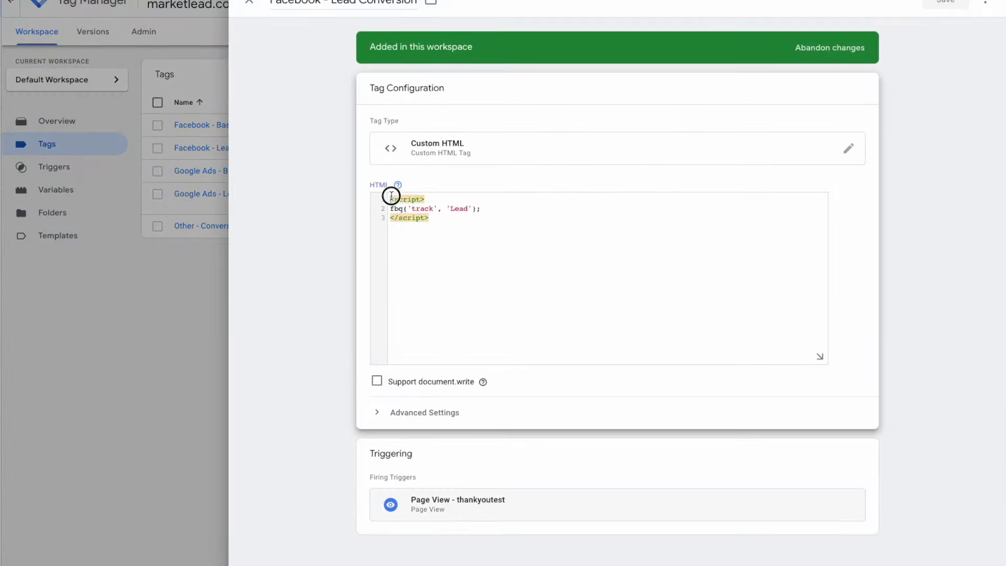
key("Return")
key("Return")
key("Return")
key("Up")
key("Up")
key("Up")
key("ctrl+v")
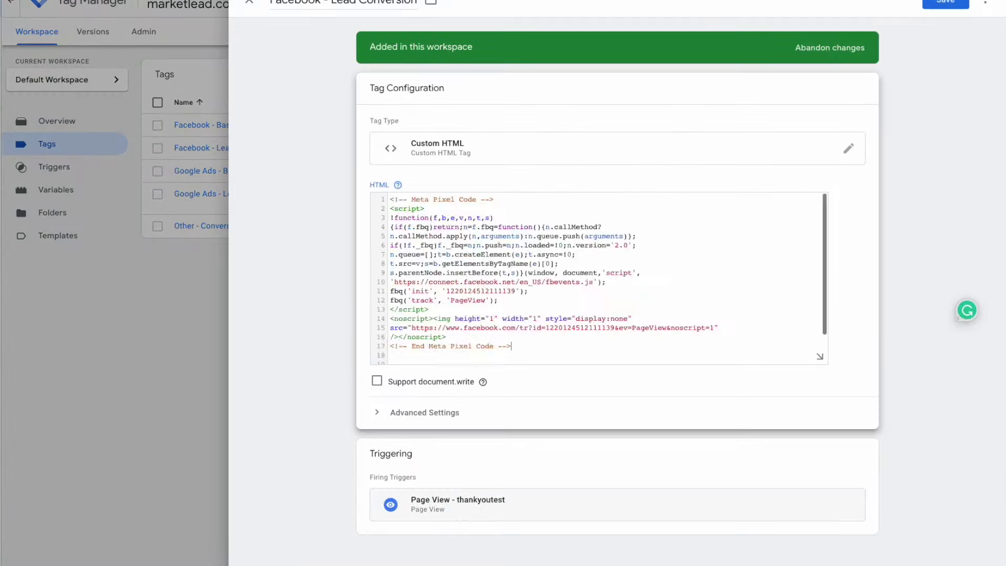
Step: Move the fbq('track', 'Lead'); line into the base code, directly below the PageView tracking line
scroll(529, 321, "down", 3)
left_click_drag(481, 348, 390, 348)
key("ctrl+c")
key("BackSpace")
scroll(397, 319, "up", 1)
left_click(391, 279)
key("Return")
key("Up")
key("ctrl+v")
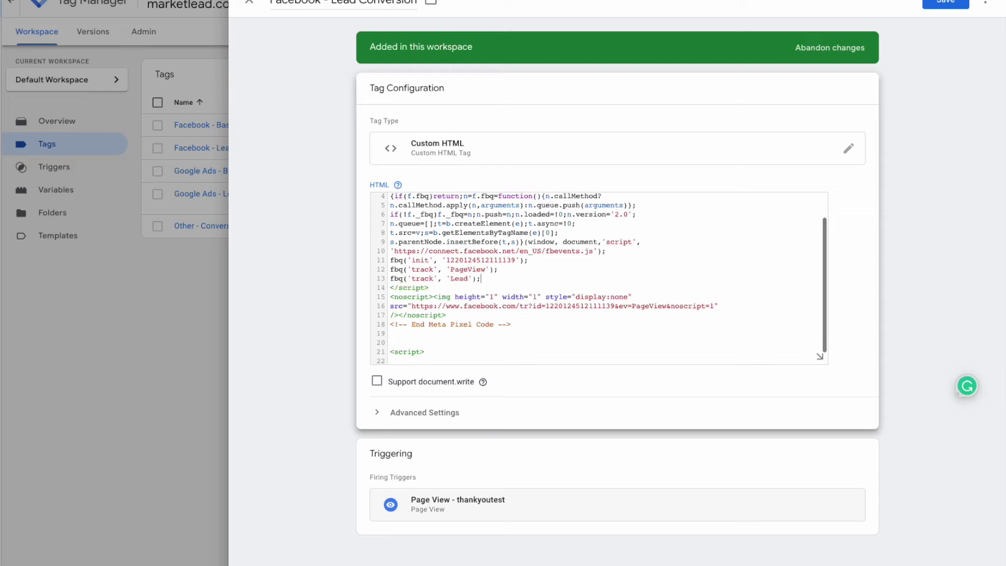
Step: Delete the leftover blank lines and empty script tags after the Meta Pixel code and save the tag
left_click_drag(399, 335, 393, 413)
key("BackSpace")
key("BackSpace")
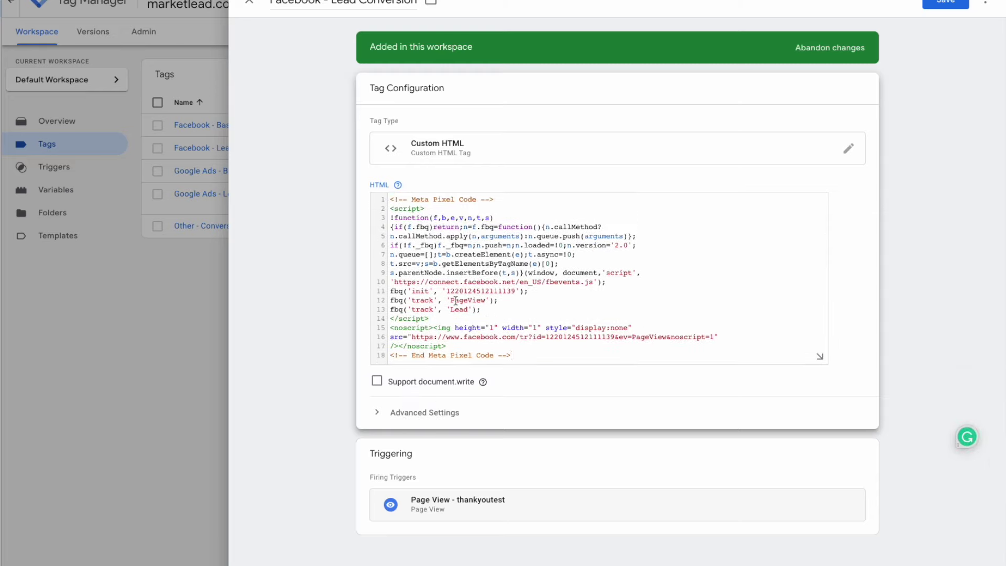
left_click(937, 4)
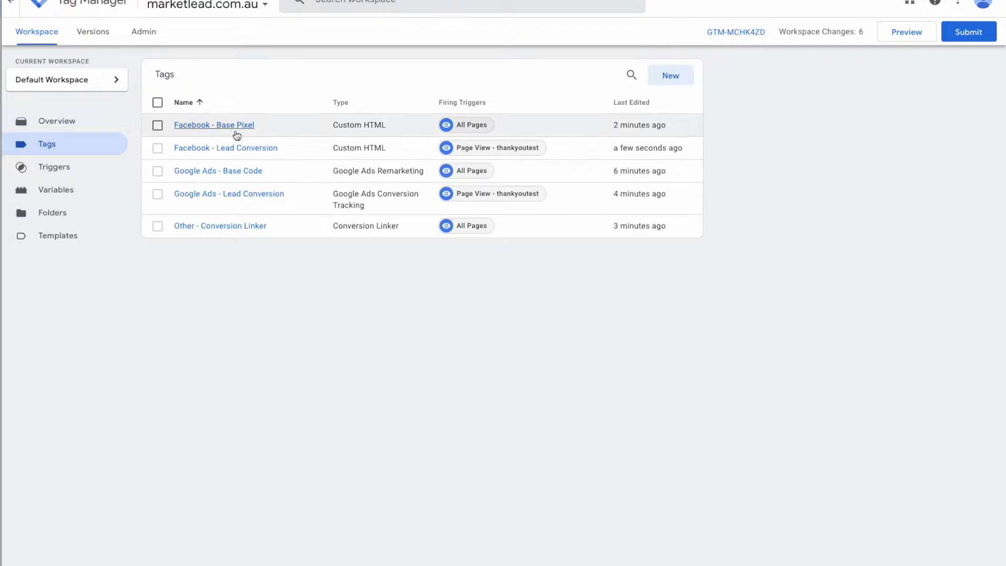
Step: Open Google Analytics in a new browser tab and start measuring from its welcome page
key("ctrl+t")
type("google analyt")
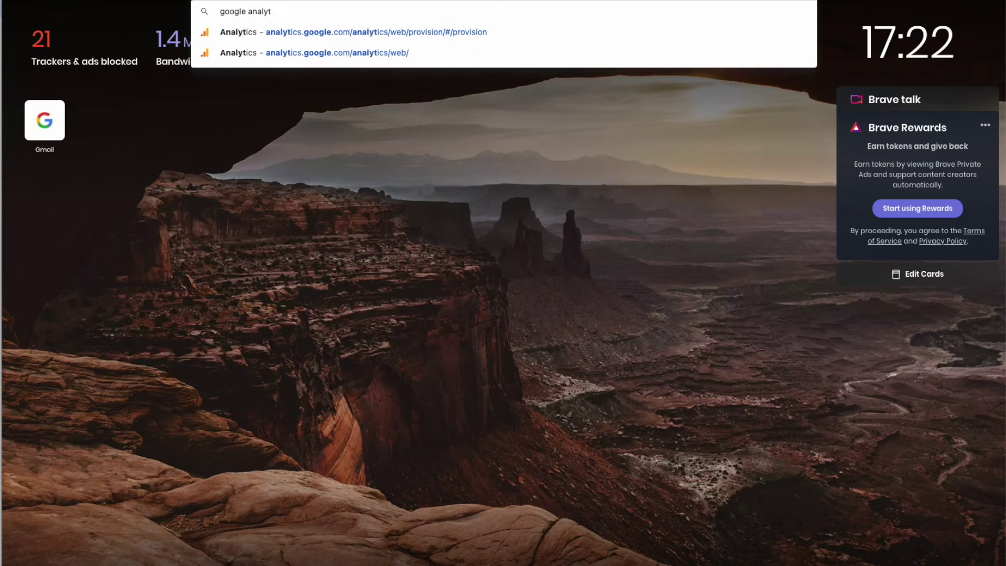
key("Down")
key("Down")
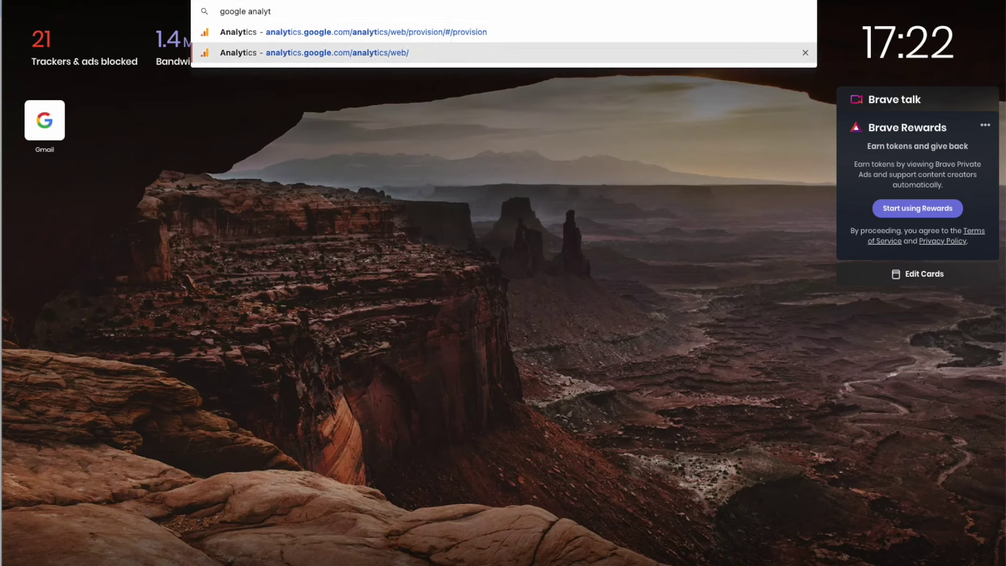
key("Return")
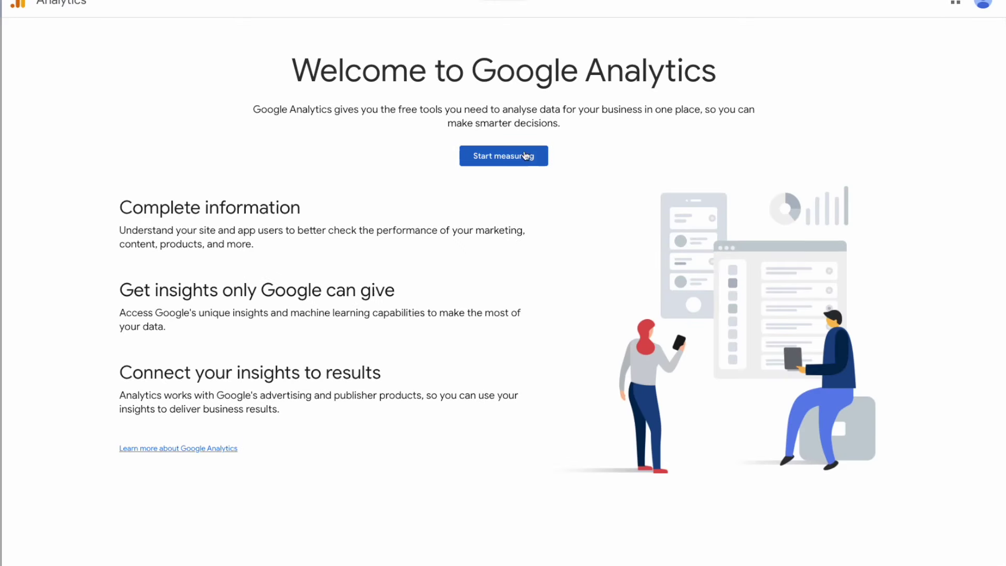
left_click(525, 155)
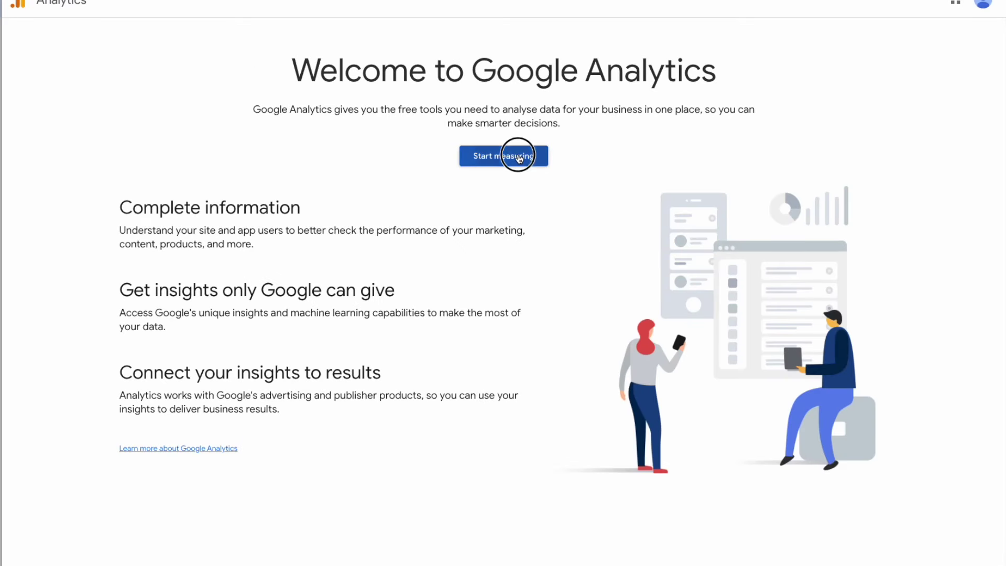
Step: Name the new Analytics account "Market Lead - Test", enable sharing with Google products and services, and continue to property setup
left_click(94, 141)
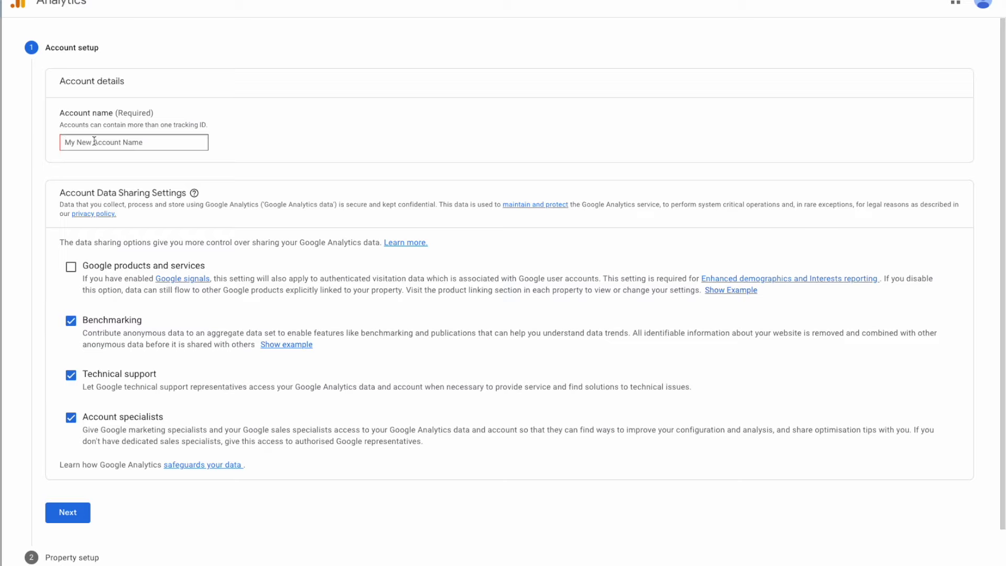
type("Market Lead - Test")
left_click(70, 266)
left_click(66, 516)
Step: Name the property "Market Lead - Test" and set its time zone to Australia, Melbourne Time and its currency to Australian Dollar
left_click(128, 211)
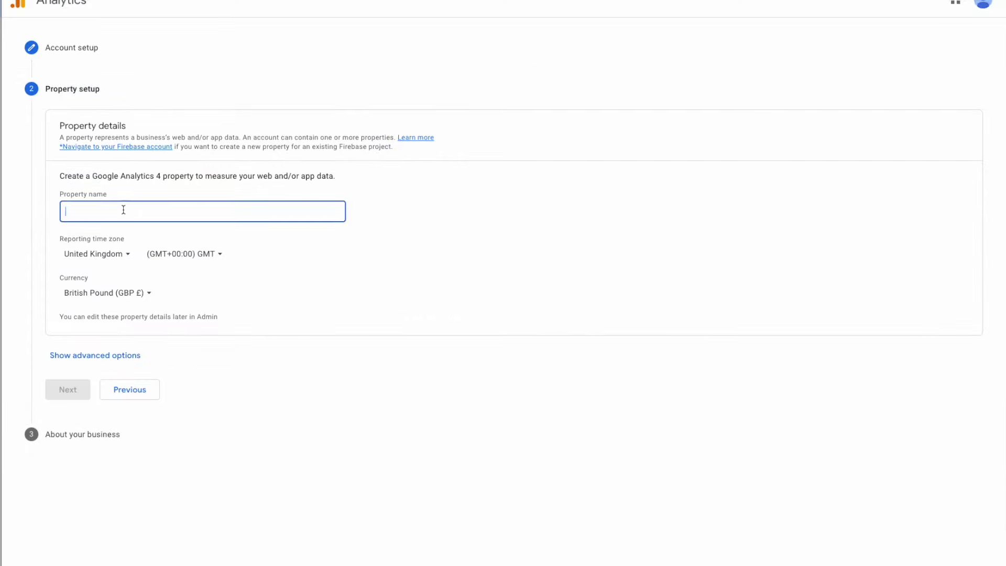
type("Market Lead - Test")
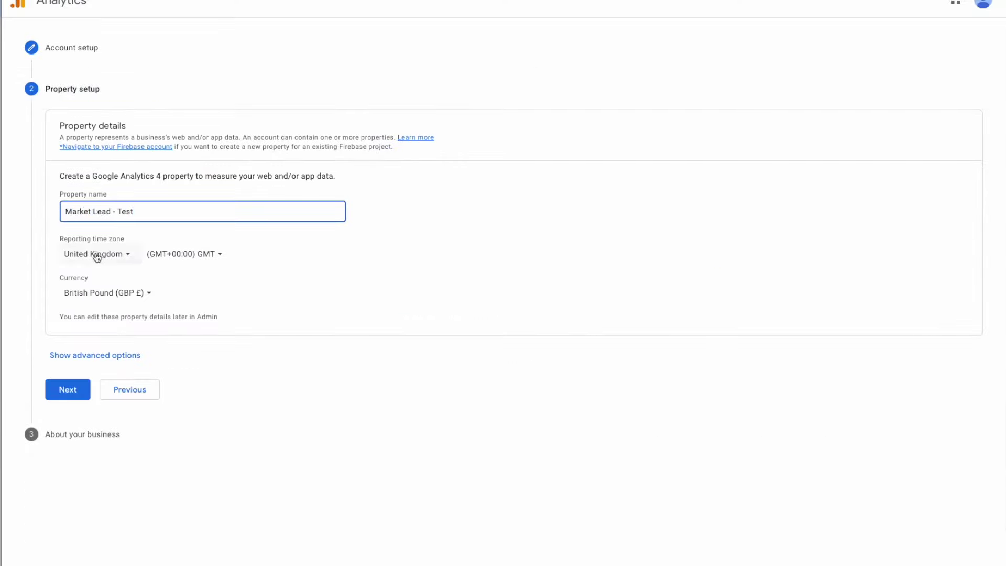
left_click(97, 254)
type("aus")
left_click(135, 307)
left_click(201, 255)
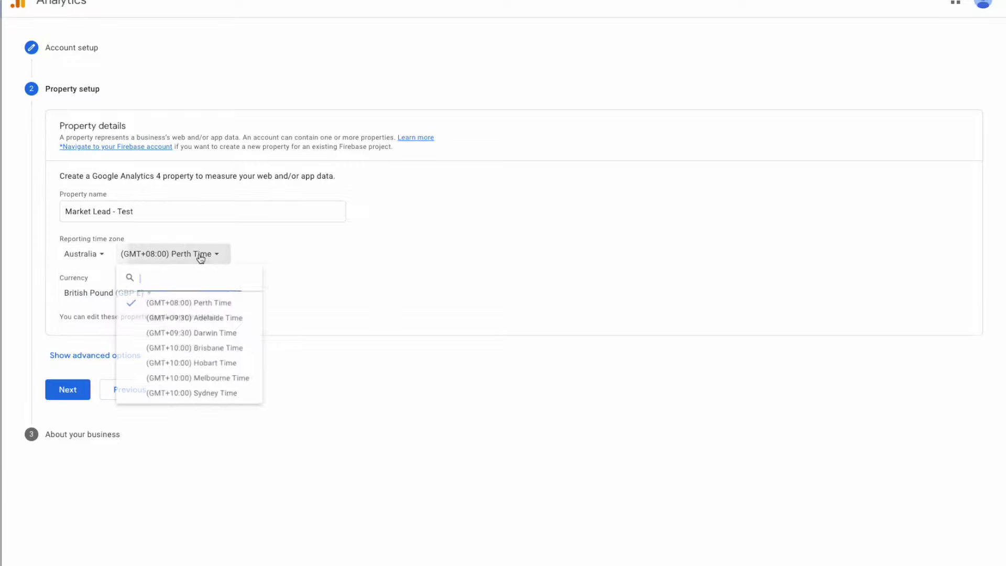
left_click(216, 379)
left_click(96, 293)
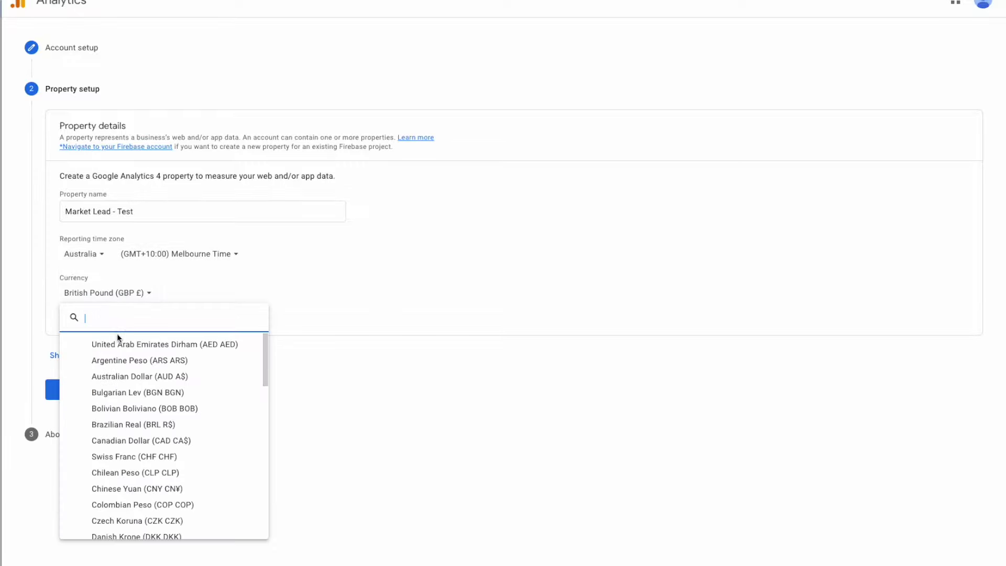
left_click(116, 378)
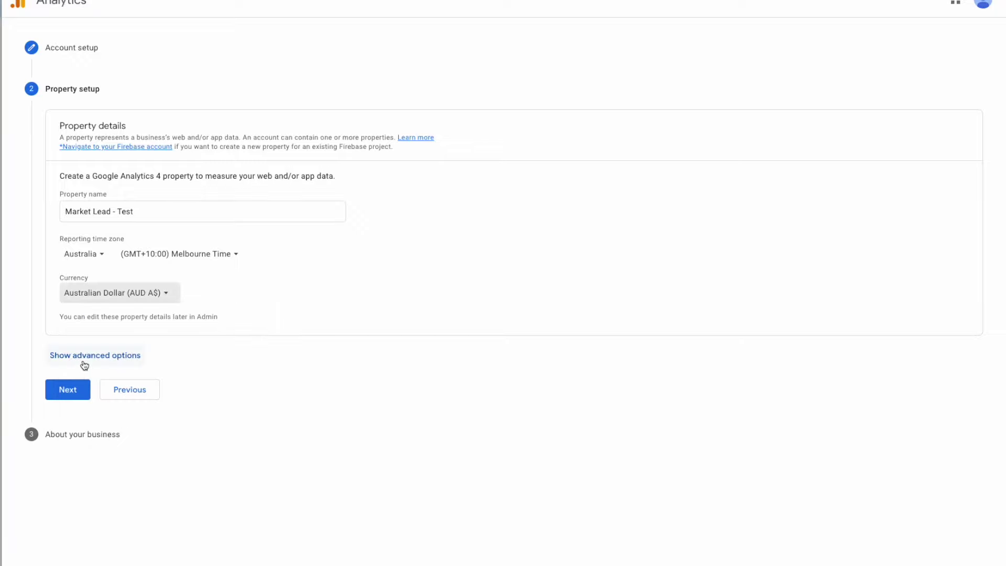
left_click(84, 356)
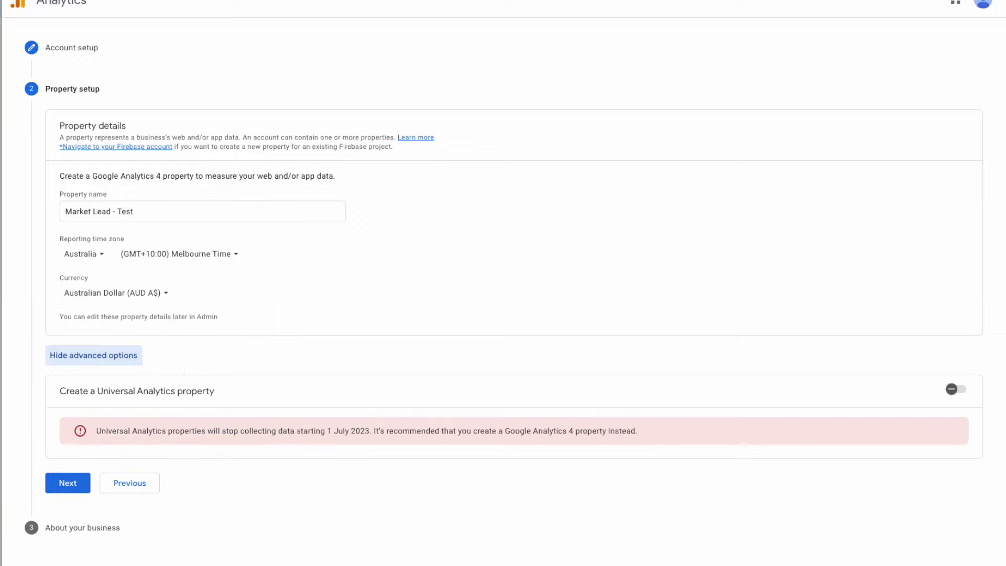
left_click(960, 392)
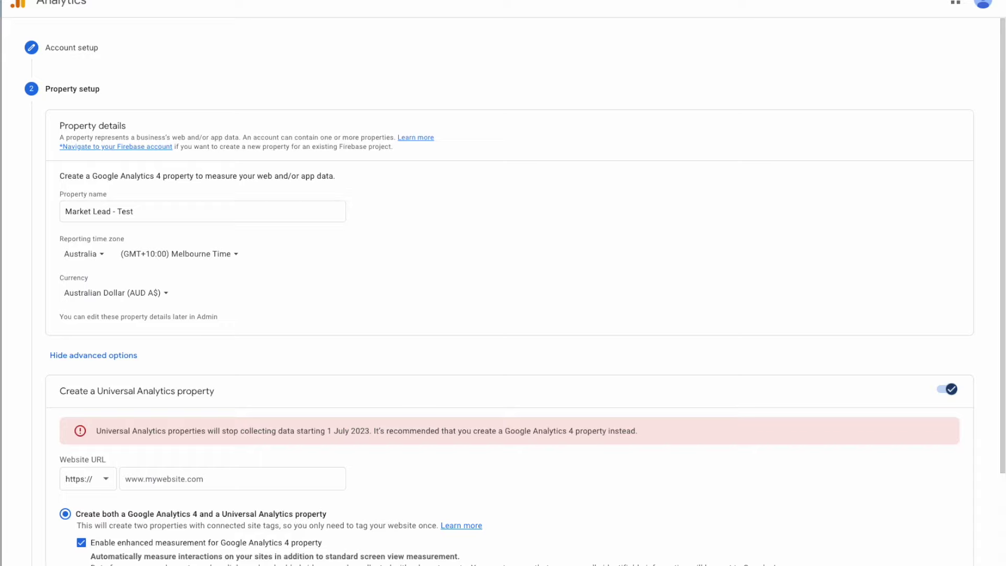
left_click(164, 472)
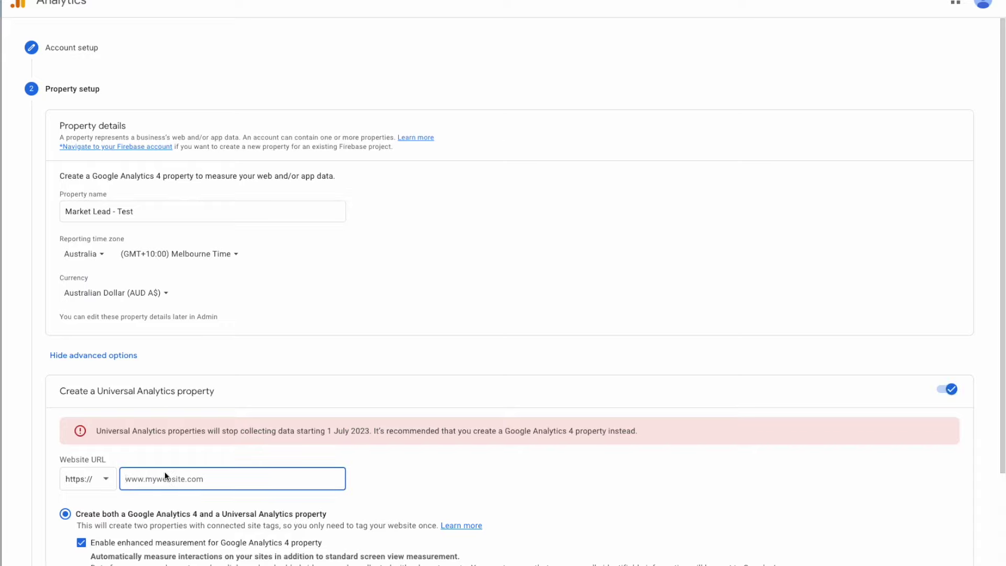
type("marketlead.com.au")
scroll(119, 399, "down", 2)
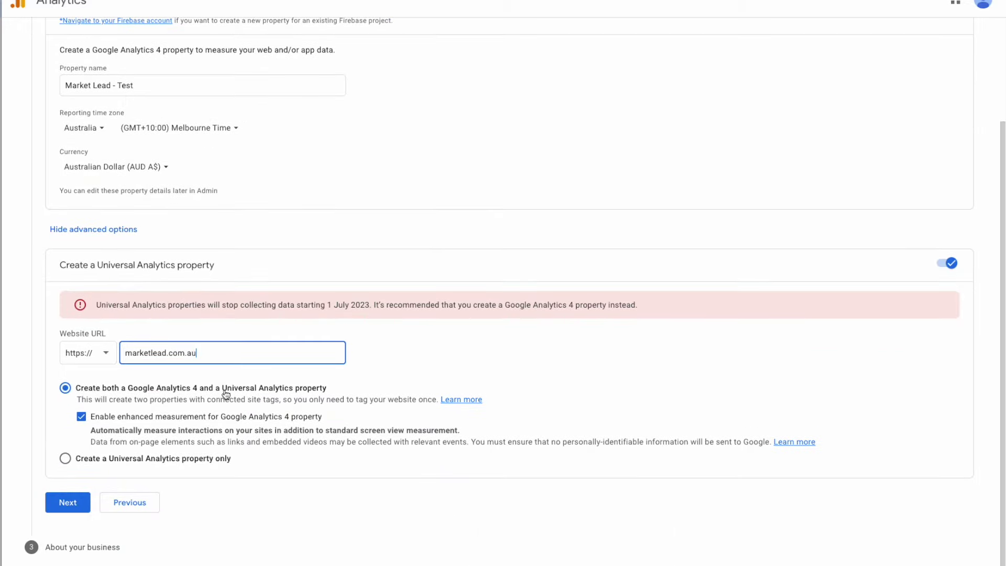
left_click(74, 504)
Step: Create the Analytics account and accept the terms of service, including the Data Processing and Measurement Controller terms
left_click(72, 543)
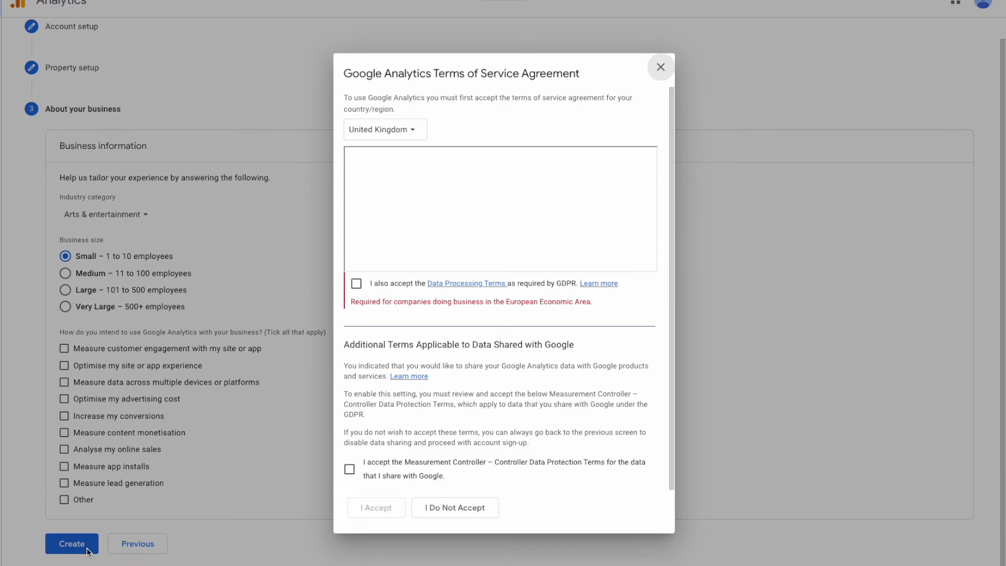
left_click(356, 284)
scroll(361, 288, "down", 3)
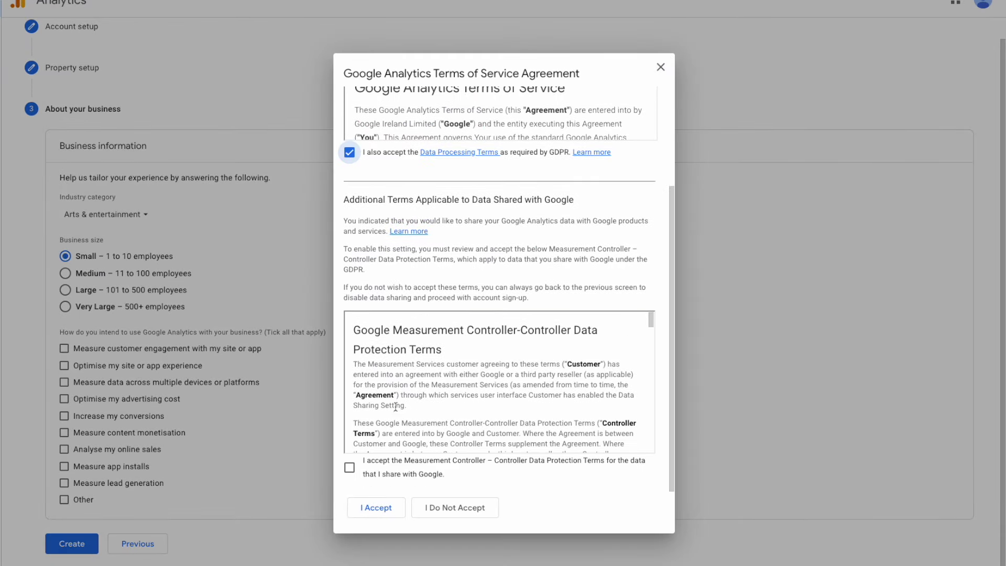
left_click(349, 467)
left_click(387, 505)
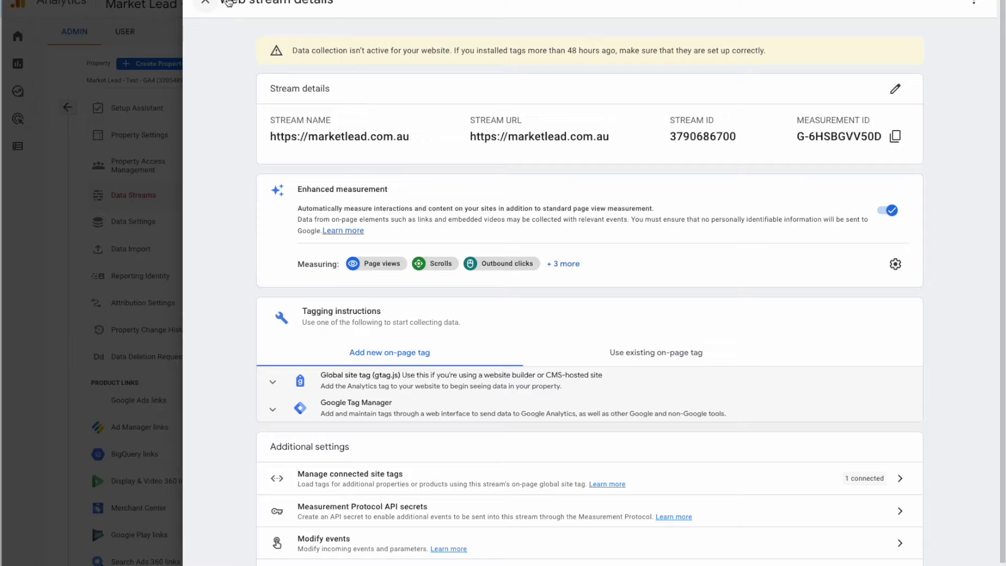
Step: Close the web stream details, save the email preferences unticked, and copy the Universal Analytics property's tracking ID
left_click(204, 3)
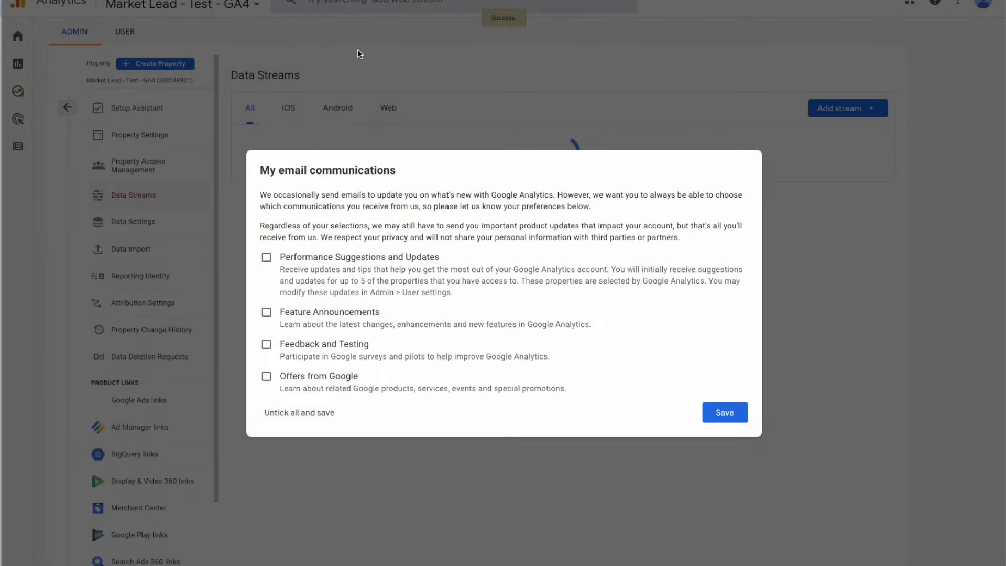
left_click(724, 412)
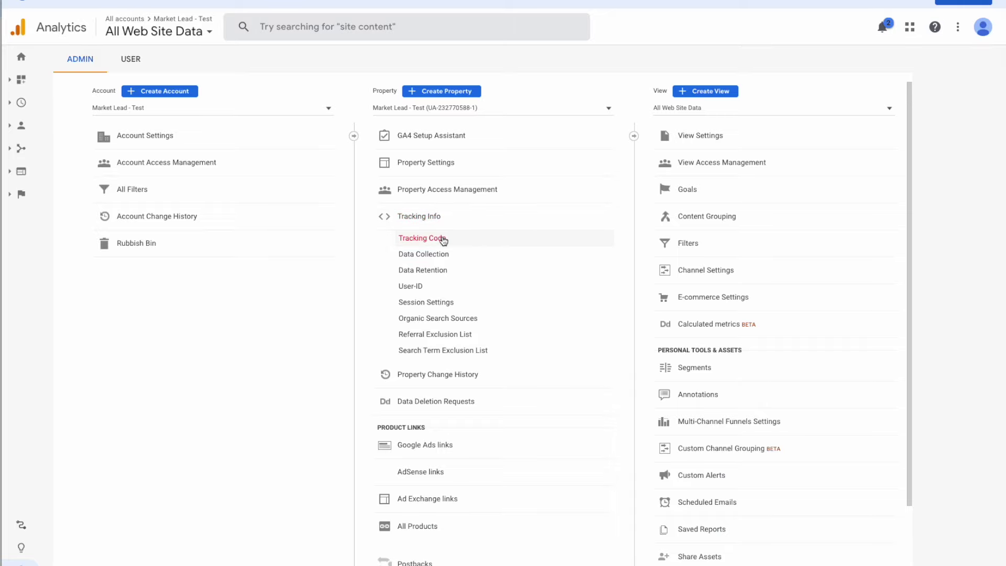
left_click(442, 240)
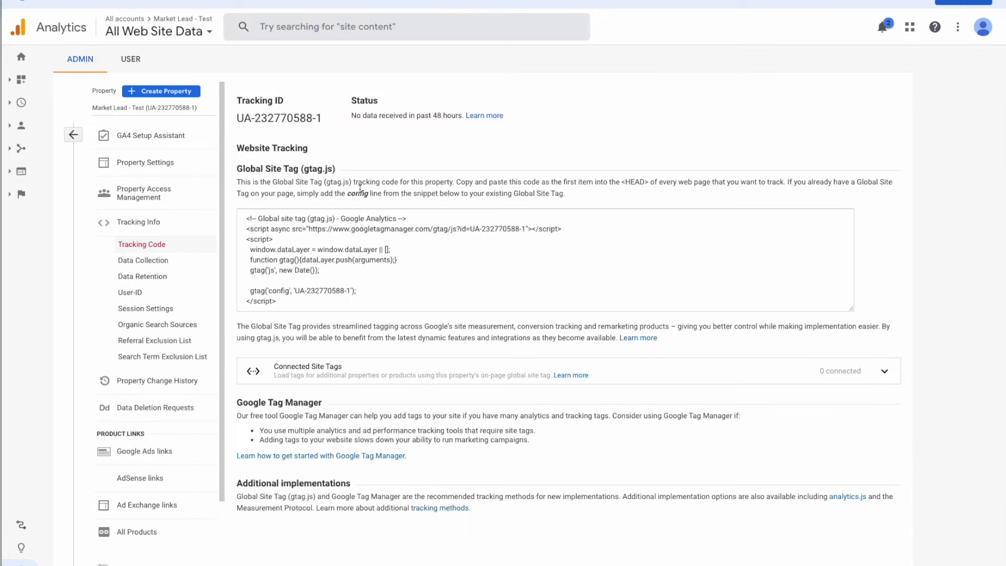
triple_click(275, 117)
key("ctrl+c")
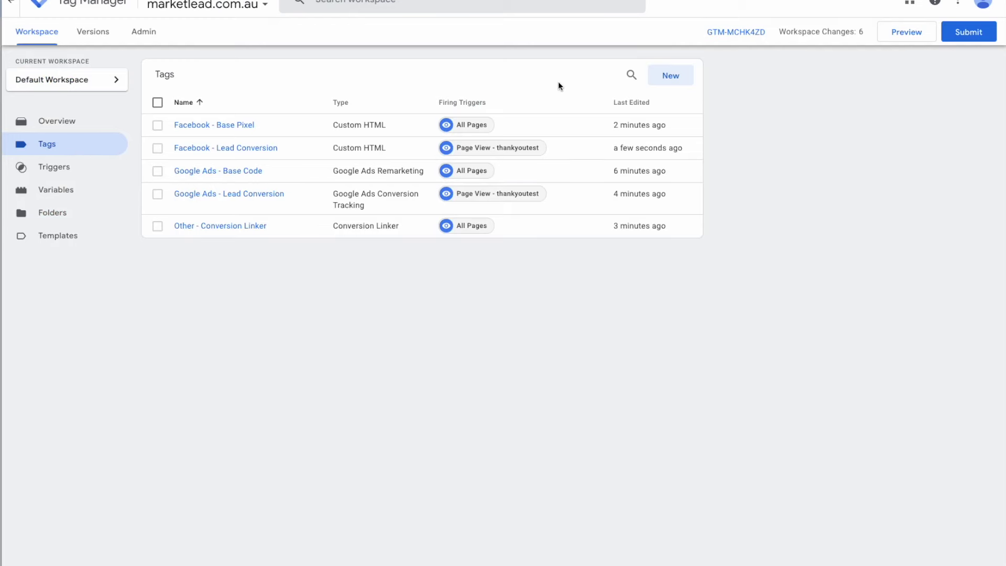
Step: Start a new tag in Google Tag Manager and name it "Google Analytics - Base Code"
left_click(665, 83)
left_click(299, 2)
type("Google Anlay")
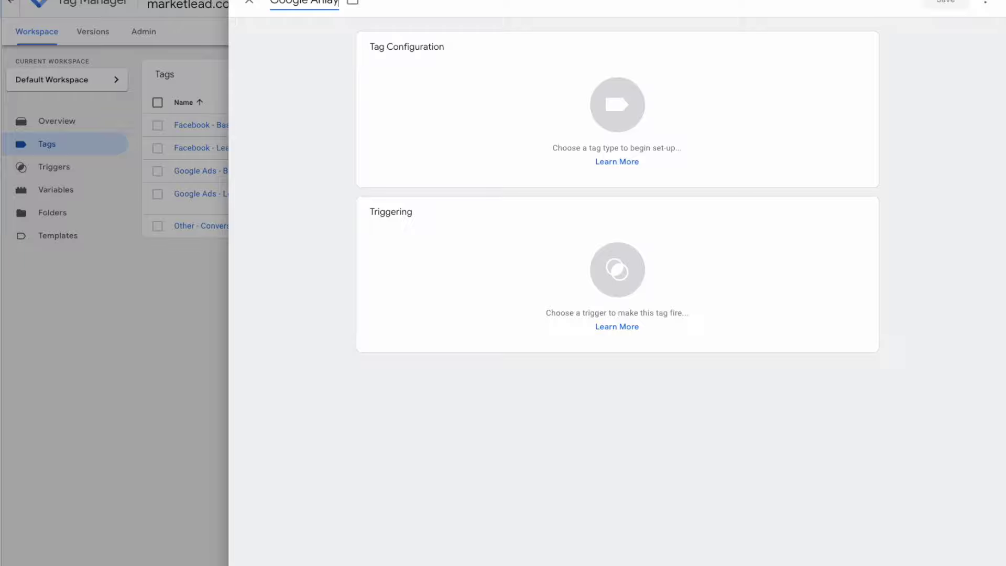
type("t")
key("BackSpace")
key("BackSpace")
type("lytics Ba")
key("BackSpace")
key("BackSpace")
type("- Base Code")
Step: Configure the base code tag as Google Analytics: Universal Analytics with the Pageview track type
left_click(617, 105)
left_click(524, 68)
left_click(395, 164)
left_click(661, 183)
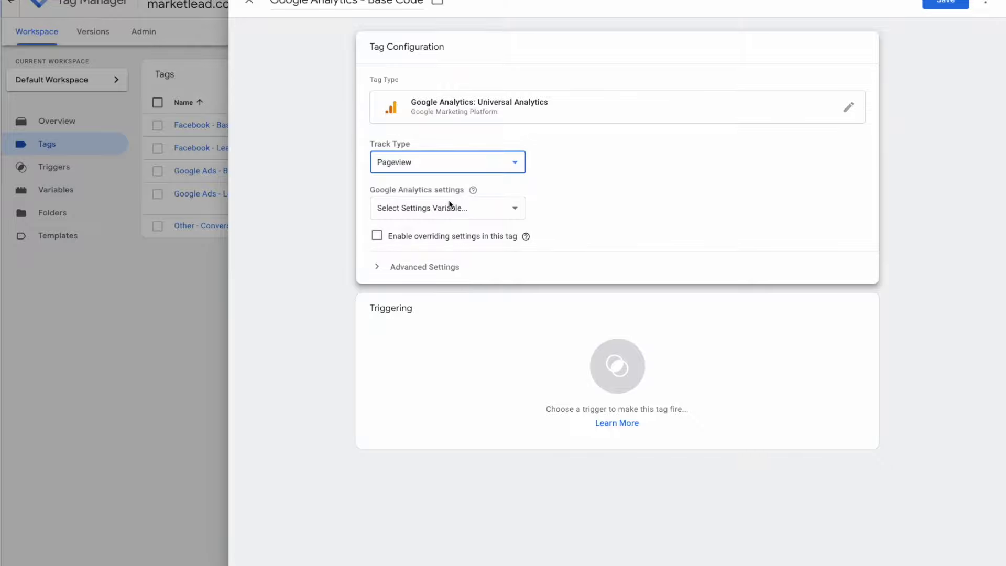
Step: Create a Google Analytics settings variable for the tag with the copied tracking ID as both its ID and name, and save it
left_click(449, 206)
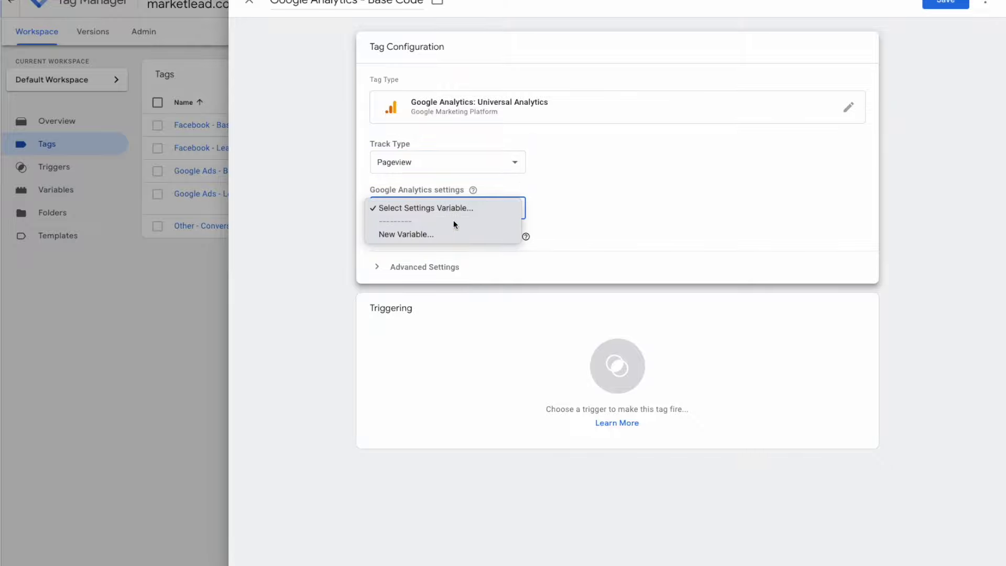
left_click(435, 231)
left_click(403, 162)
key("ctrl+v")
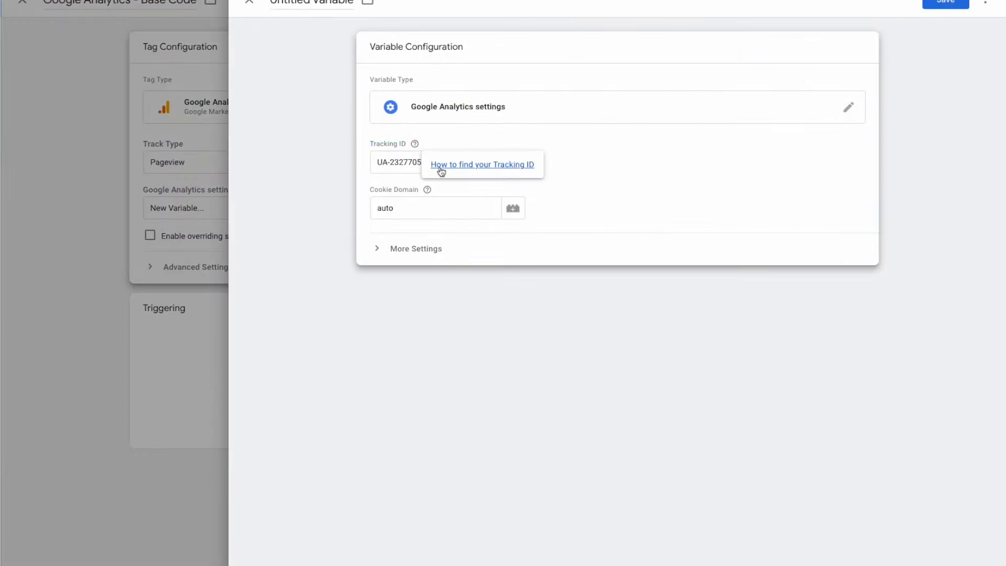
left_click(299, 4)
key("ctrl+v")
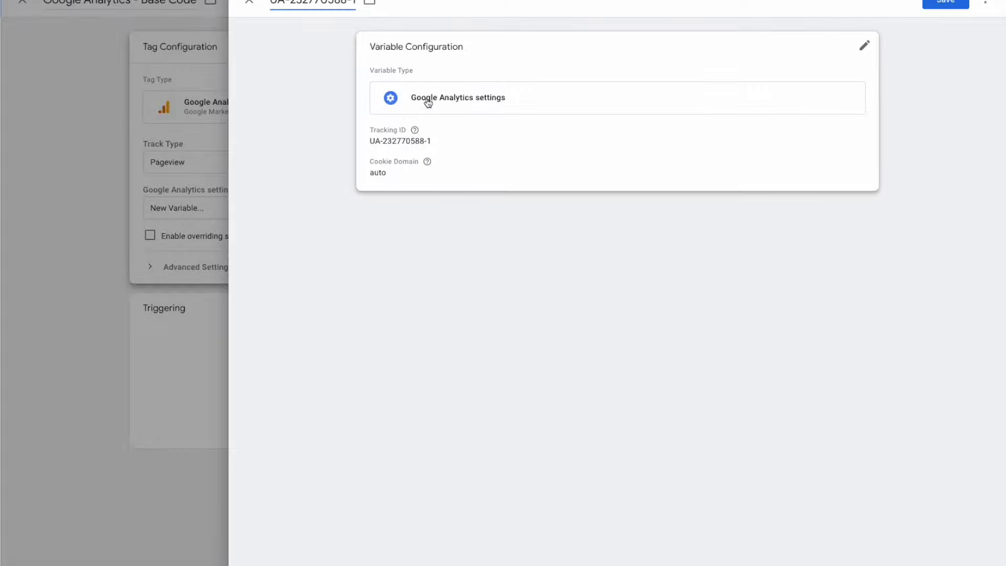
left_click(932, 5)
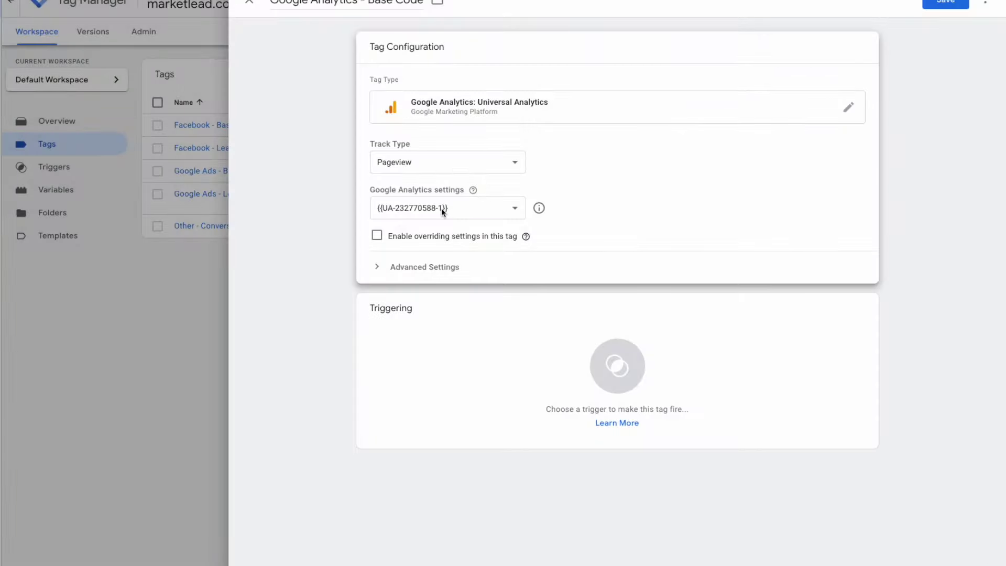
Step: Set the base code tag to fire on the All Pages trigger and save the tag
left_click(451, 377)
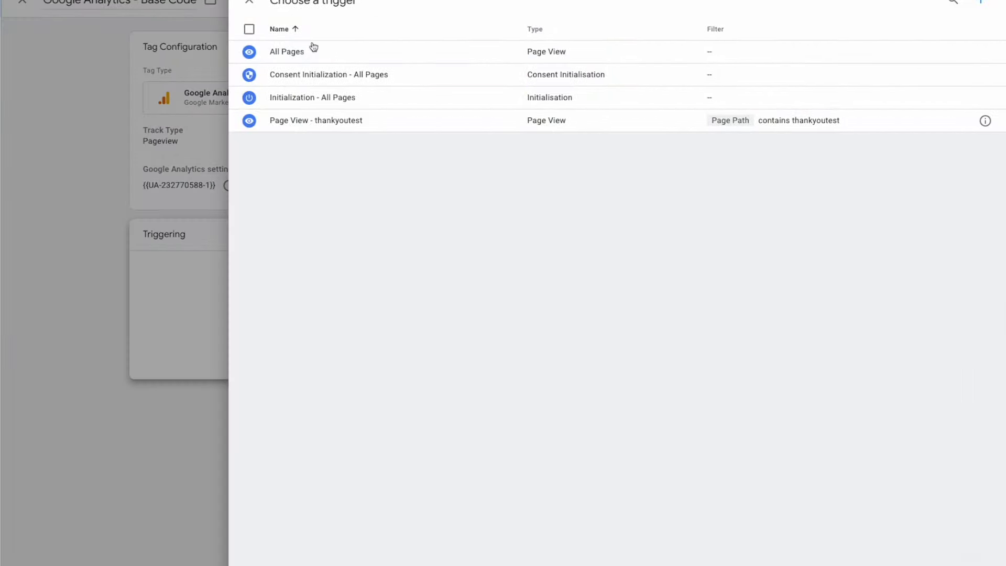
left_click(312, 49)
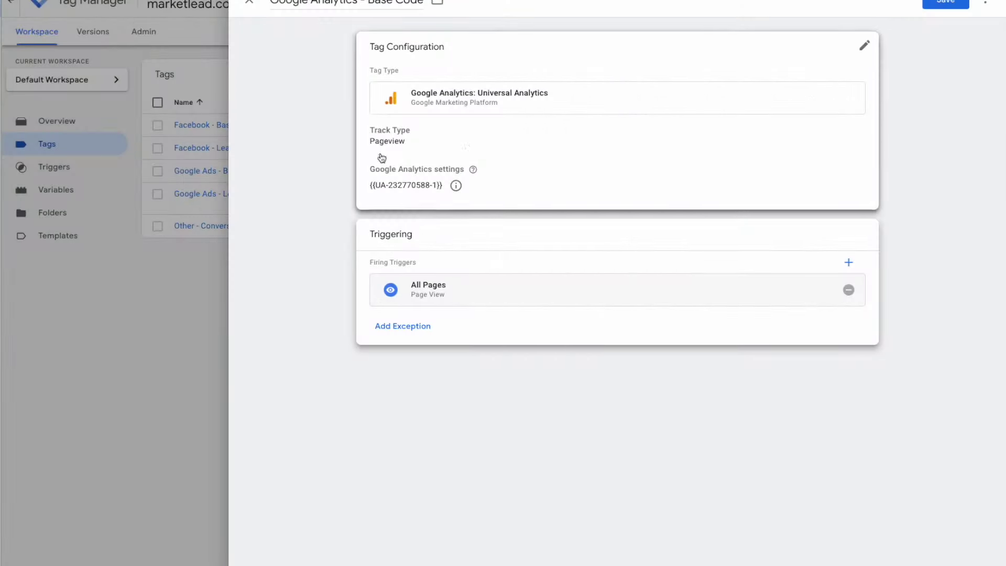
left_click(943, 2)
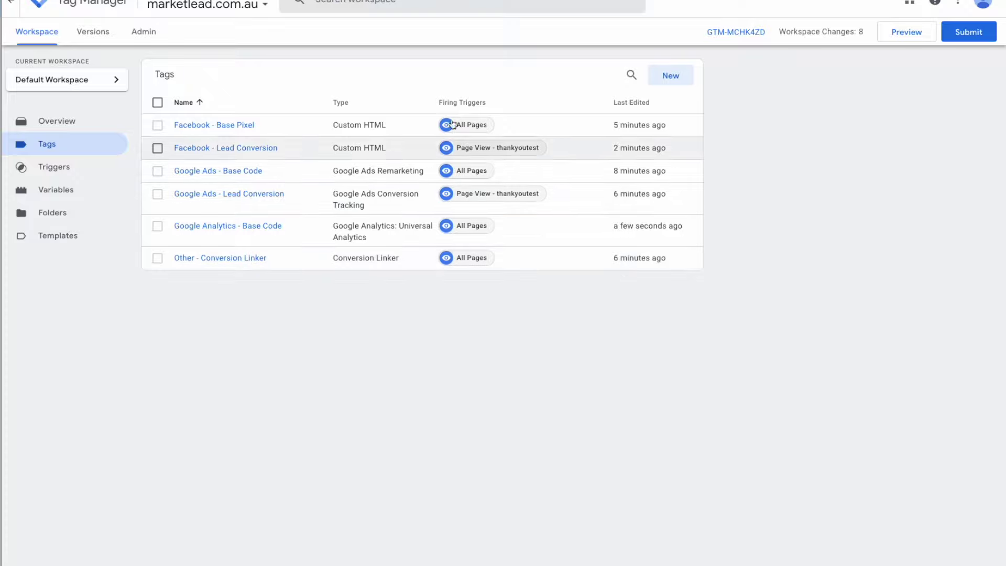
Step: Start another new tag and name it "Google Analytics - Lead Conversion"
left_click(670, 75)
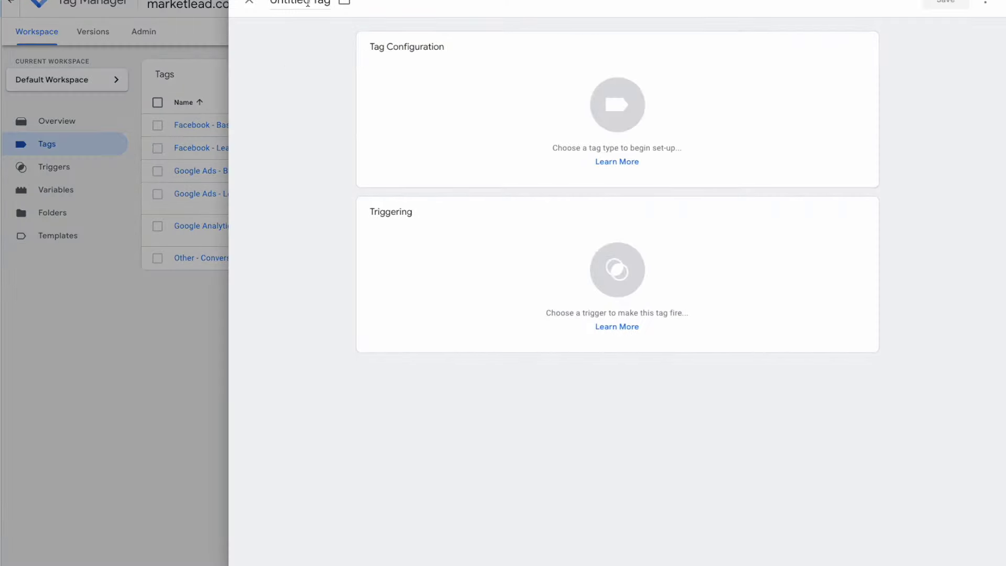
type("Google Analytics - Conversion")
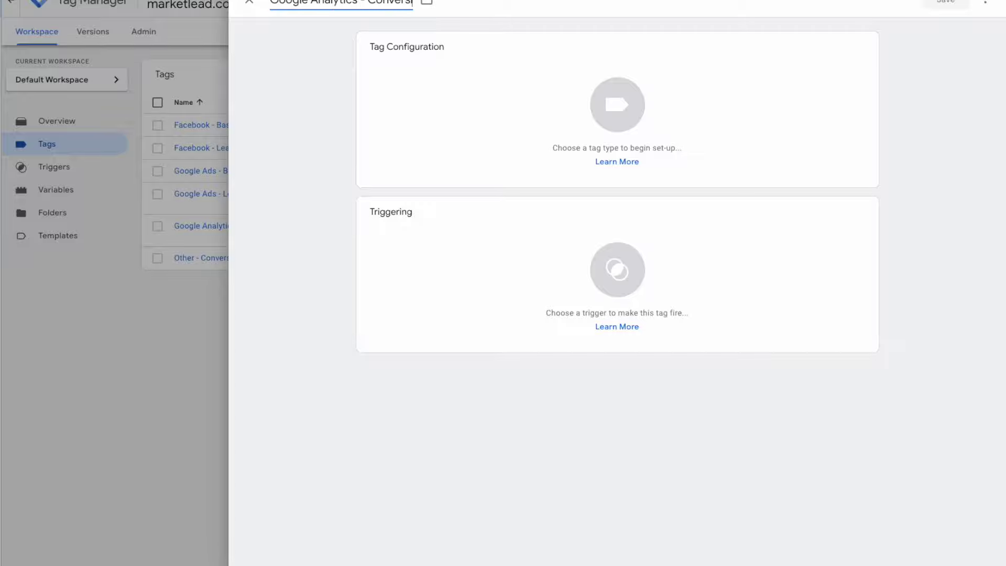
key("BackSpace")
key("BackSpace")
key("BackSpace")
key("BackSpace")
key("BackSpace")
key("BackSpace")
key("BackSpace")
key("BackSpace")
key("BackSpace")
key("BackSpace")
type("Lead Conversion")
Step: Configure the lead conversion tag as Google Analytics: Universal Analytics with the Event track type
left_click(489, 139)
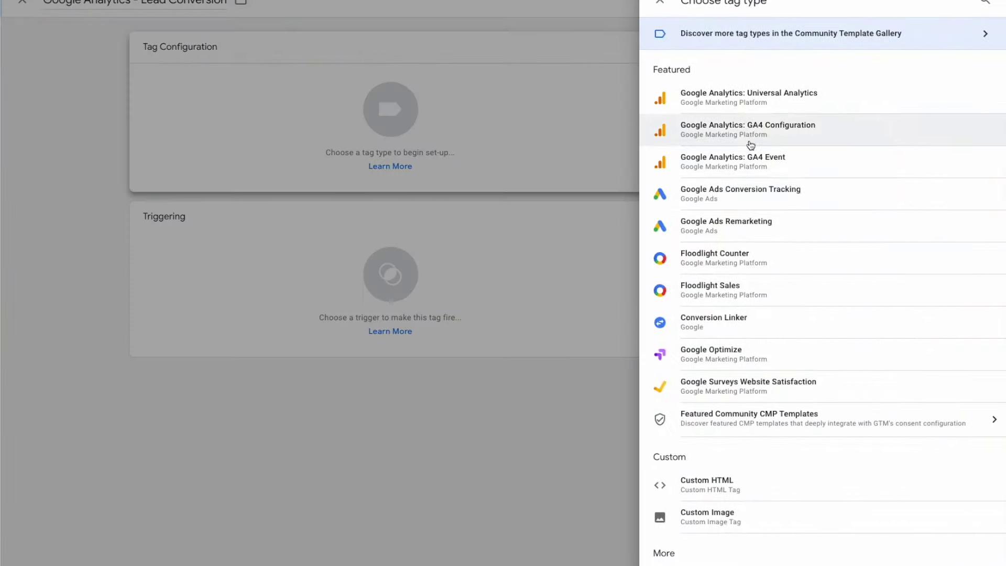
left_click(748, 104)
left_click(443, 159)
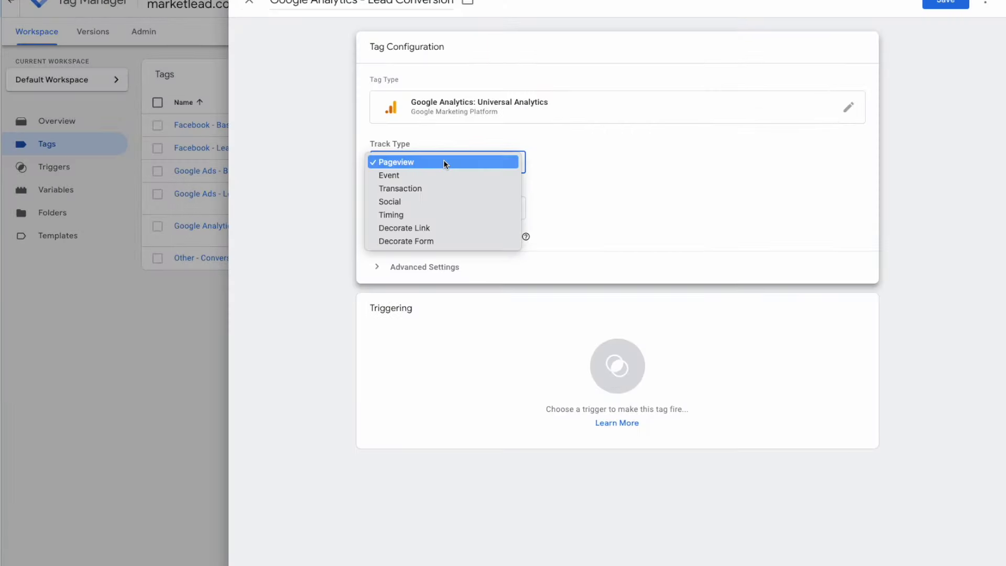
left_click(429, 180)
Step: Set the event tracking parameters to category "conversion", action "submission" and label "lead"
left_click(409, 225)
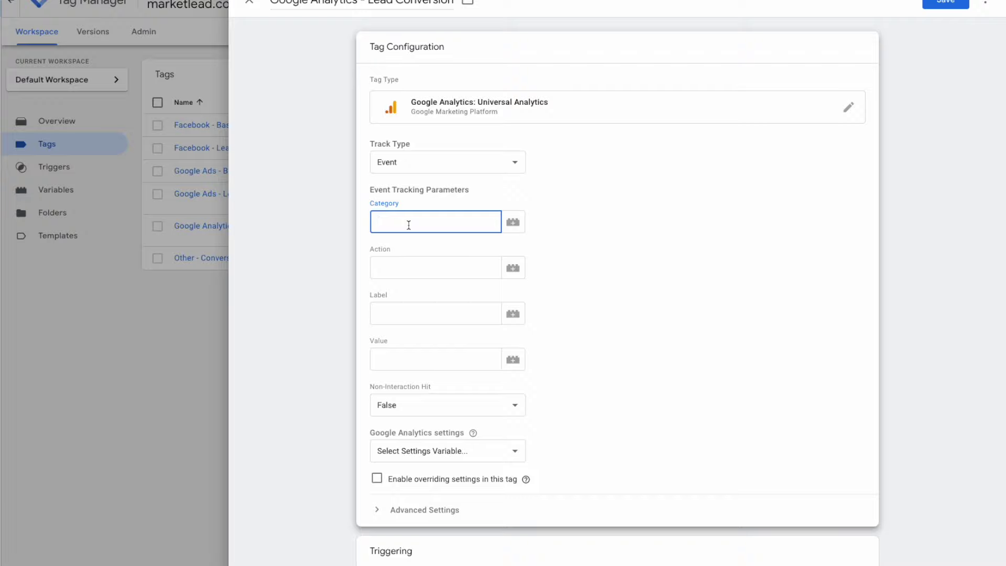
type("lead")
key("ctrl+a")
type("conversion")
left_click(393, 260)
type("sub")
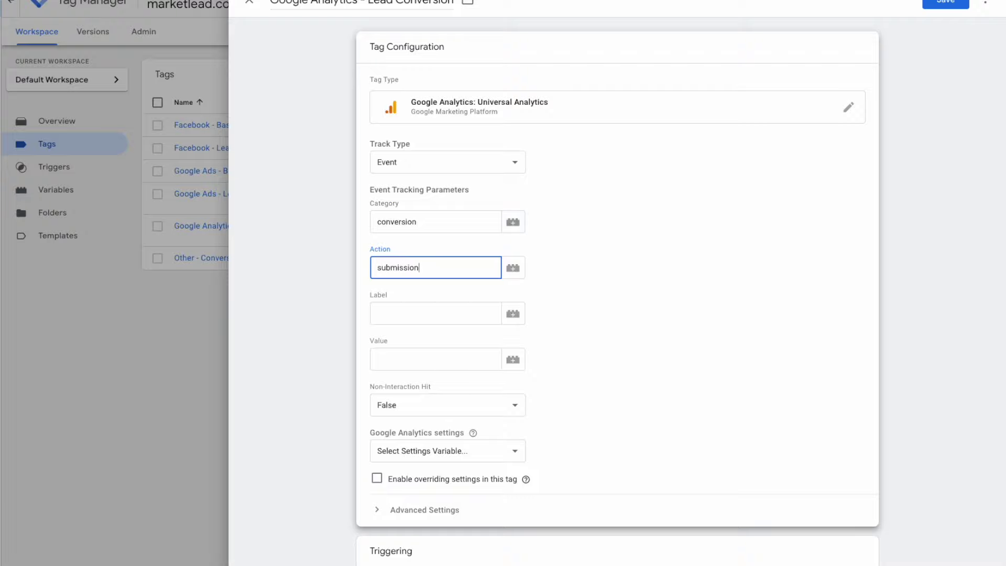
left_click(393, 316)
type("lead")
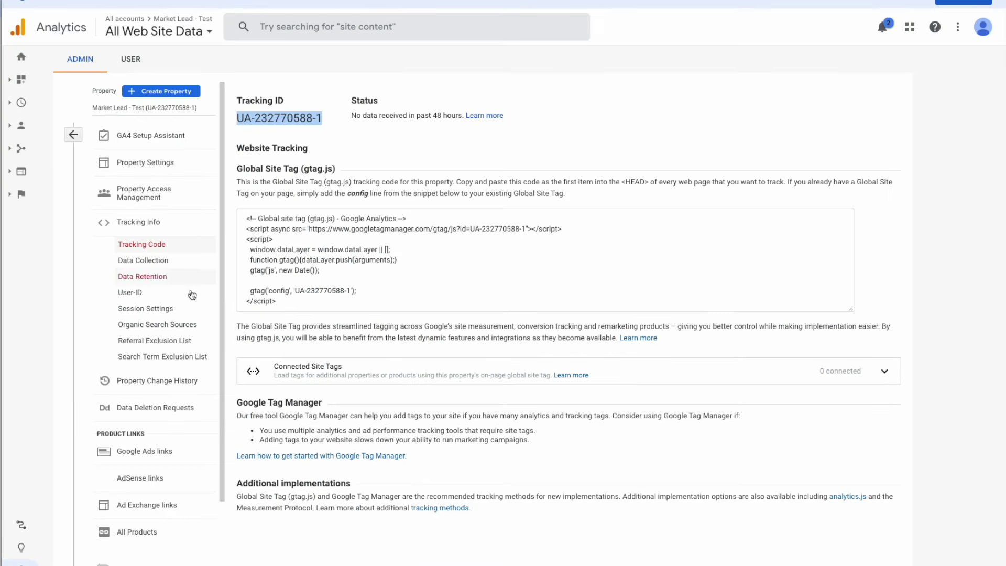
Step: Open the Goals settings of the All Web Site Data view in Analytics and start a new custom goal
scroll(196, 288, "down", 2)
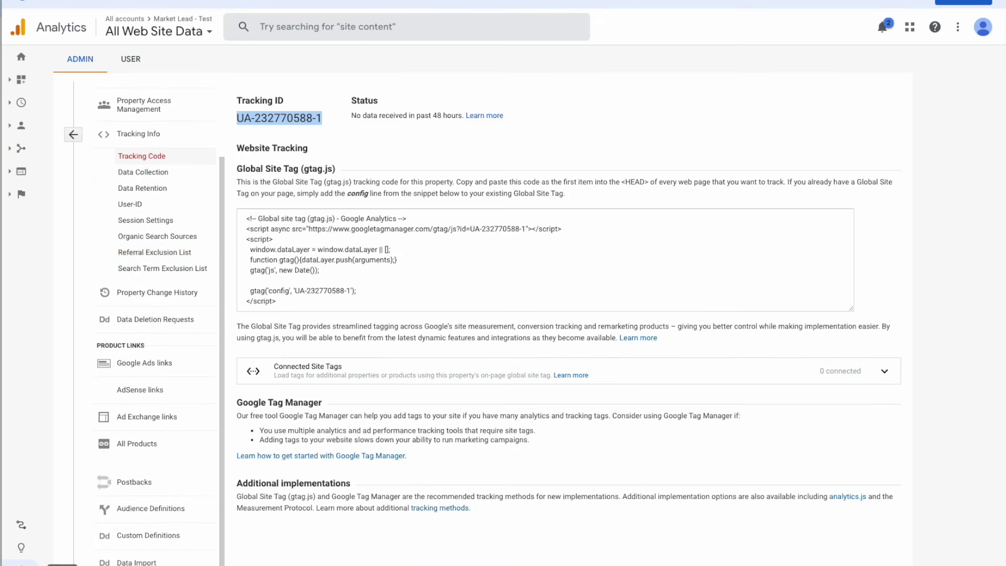
left_click(20, 562)
left_click(684, 188)
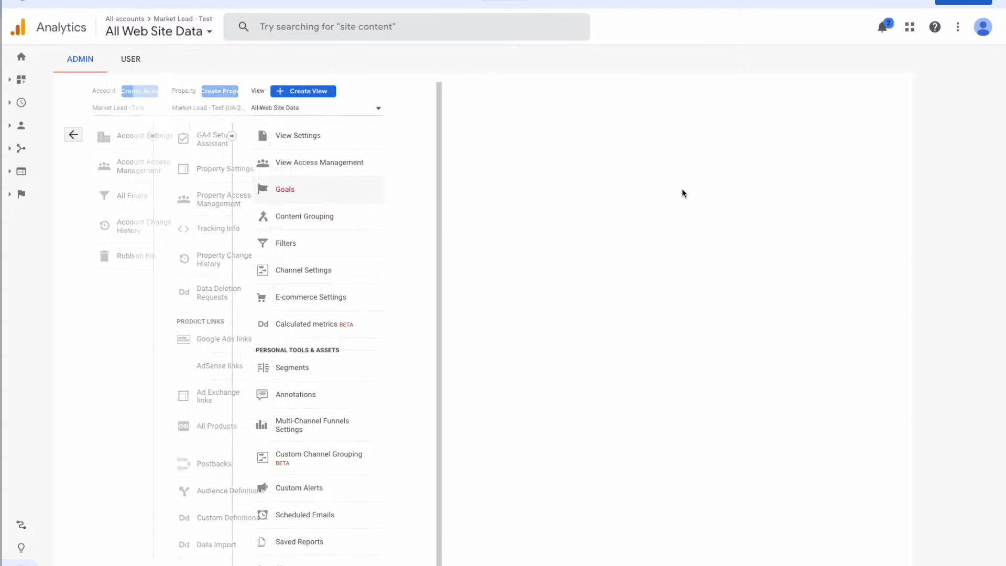
left_click(272, 107)
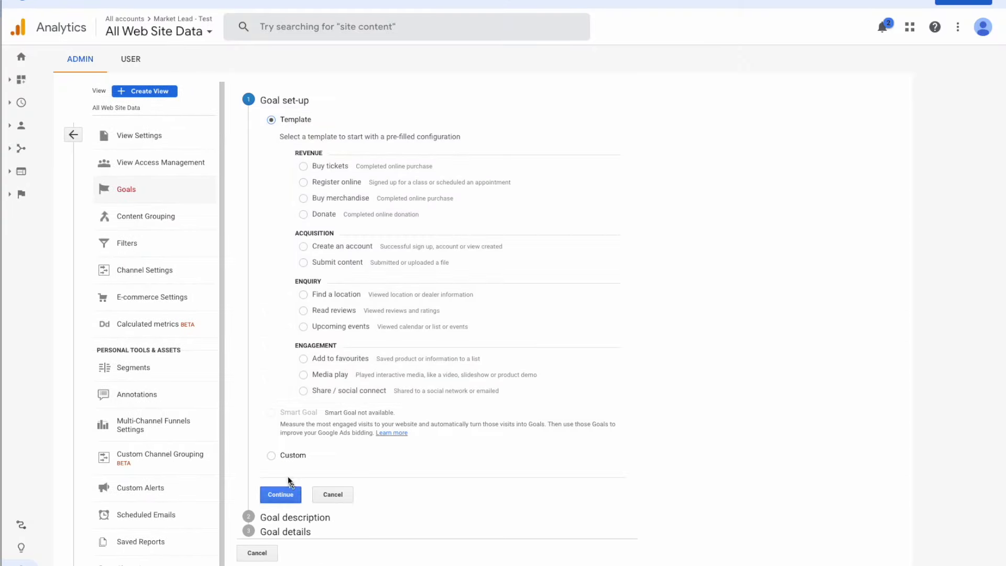
left_click(271, 456)
left_click(276, 496)
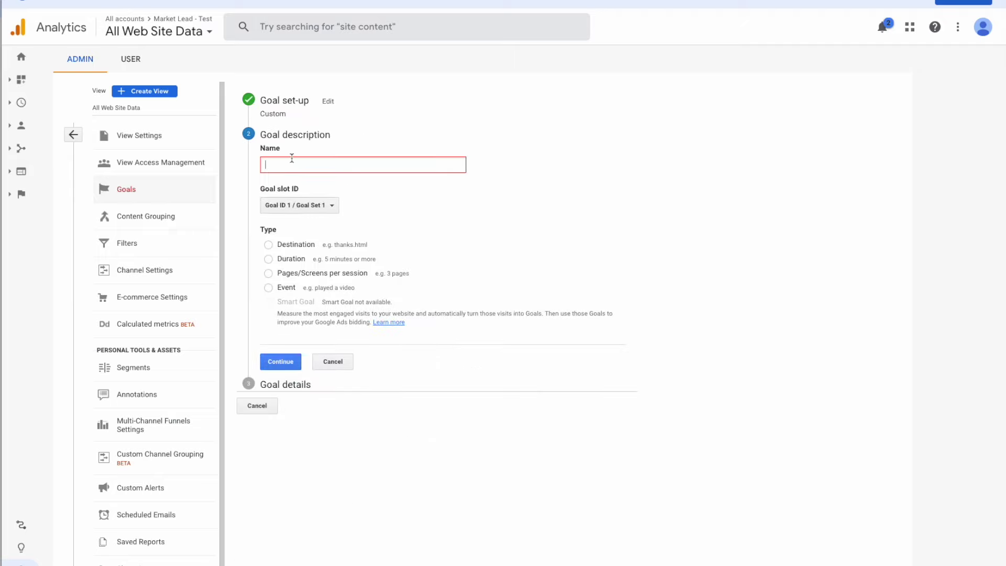
Step: Name the goal "Lead Conversion", set its type to Event and continue to the goal details
type("Lead Conversion")
left_click(268, 288)
left_click(281, 362)
type("d Conve")
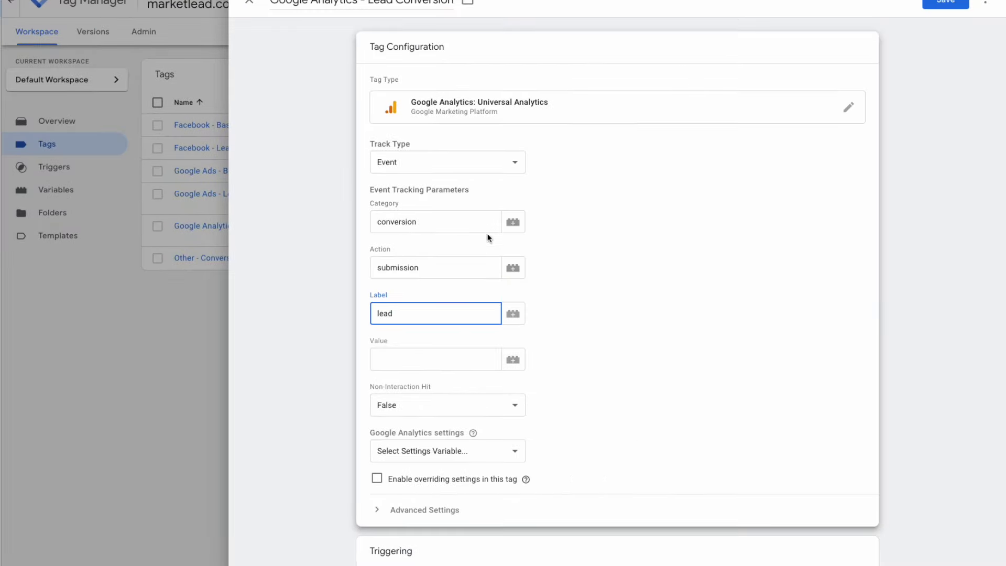
Step: Copy category "conversion" and action "submission" from the lead conversion tag in Tag Manager into the goal's equal-to event conditions
left_click(432, 222)
key("ctrl+a")
key("ctrl+c")
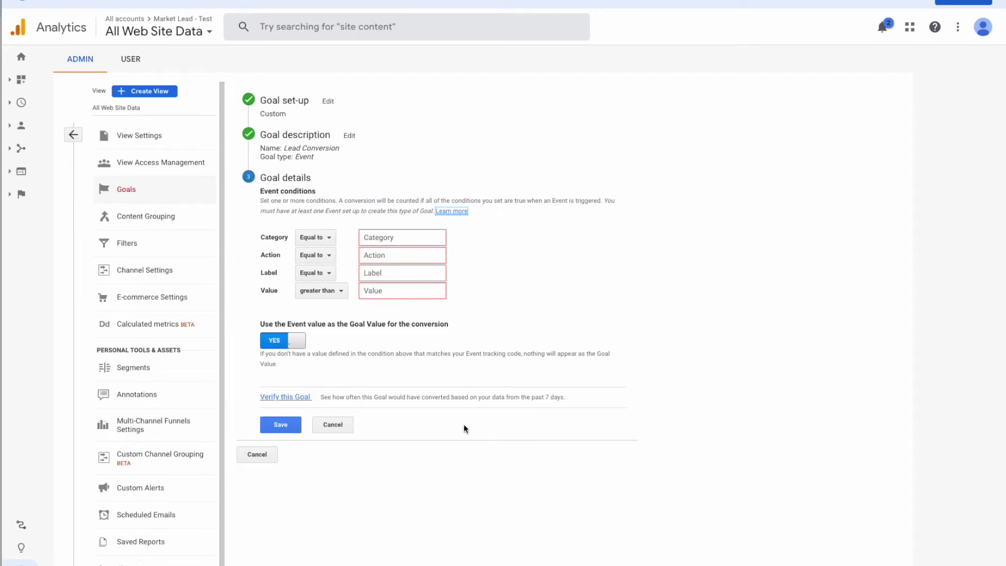
left_click(361, 242)
key("ctrl+v")
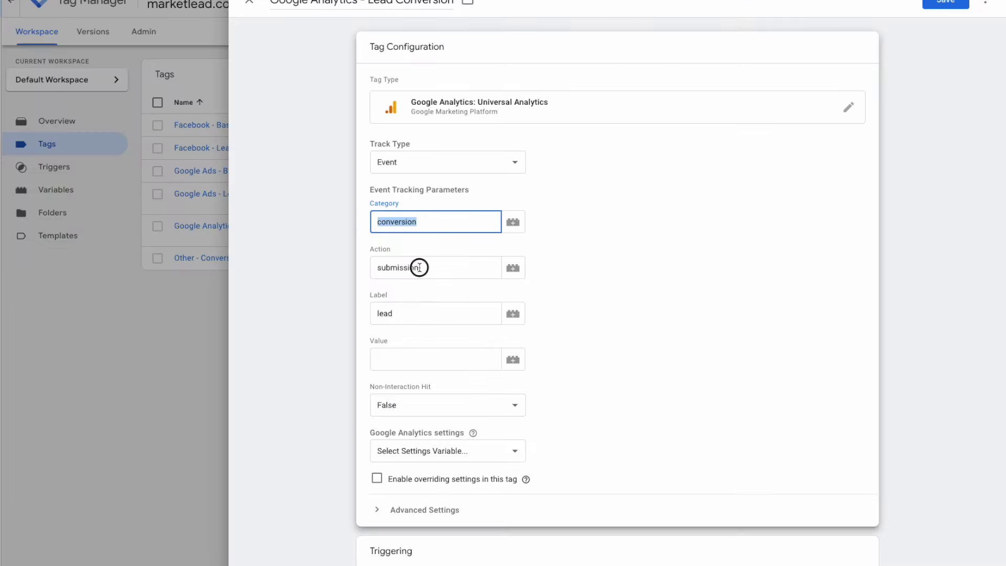
left_click(419, 267)
key("ctrl+a")
key("ctrl+c")
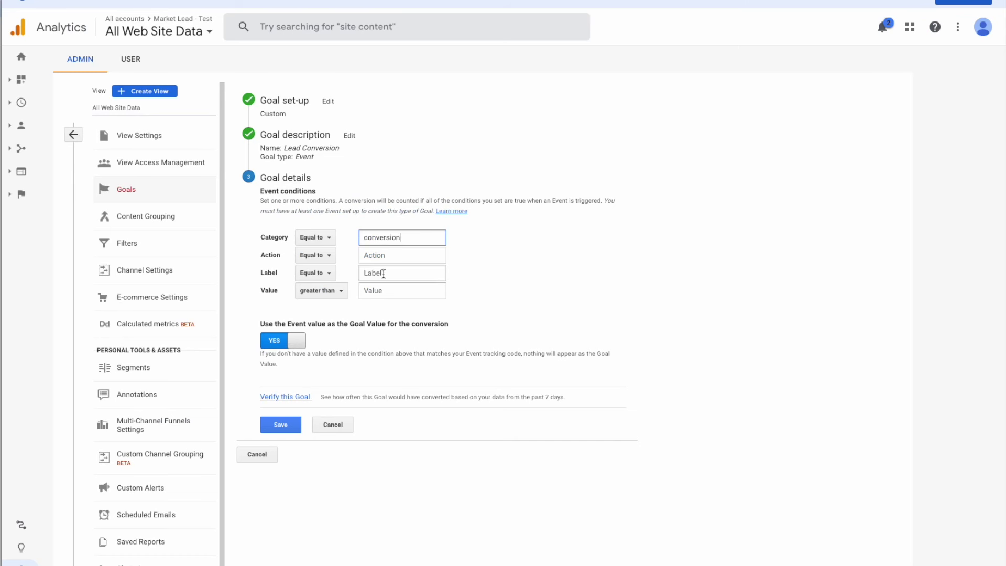
key("shift+Tab")
key("ctrl+v")
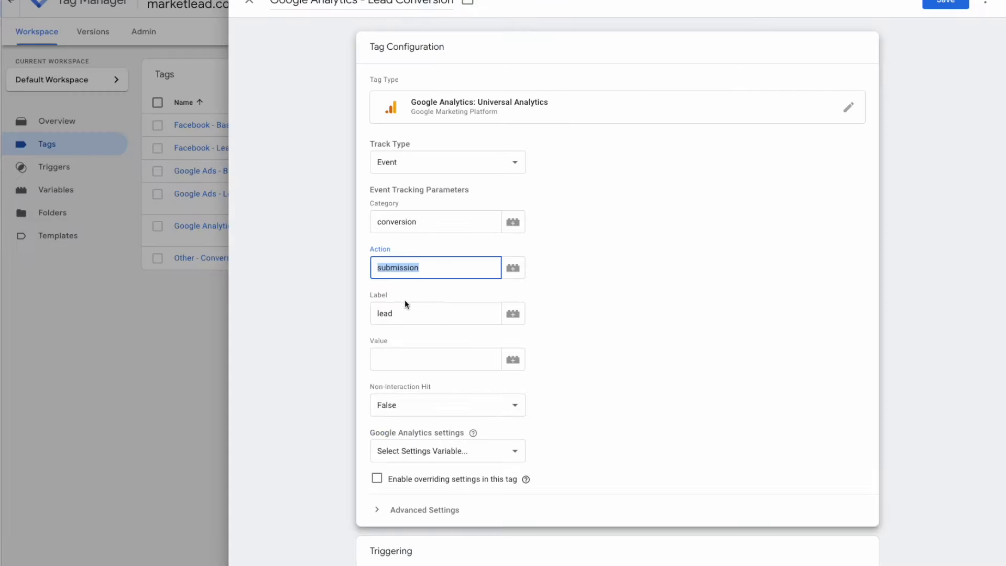
Step: Copy label "lead" from the Tag Manager tag into the goal's label condition and save the goal
left_click(401, 314)
key("ctrl+a")
key("ctrl+c")
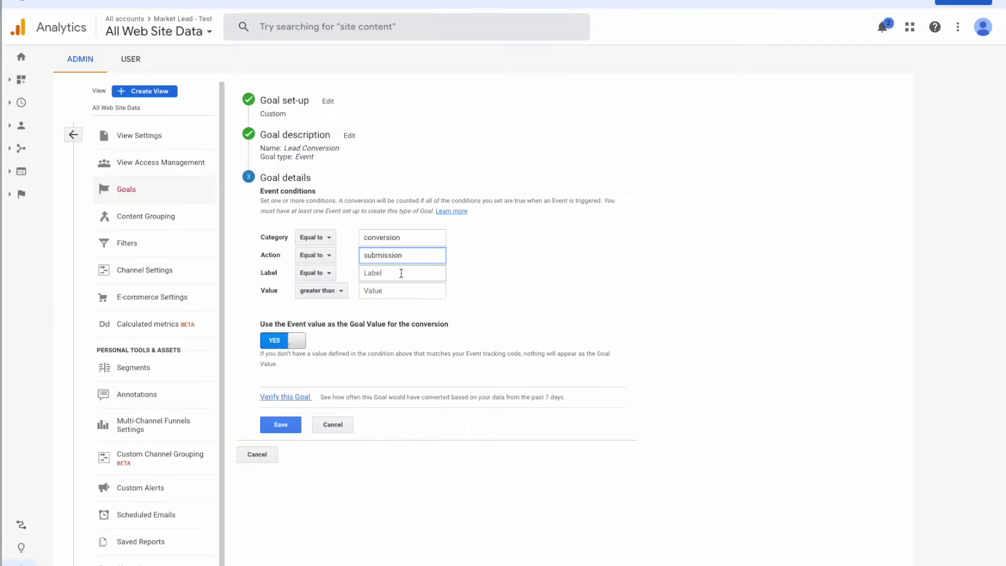
left_click(399, 273)
key("ctrl+v")
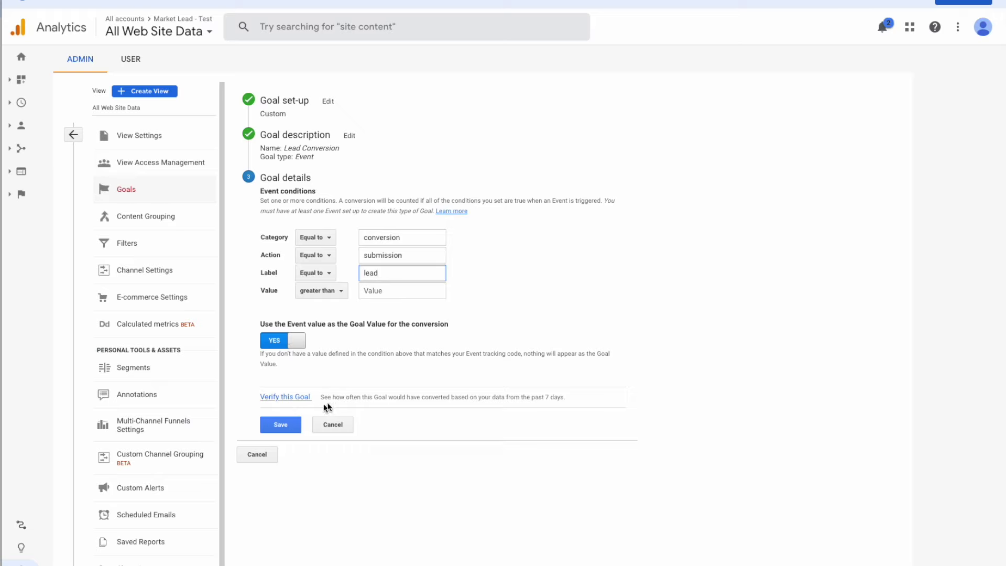
left_click(277, 398)
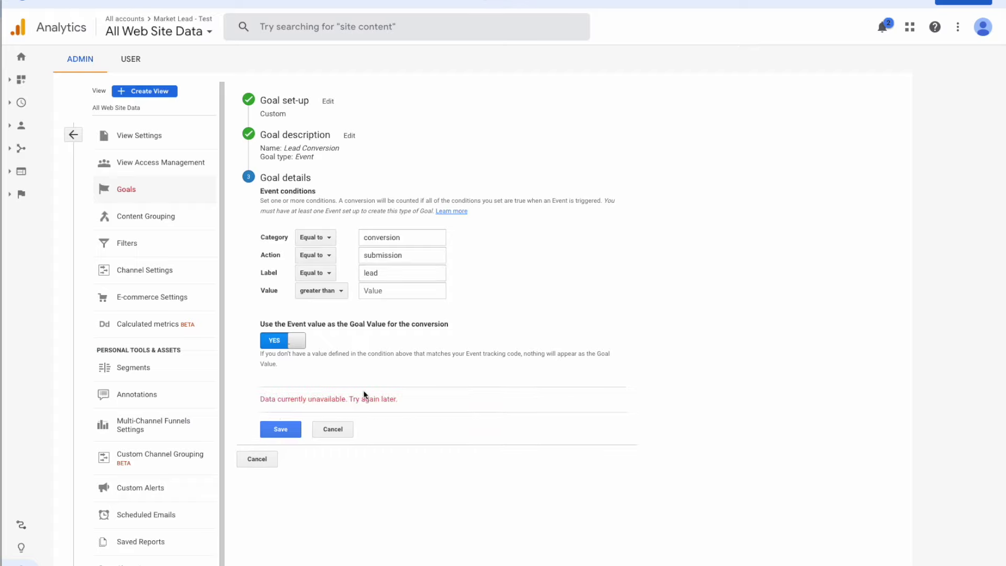
left_click(279, 432)
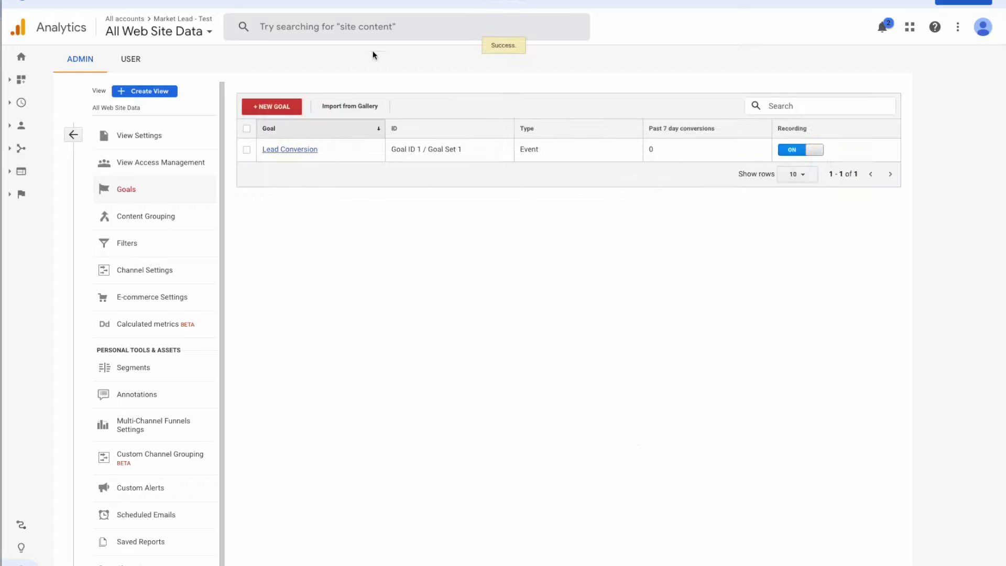
left_click(261, 110)
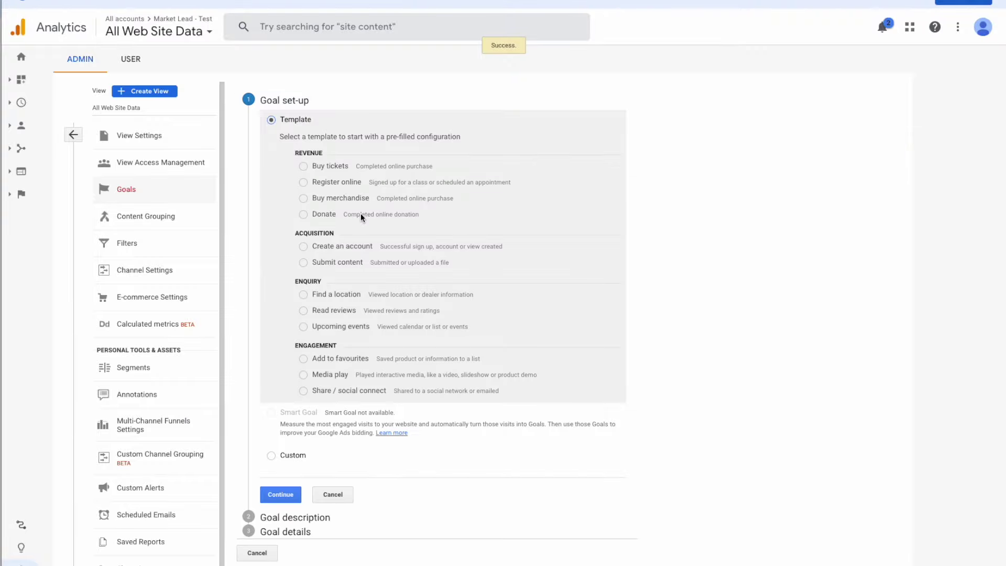
left_click(292, 454)
left_click(281, 495)
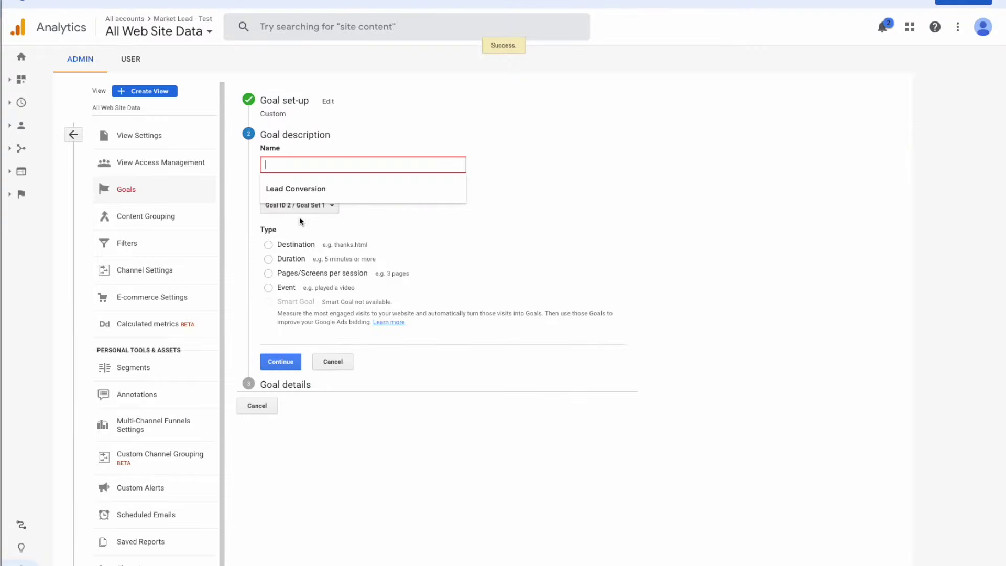
left_click(281, 244)
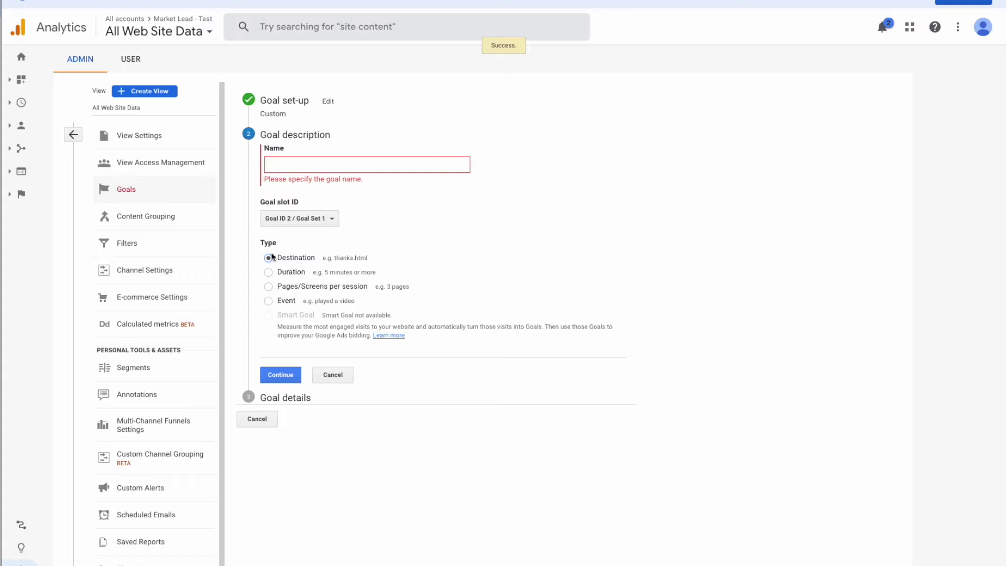
left_click(280, 165)
type("test")
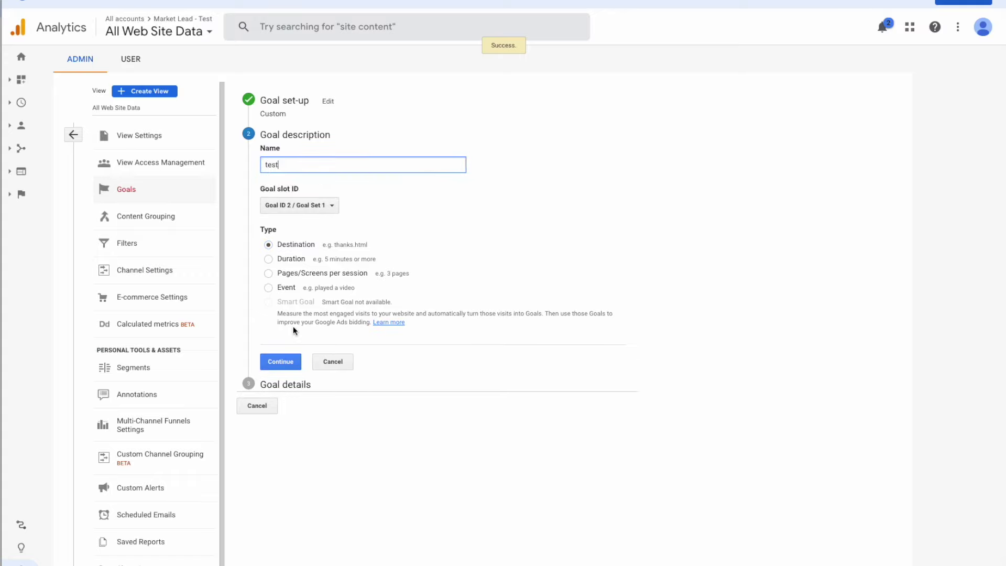
left_click(288, 362)
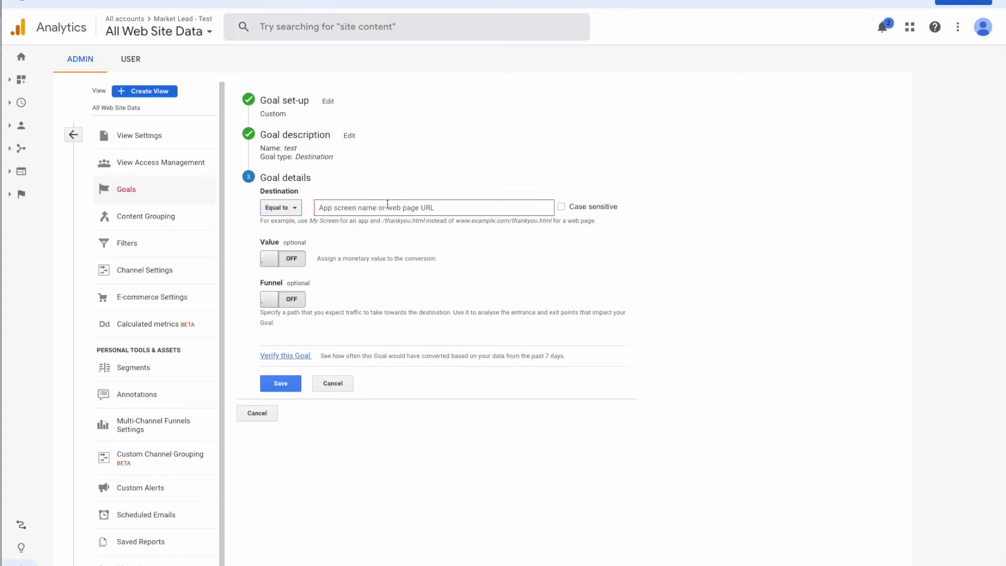
left_click(332, 383)
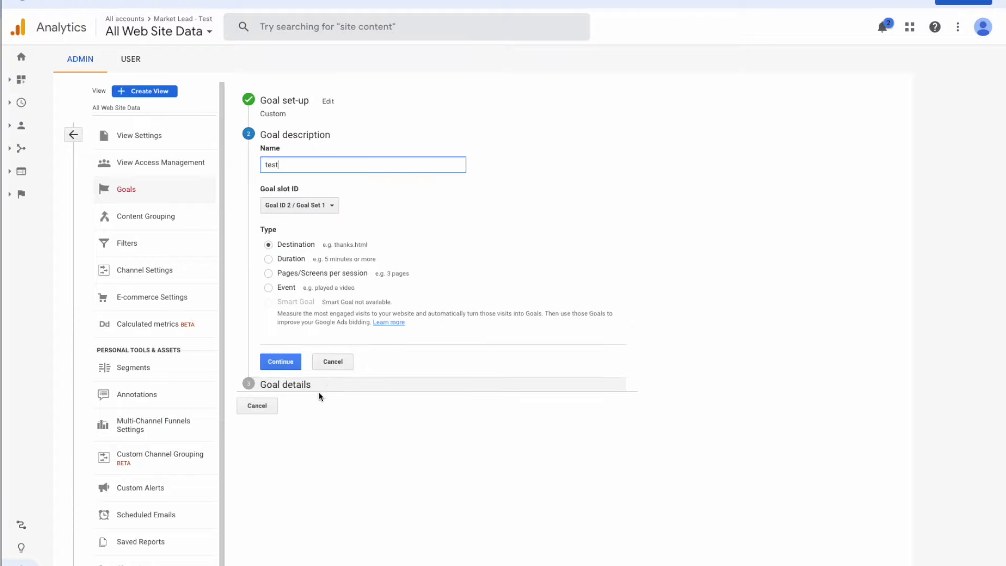
left_click(257, 406)
Step: Switch to Tag Manager, set the lead conversion tag to fire on the Page View - thankyoutest trigger and try to save
left_click(413, 319)
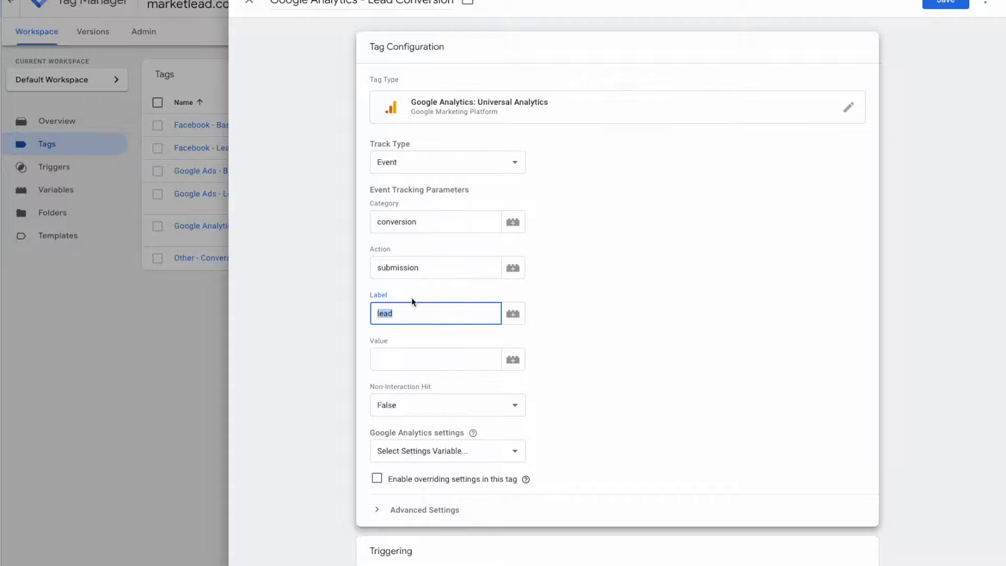
scroll(552, 473, "down", 2)
left_click(541, 516)
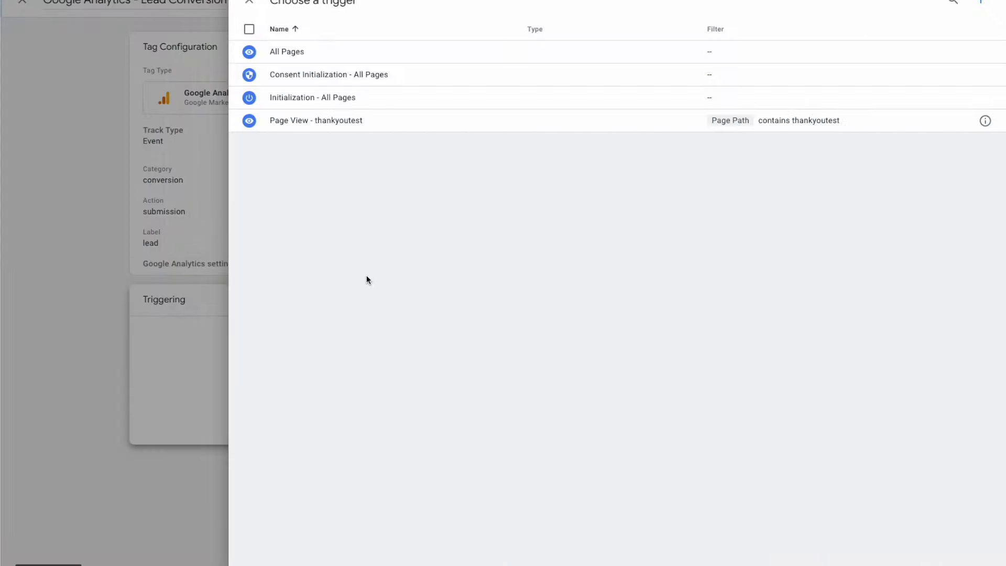
left_click(335, 120)
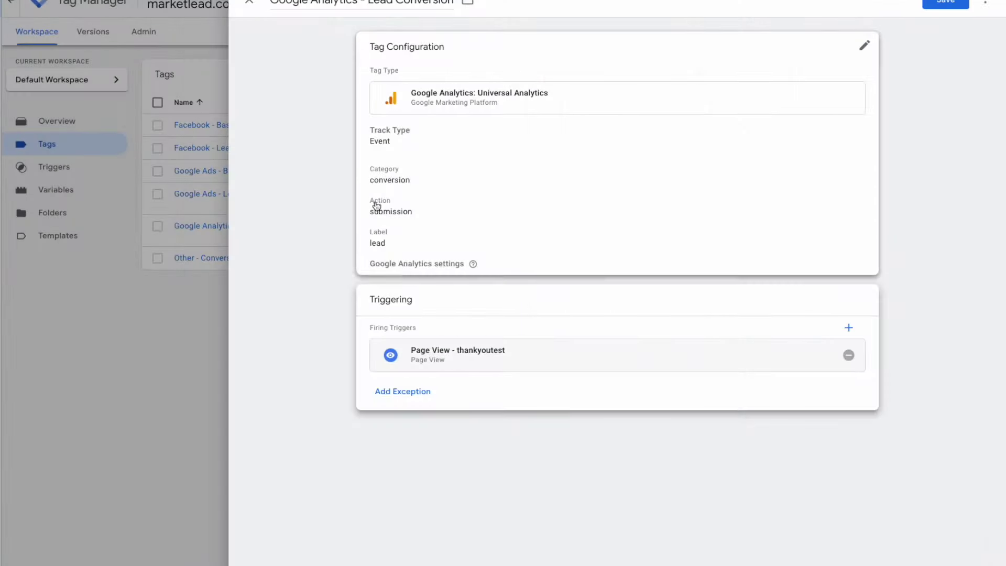
left_click(937, 4)
Step: Assign the existing Google Analytics settings variable to the lead conversion tag and save it
left_click(413, 100)
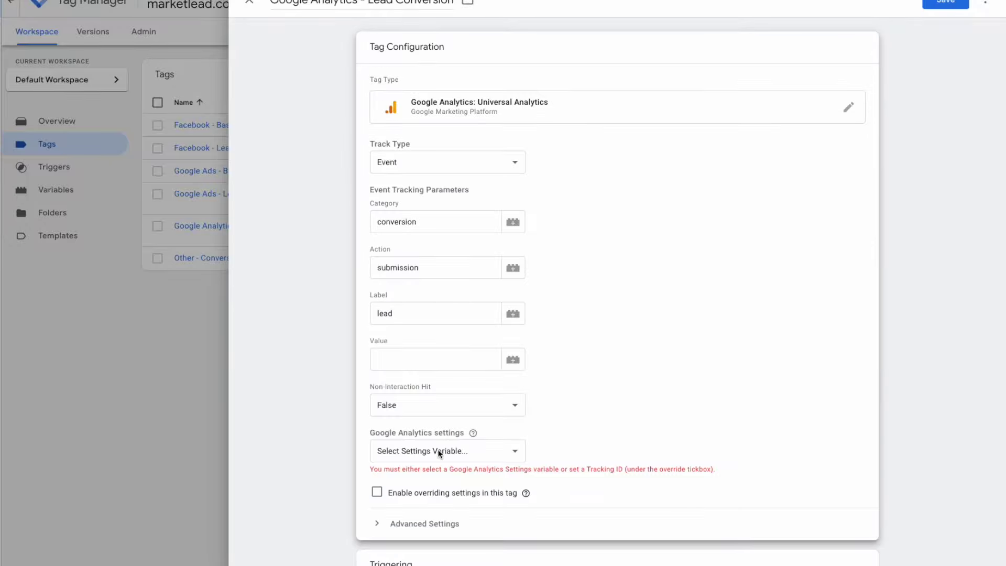
left_click(437, 451)
left_click(434, 463)
left_click(937, 2)
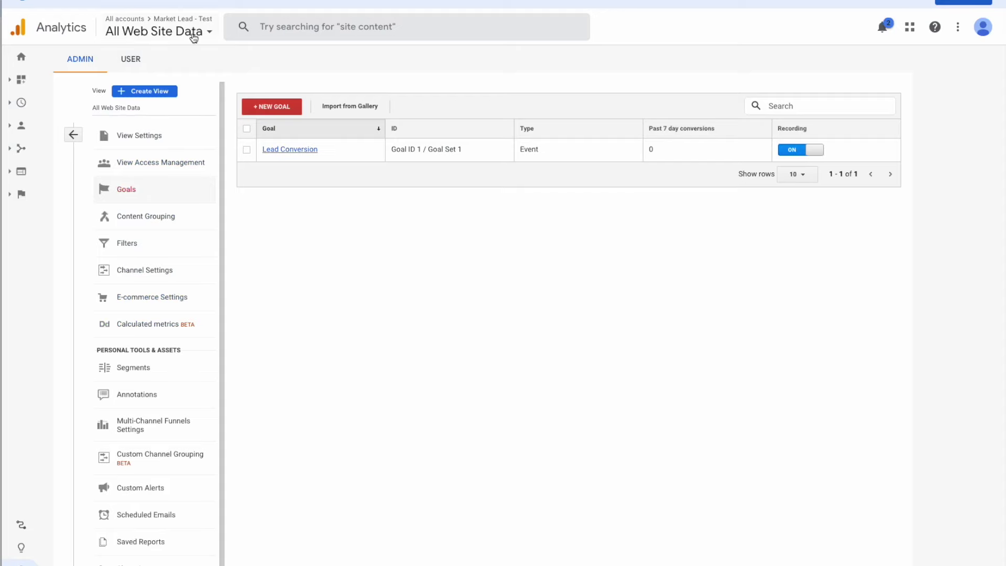
Step: Switch to the Market Lead - Test - GA4 property in Analytics and copy the measurement ID of the marketlead.com.au data stream
left_click(194, 36)
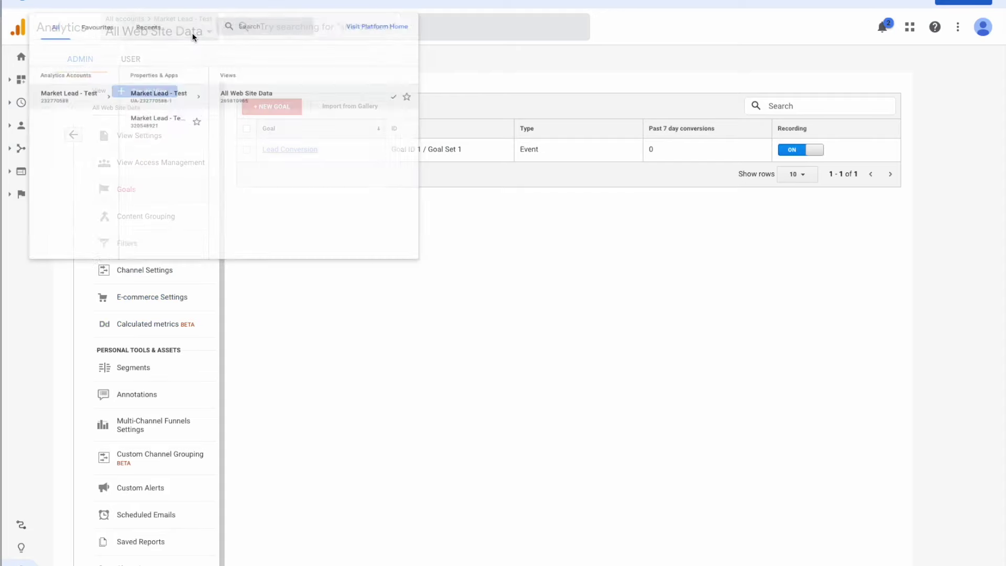
left_click(185, 159)
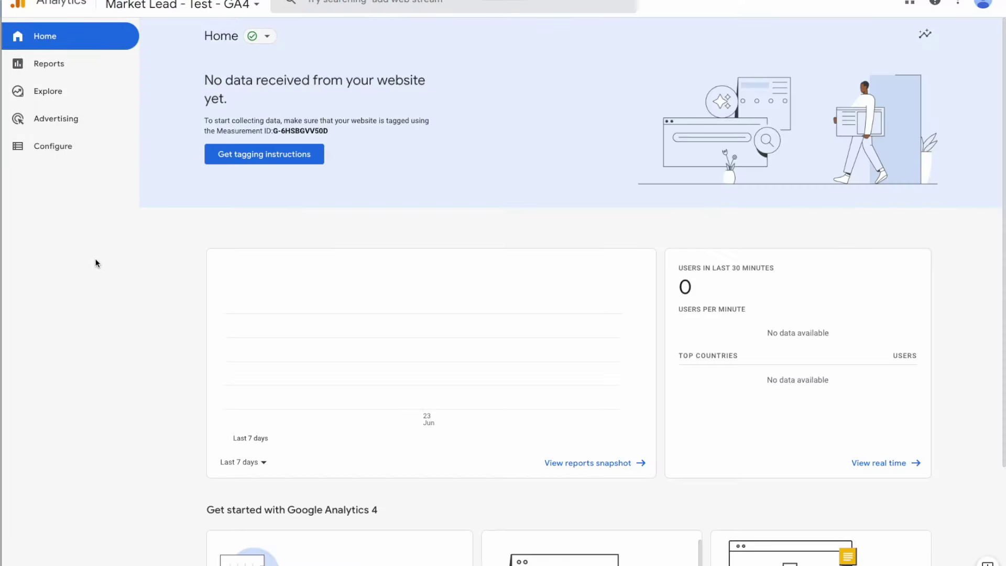
left_click(18, 555)
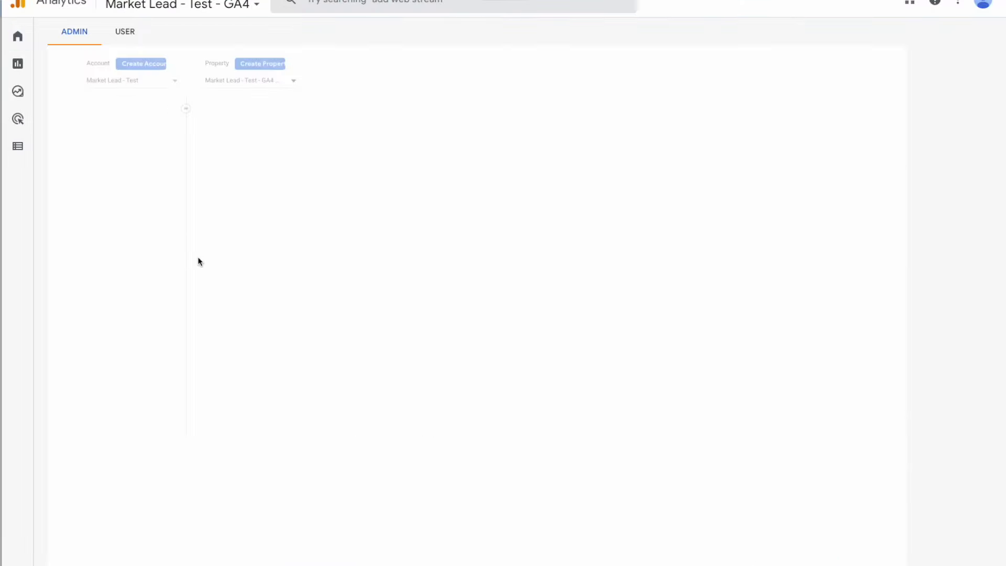
left_click(414, 189)
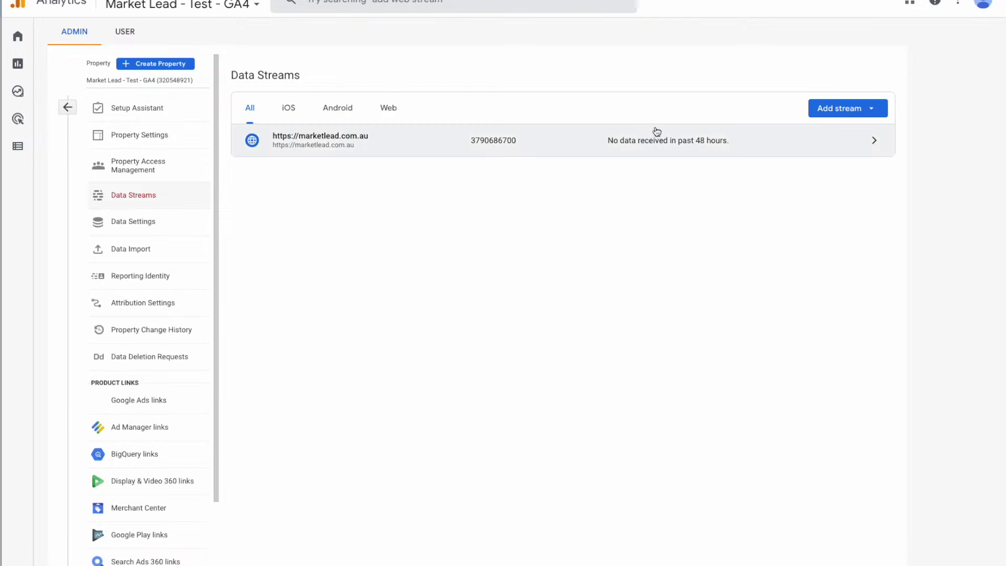
left_click(344, 149)
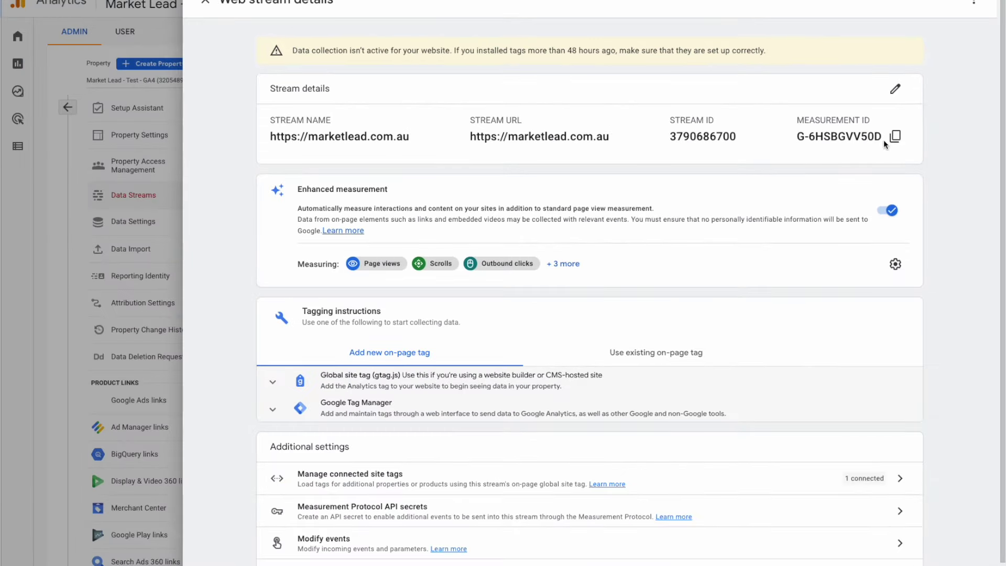
left_click(894, 136)
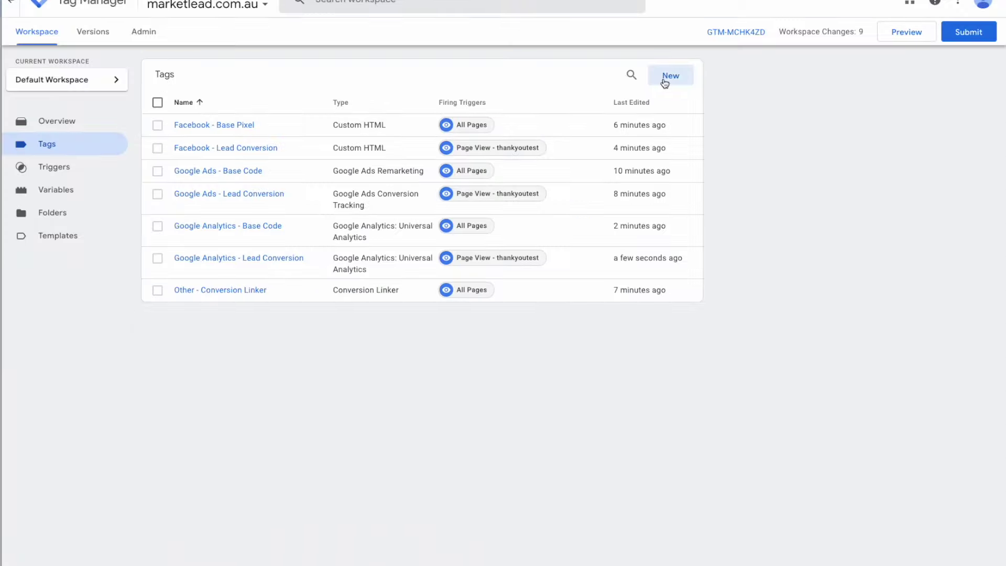
Step: Create another tag in Tag Manager and name it "Google Analytics 4 - Base Code"
left_click(666, 78)
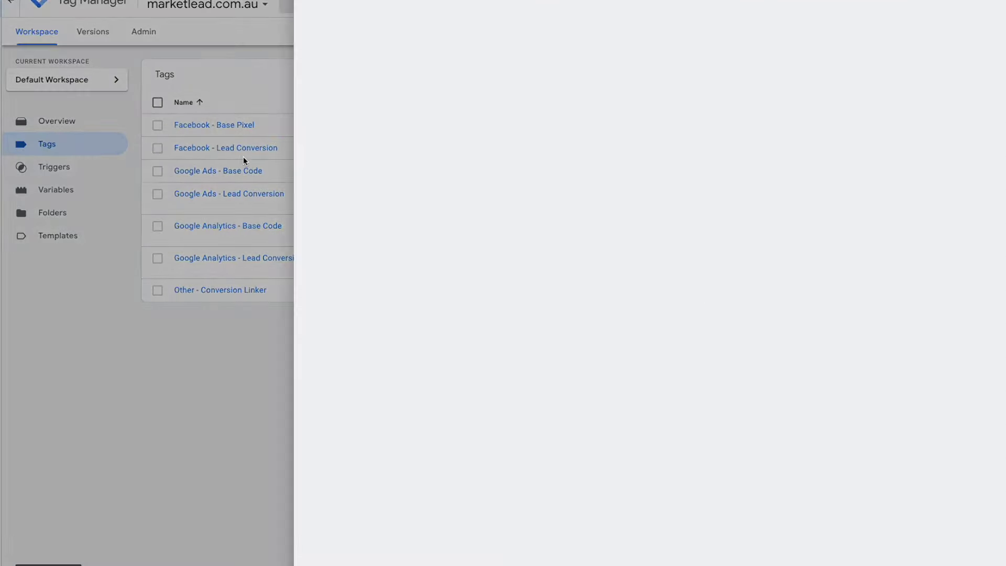
left_click(296, 2)
type("Google Analytics")
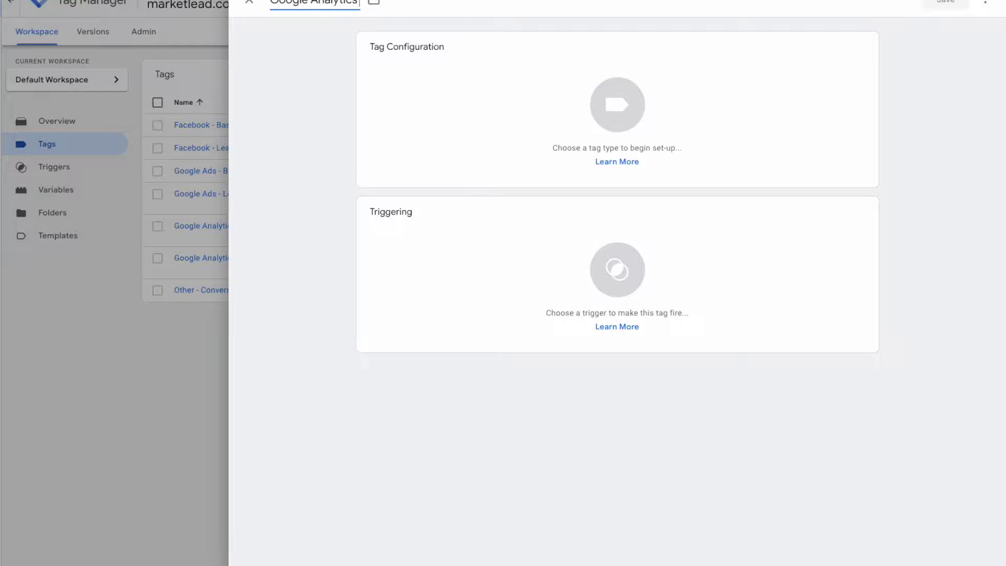
type(" 4 - Base Code")
left_click(379, 74)
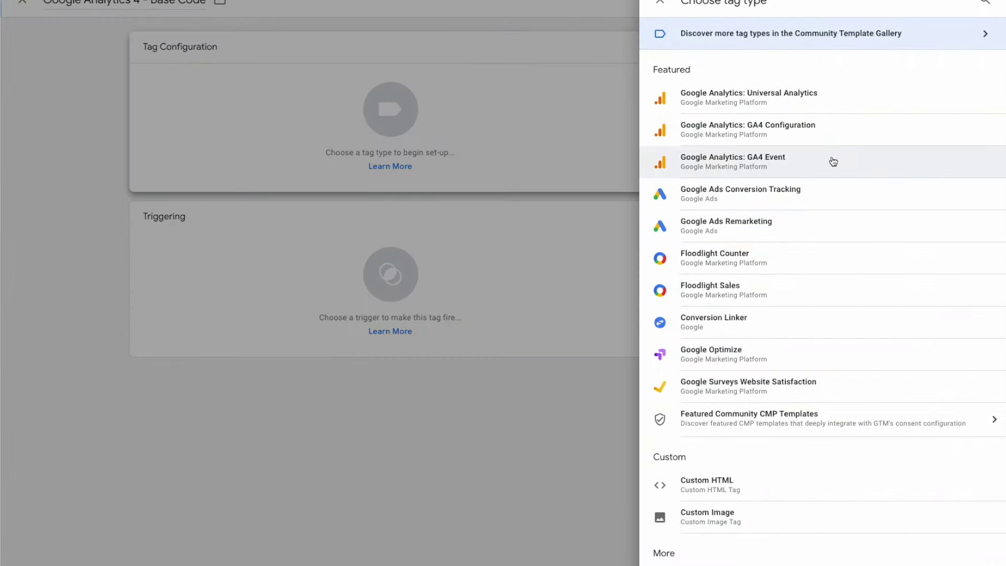
left_click(773, 160)
left_click(454, 162)
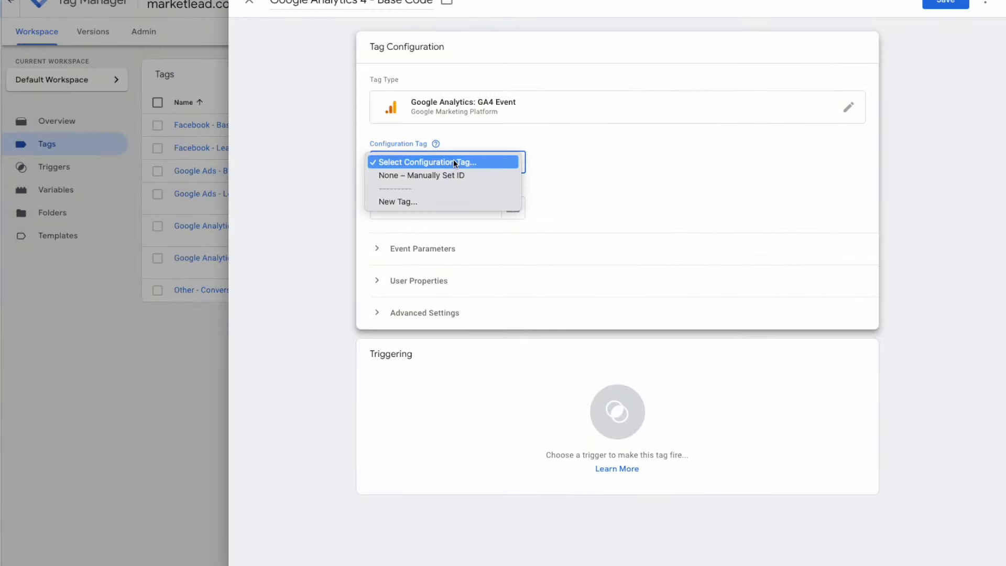
left_click(419, 198)
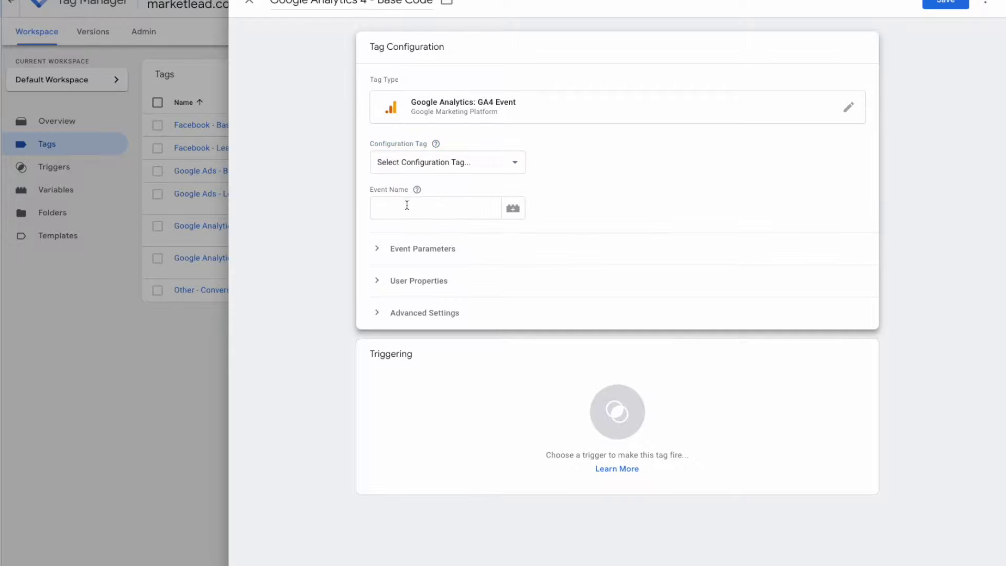
Step: Set the tag type to Google Analytics: GA4 Configuration, paste the copied measurement ID and check it against the Analytics data stream
left_click(420, 121)
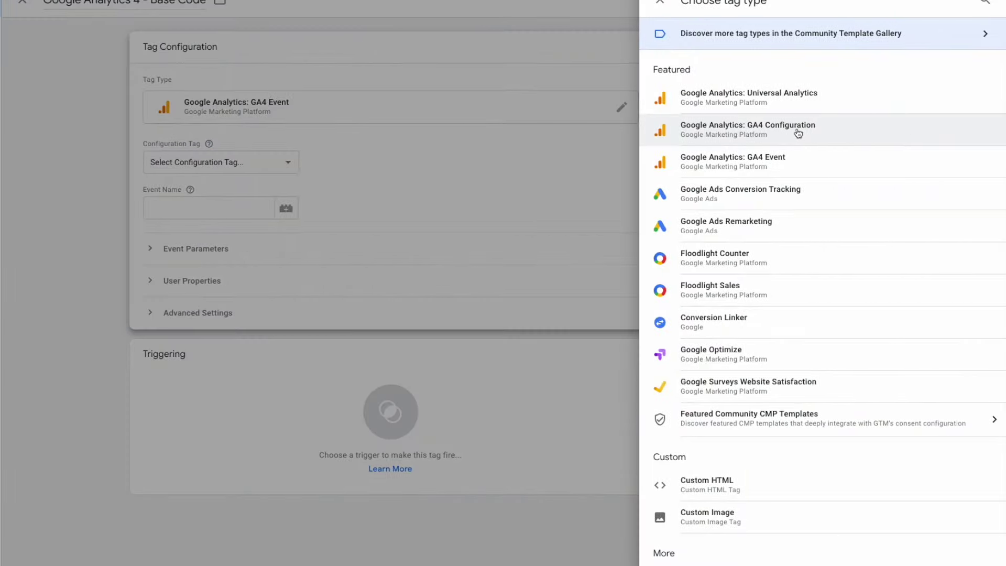
left_click(797, 132)
left_click(409, 164)
key("ctrl+v")
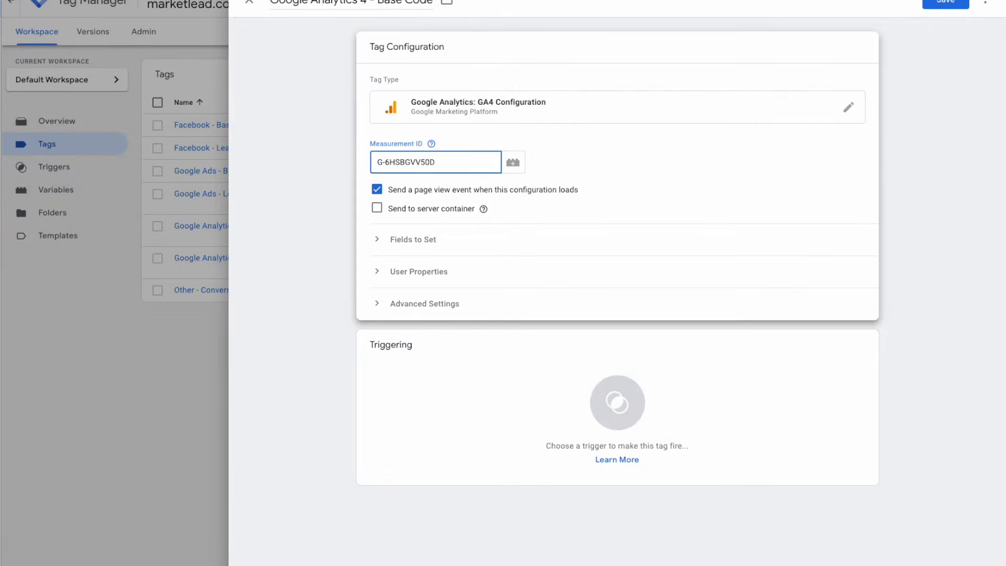
key("ctrl+Tab")
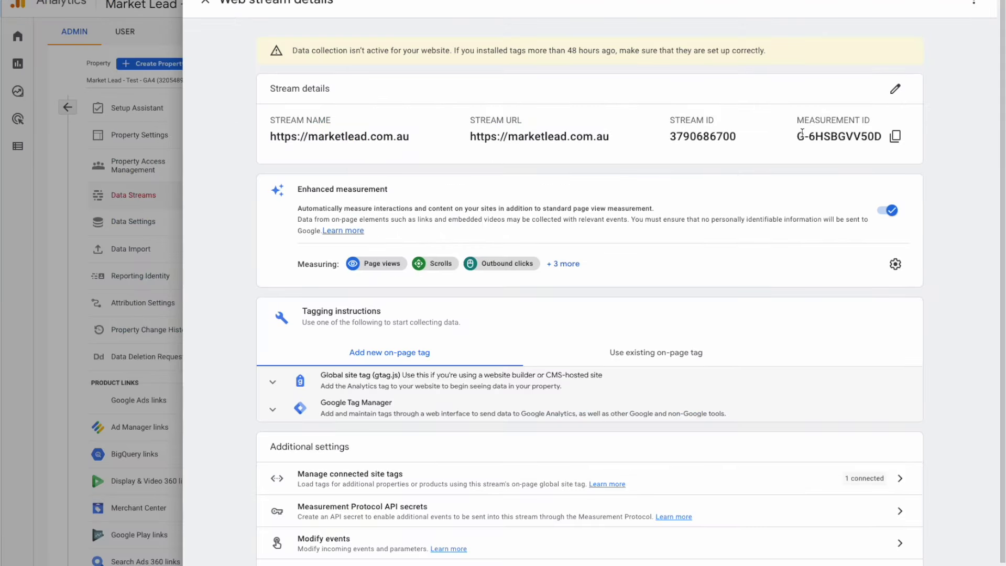
key("ctrl+Tab")
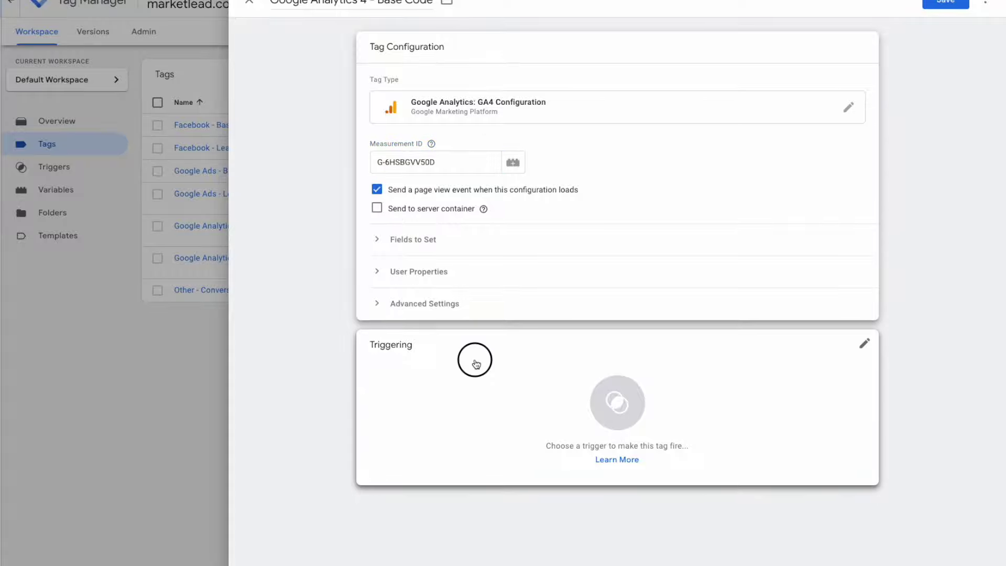
Step: Set the GA4 base code tag to fire on the All Pages trigger and save it
left_click(475, 363)
left_click(286, 50)
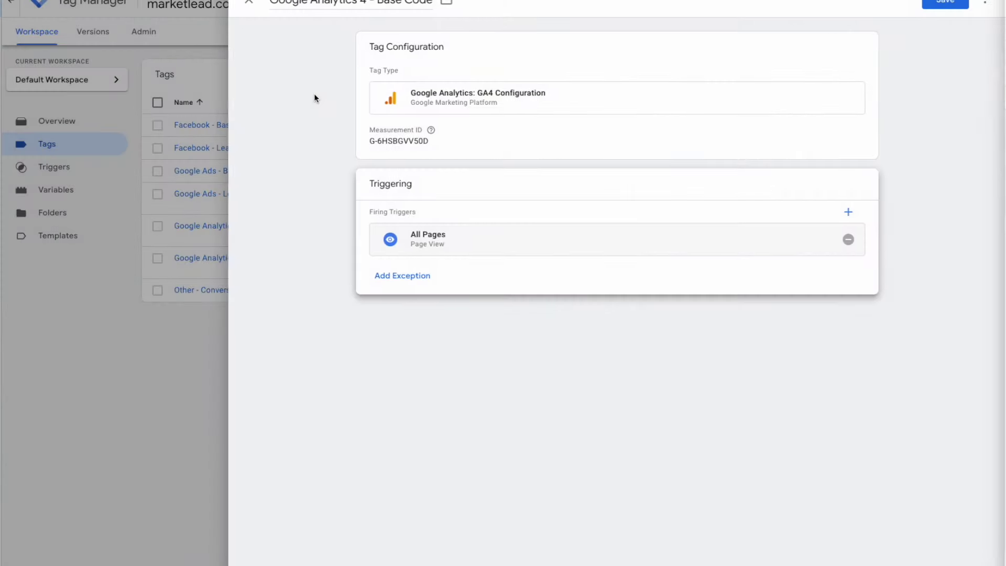
left_click(943, 7)
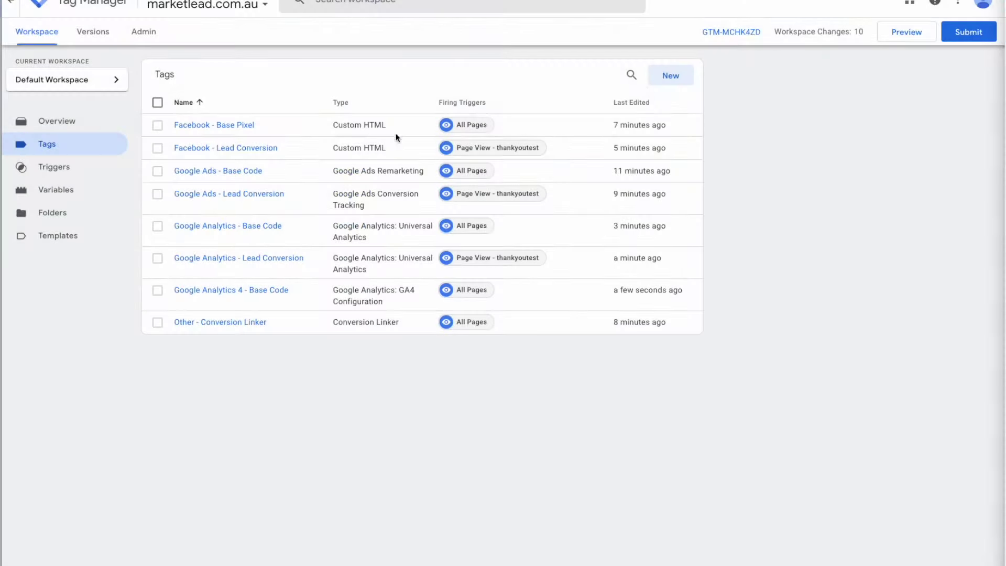
Step: Create another tag and name it "Google Analytics 4 - Lead Conversion"
left_click(670, 76)
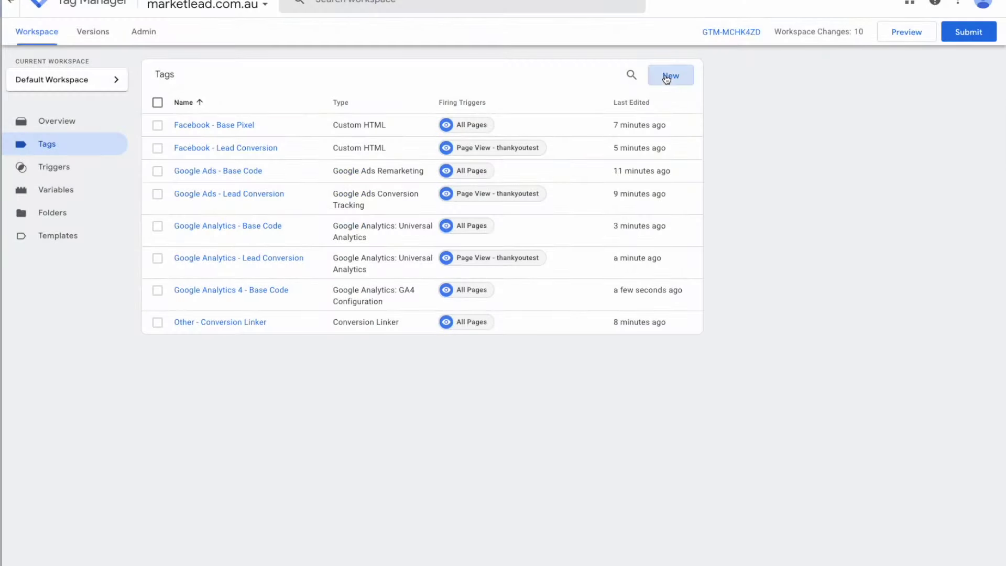
left_click(327, 4)
type("Goo")
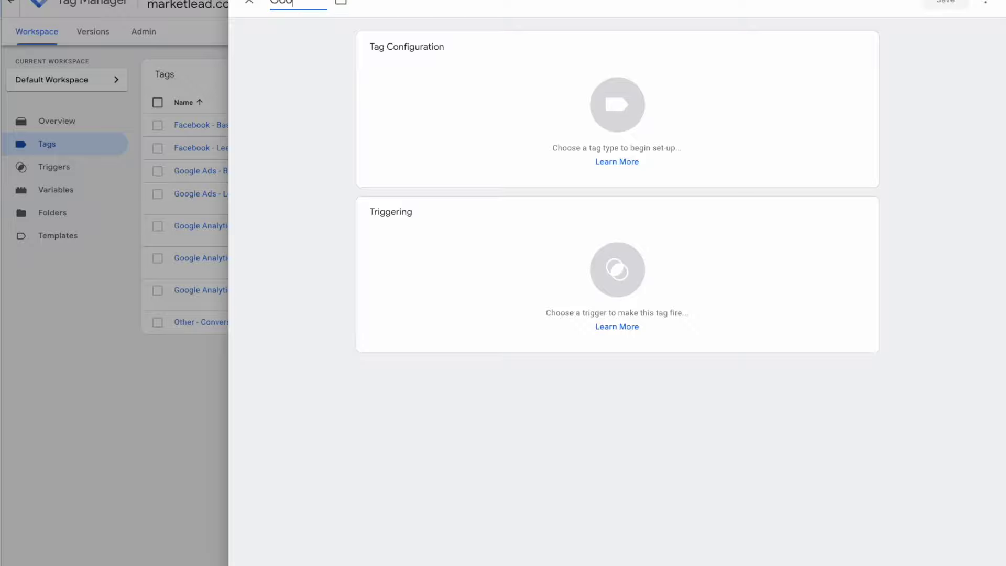
type("gle Analytics 4 - Lead Conversion")
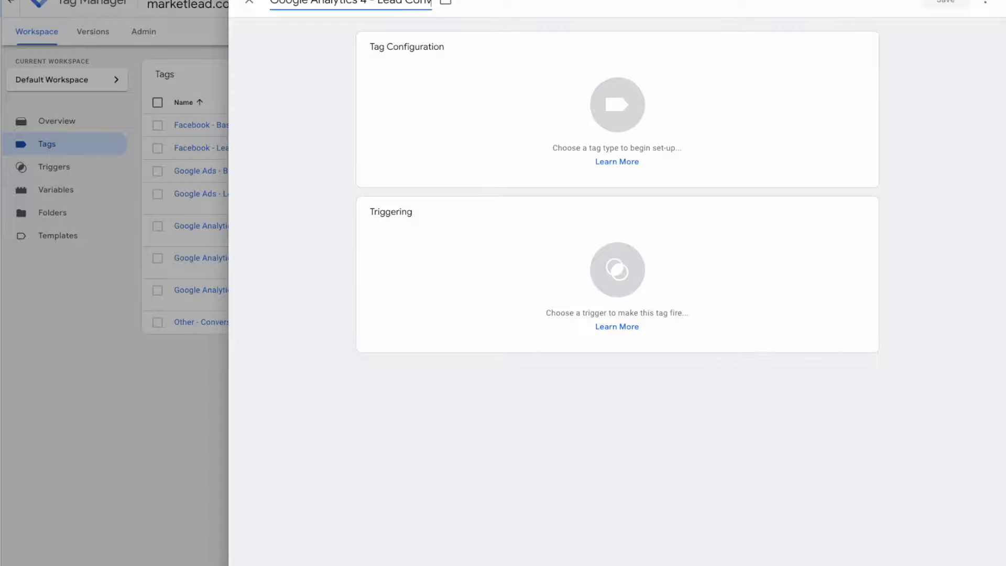
Step: Make it a Google Analytics: GA4 Event tag with configuration tag "Google Analytics 4 - Base Code" and event name "lead_conversion"
left_click(545, 105)
left_click(781, 166)
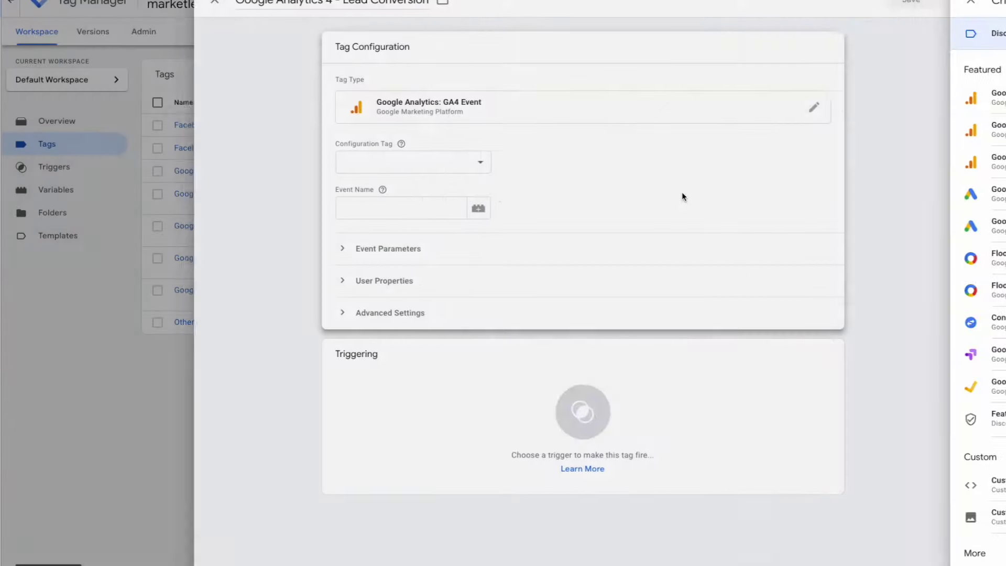
left_click(467, 169)
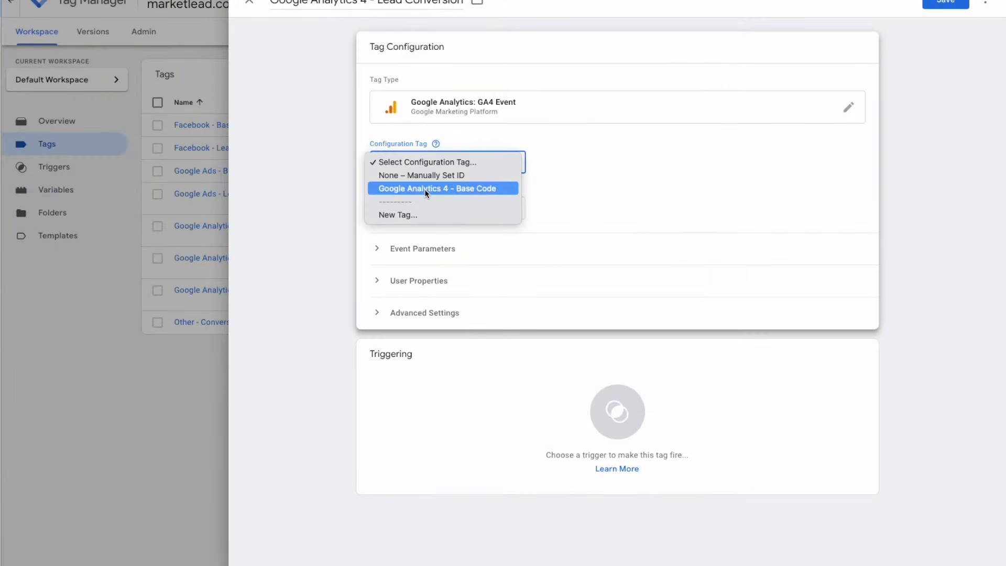
left_click(427, 188)
left_click(400, 211)
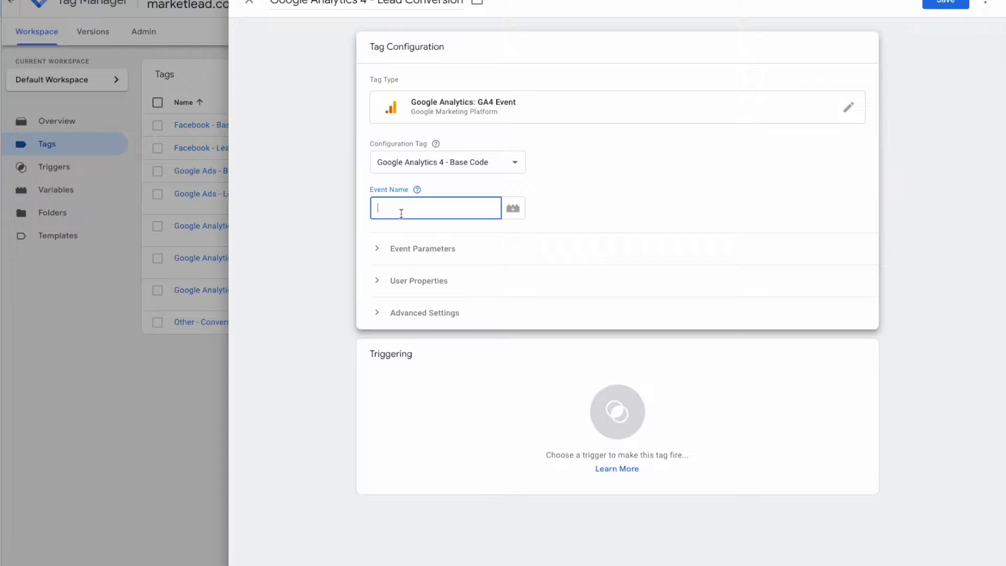
Step: Set the GA4 lead conversion tag to fire on the Page View - thankyoutest trigger and save it
left_click(579, 417)
left_click(579, 120)
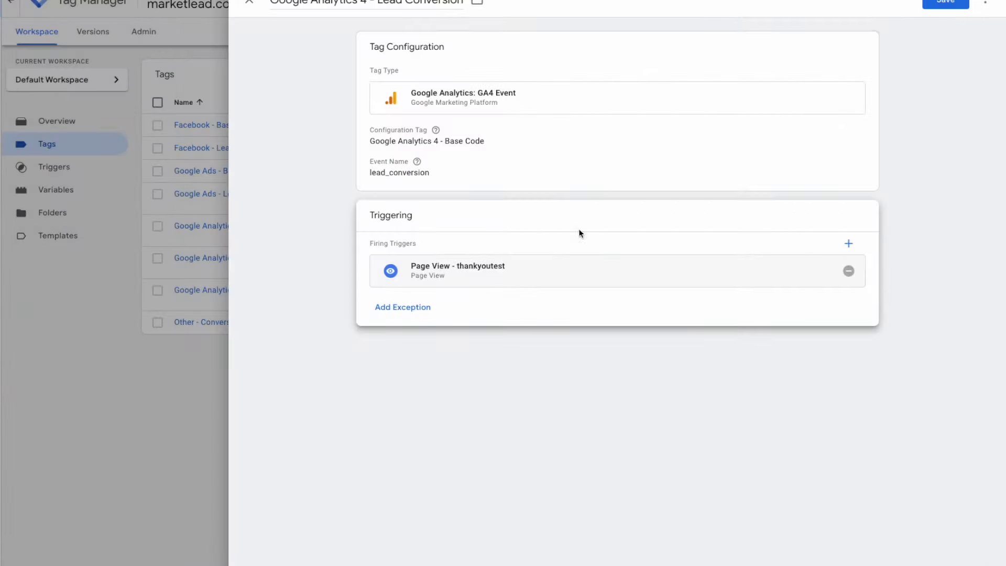
left_click(956, 2)
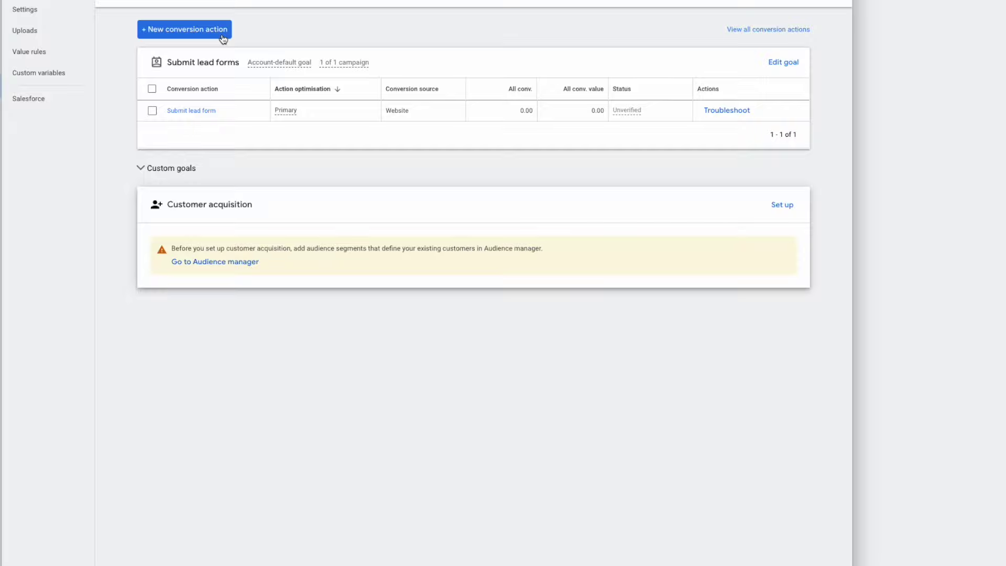
Step: Start a new phone calls conversion action in Google Ads that tracks calls to a phone number on the website
left_click(193, 34)
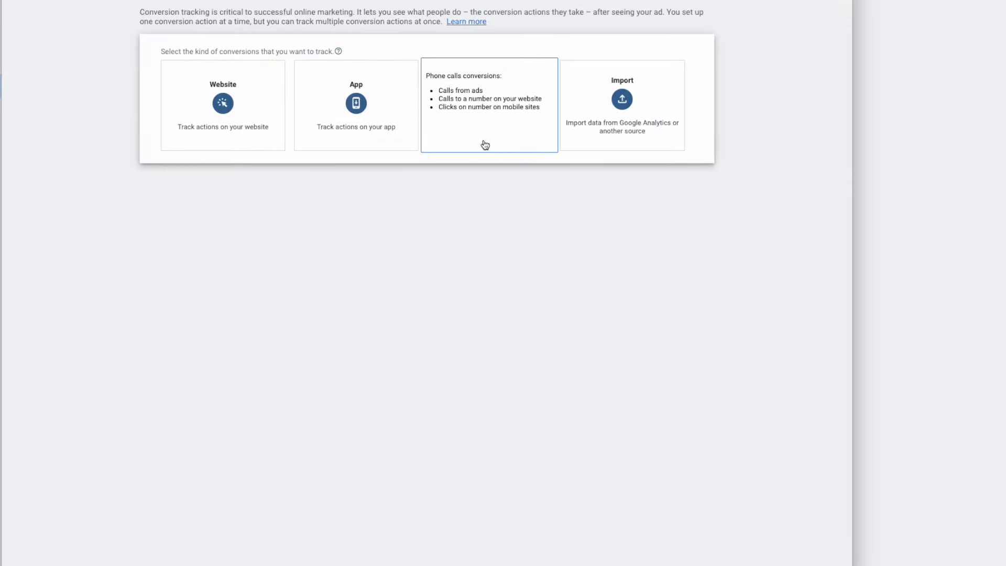
left_click(489, 107)
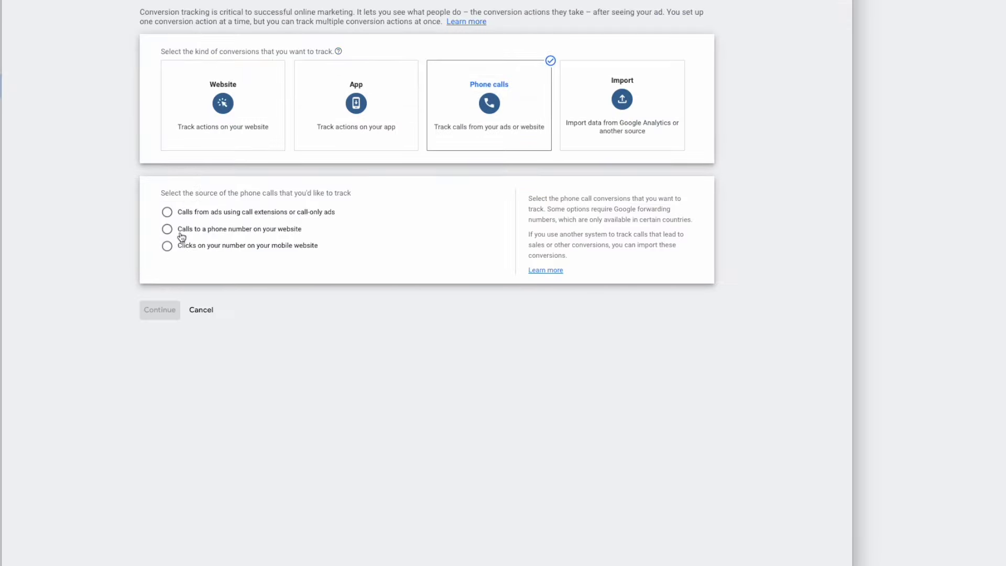
left_click_drag(179, 234, 299, 224)
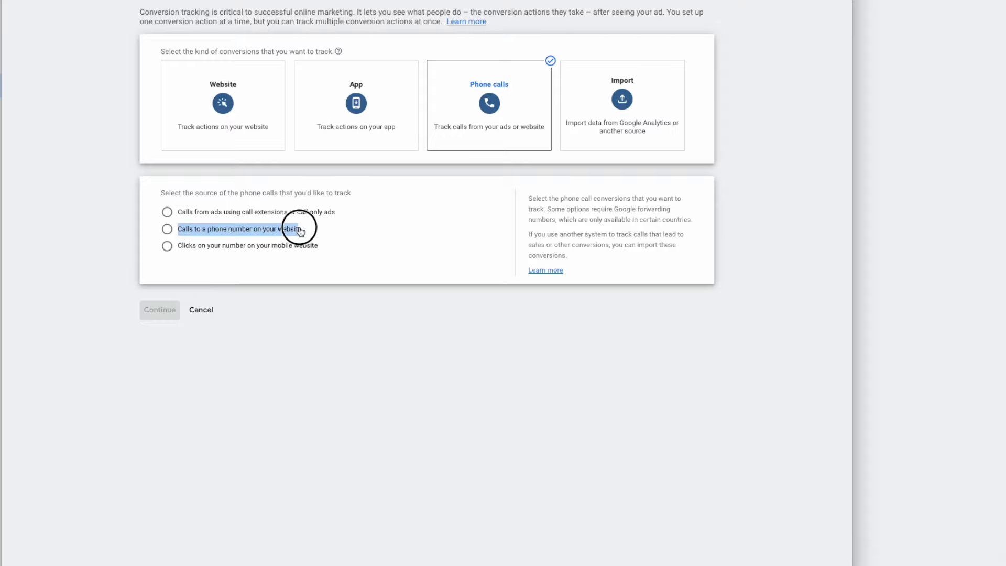
left_click(167, 230)
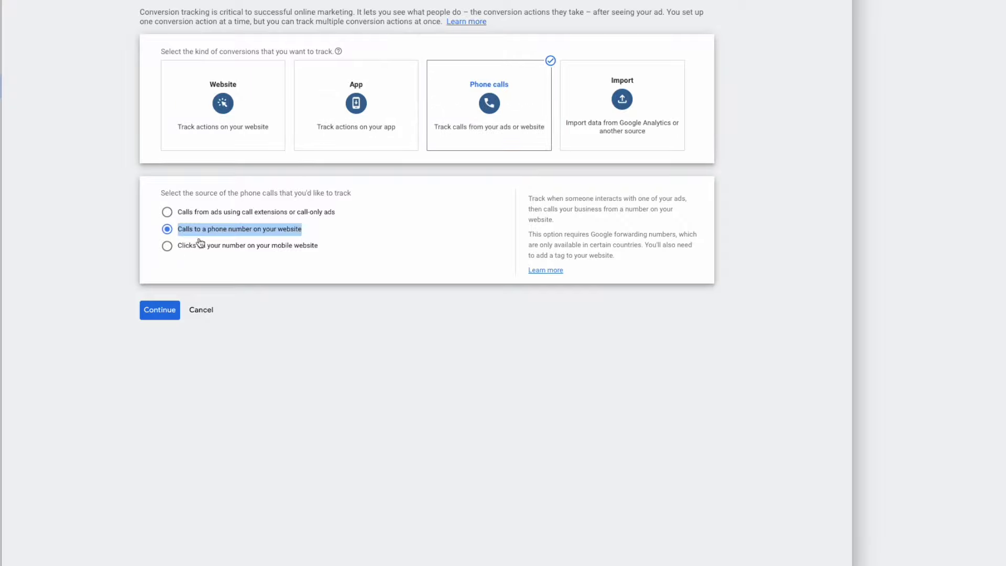
left_click(162, 310)
Step: Name the conversion "Dynamic Phone Tracking -" followed by the business phone number, and copy that number from the name
left_click(304, 115)
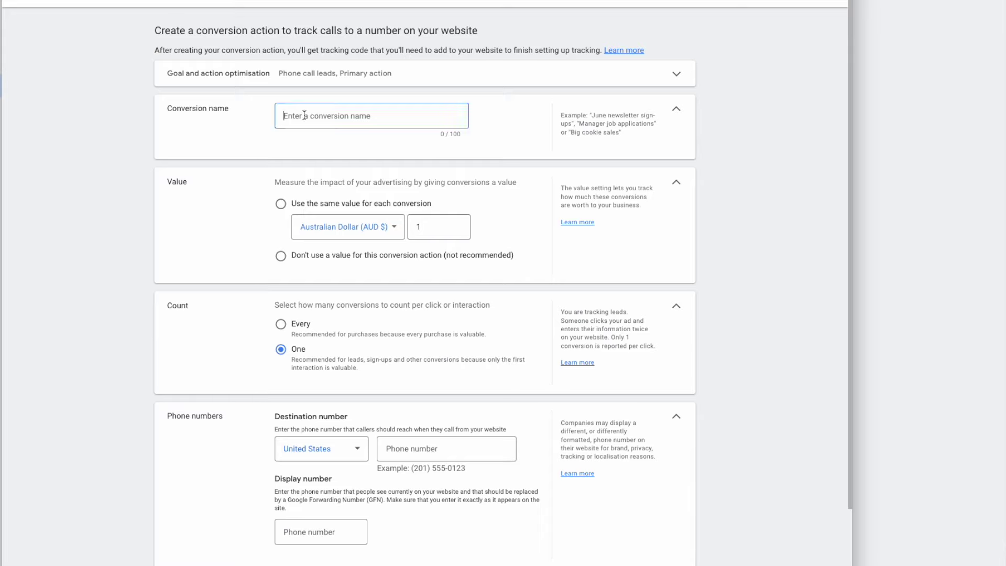
type("Dynamic Phone Tracking")
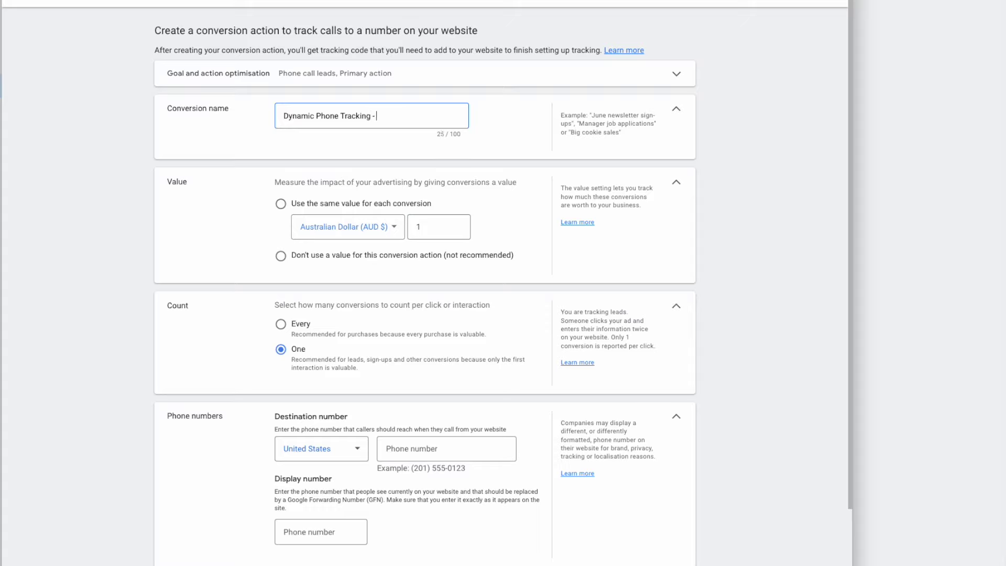
type(" - 919 555 5555")
left_click(376, 116, "shift")
key("ctrl+c")
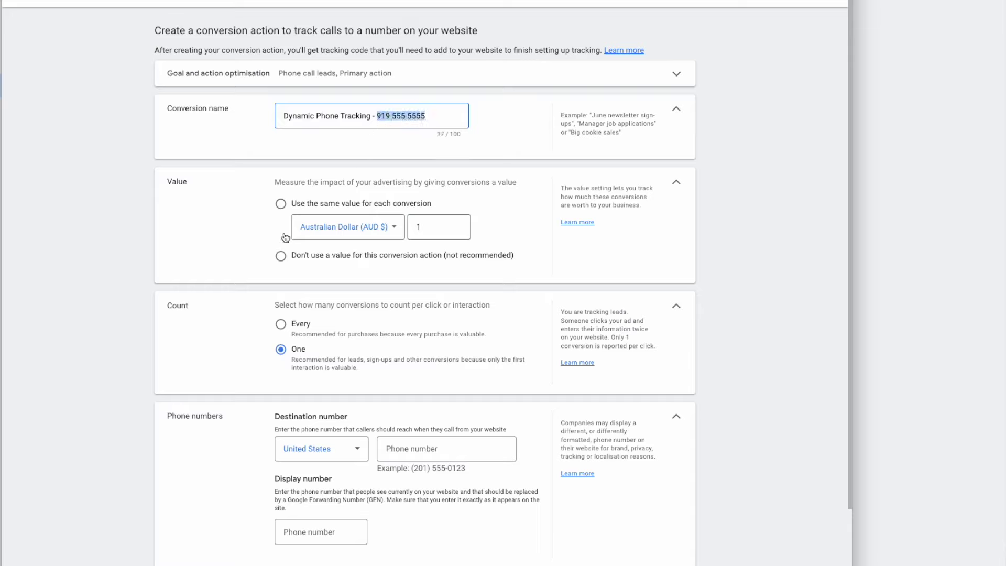
Step: Choose not to use a value for the conversion action and paste the phone number as both destination and display number
left_click(281, 255)
scroll(306, 343, "down", 2)
left_click(447, 356)
key("ctrl+v")
left_click(345, 446)
key("ctrl+v")
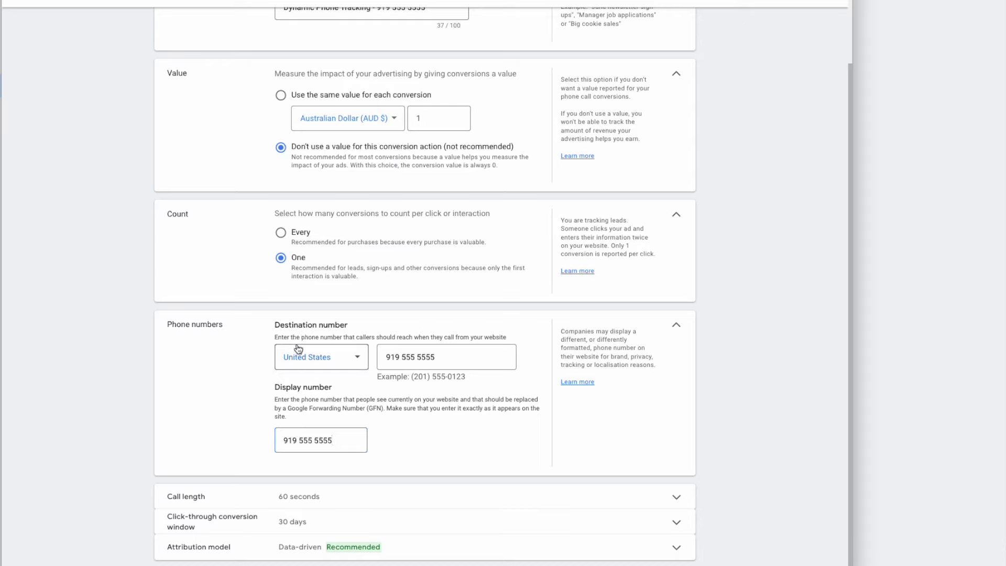
Step: Examine the formatting of the destination and display phone numbers, including the area code and digits
left_click_drag(399, 356, 385, 357)
scroll(288, 399, "down", 1)
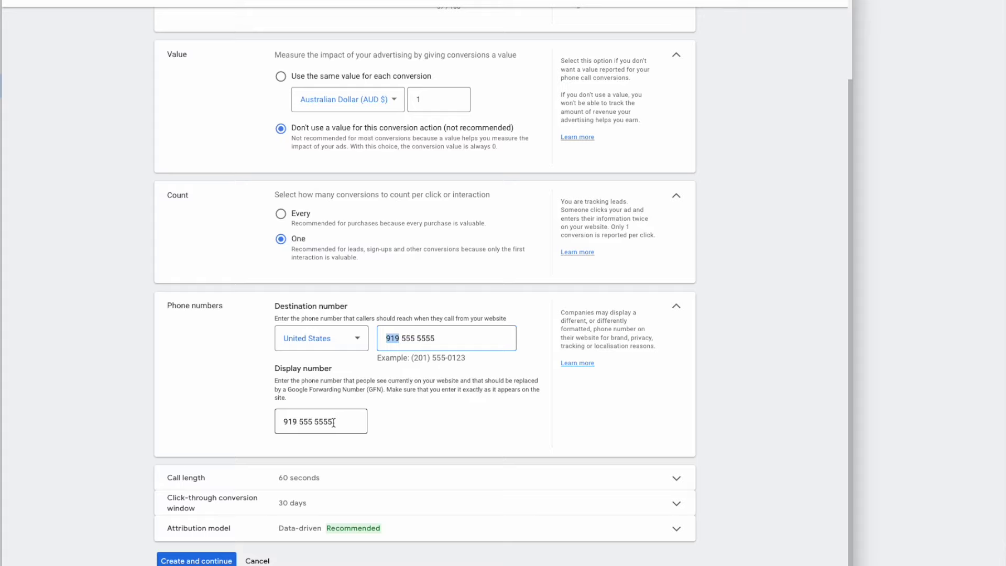
left_click(280, 395)
double_click(391, 338)
left_click_drag(459, 341, 359, 336)
left_click_drag(332, 421, 275, 424)
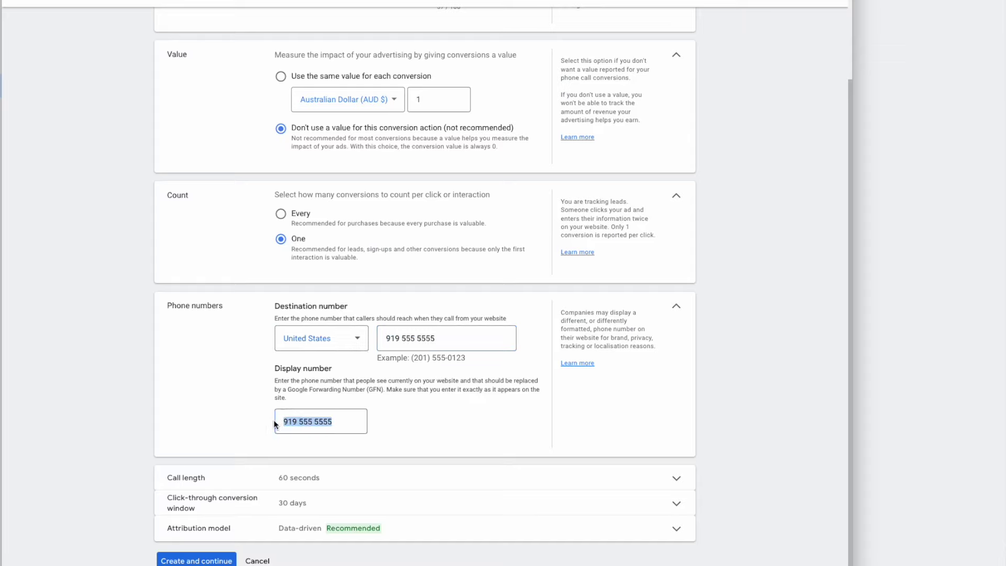
double_click(390, 340)
double_click(425, 339)
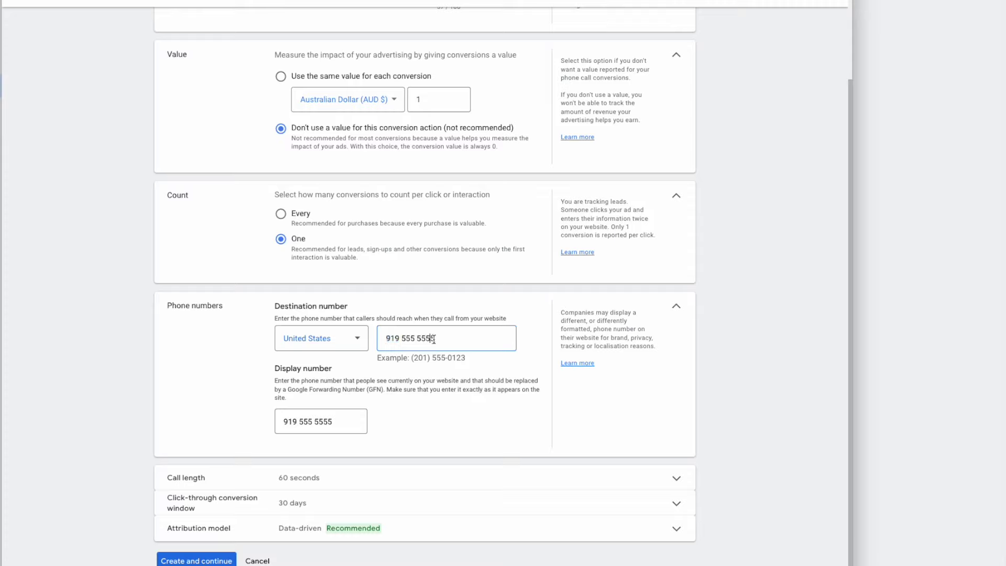
left_click_drag(425, 338, 433, 339)
Step: Expand the minimum call length setting, then create the phone call conversion action and continue
left_click(318, 478)
scroll(318, 477, "down", 1)
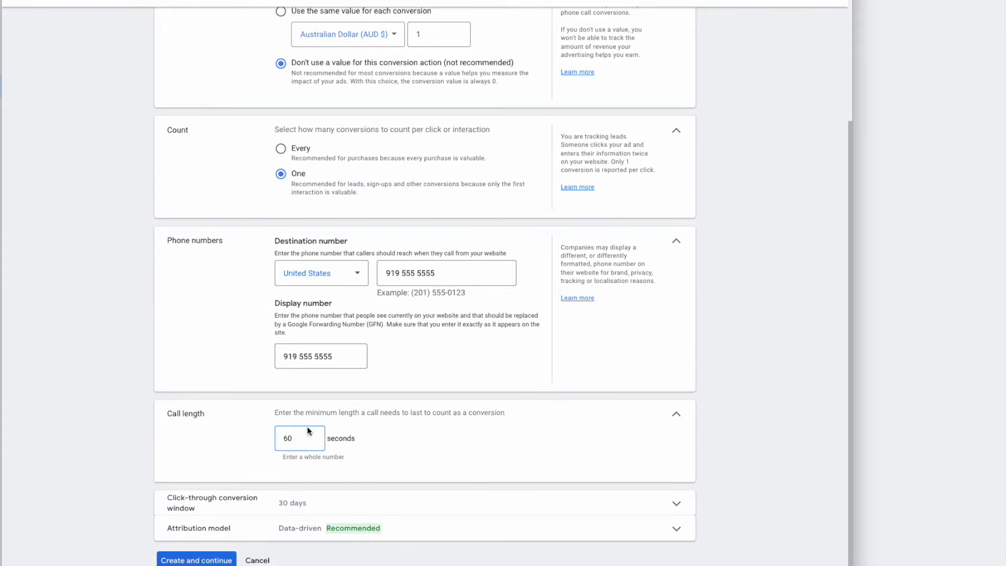
left_click(202, 557)
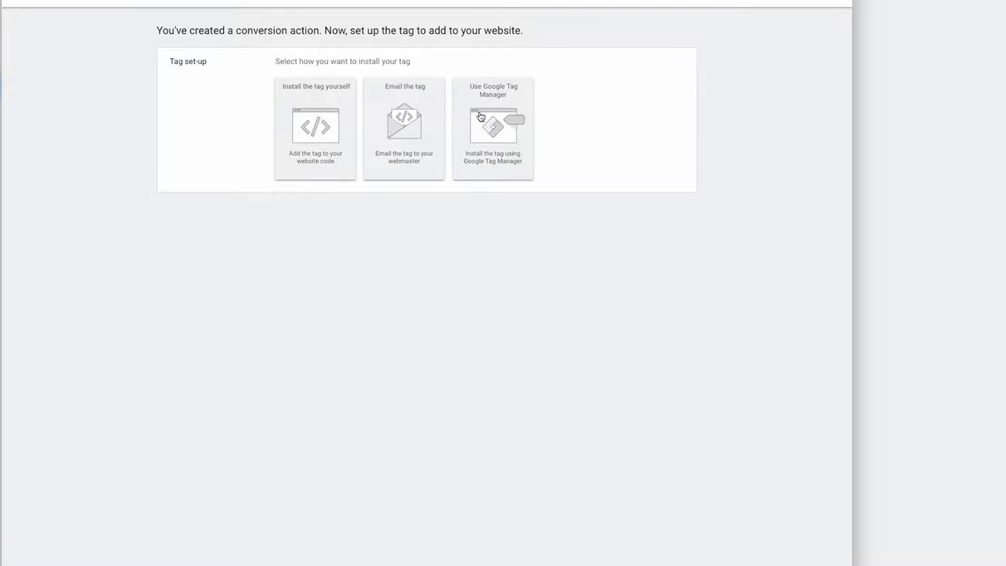
Step: Choose to install the tag yourself, with the global site tag already installed through another conversion action in this Google Ads account
left_click(494, 116)
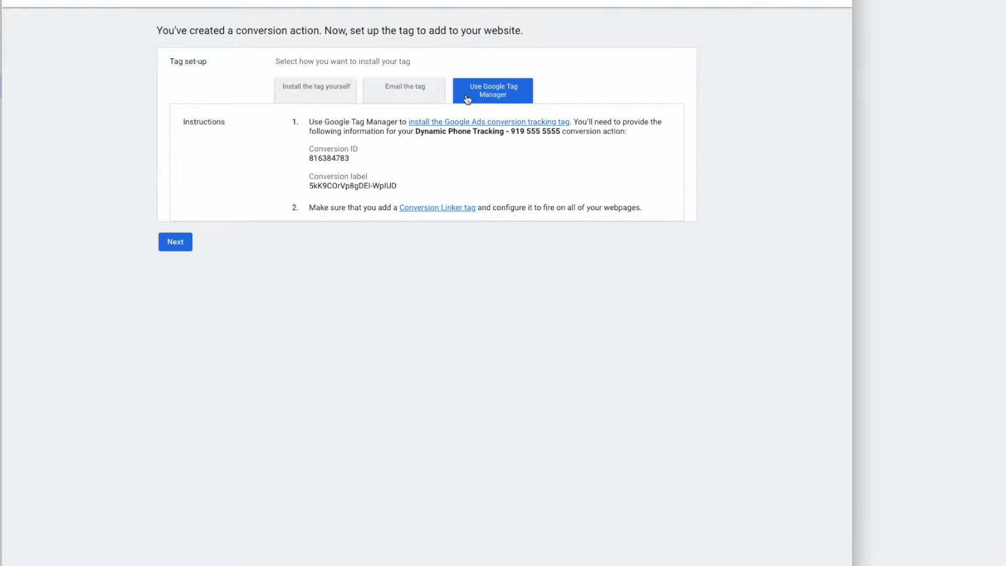
left_click(326, 99)
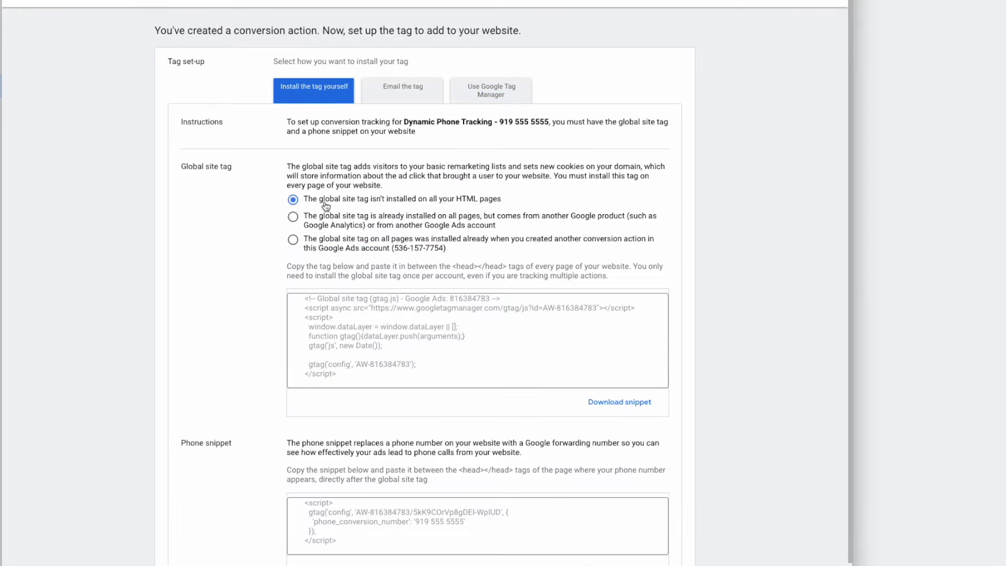
left_click(293, 216)
left_click(295, 240)
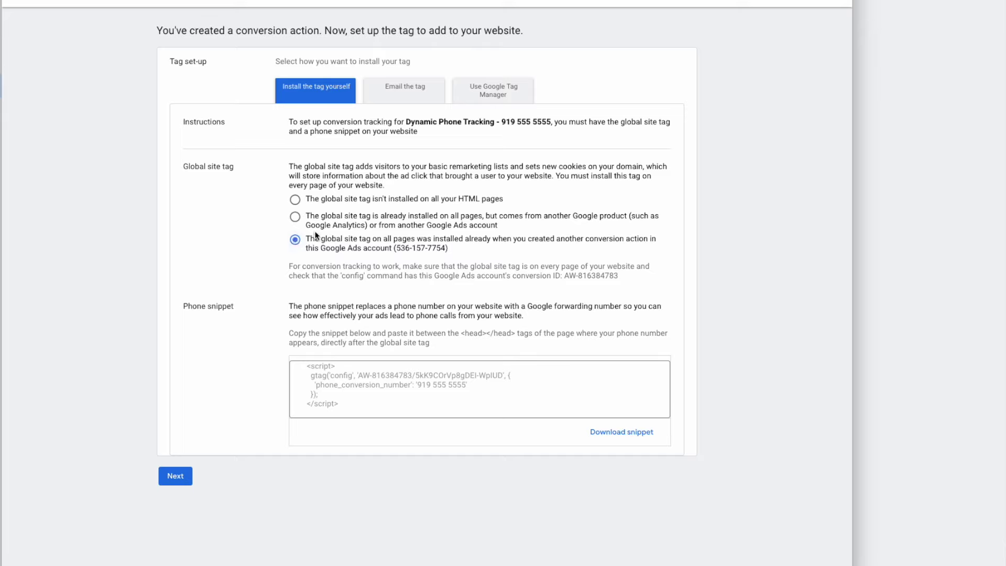
left_click_drag(473, 254, 292, 241)
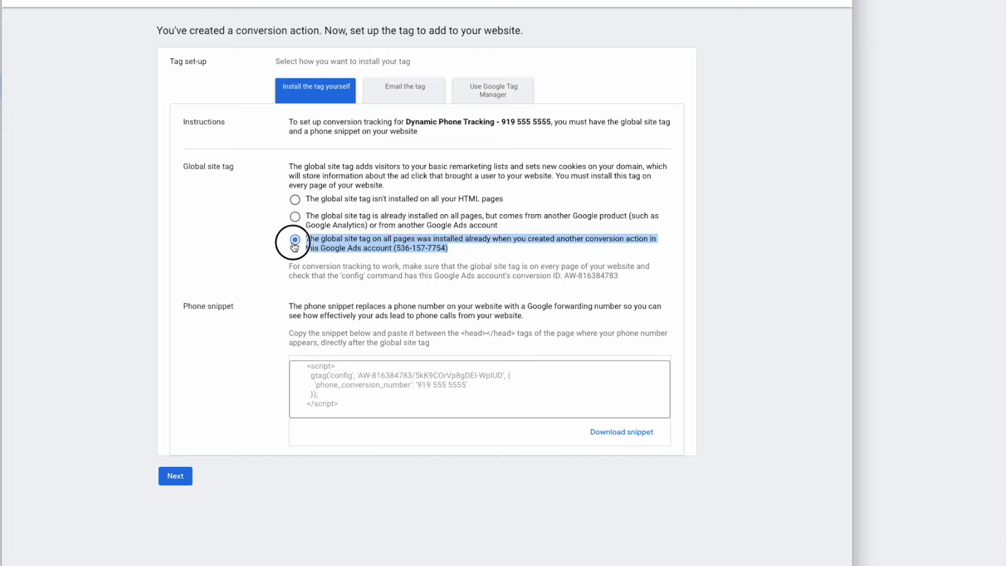
Step: Copy the phone snippet script of the dynamic phone tracking conversion
left_click(360, 404)
key("ctrl+c")
left_click(330, 385)
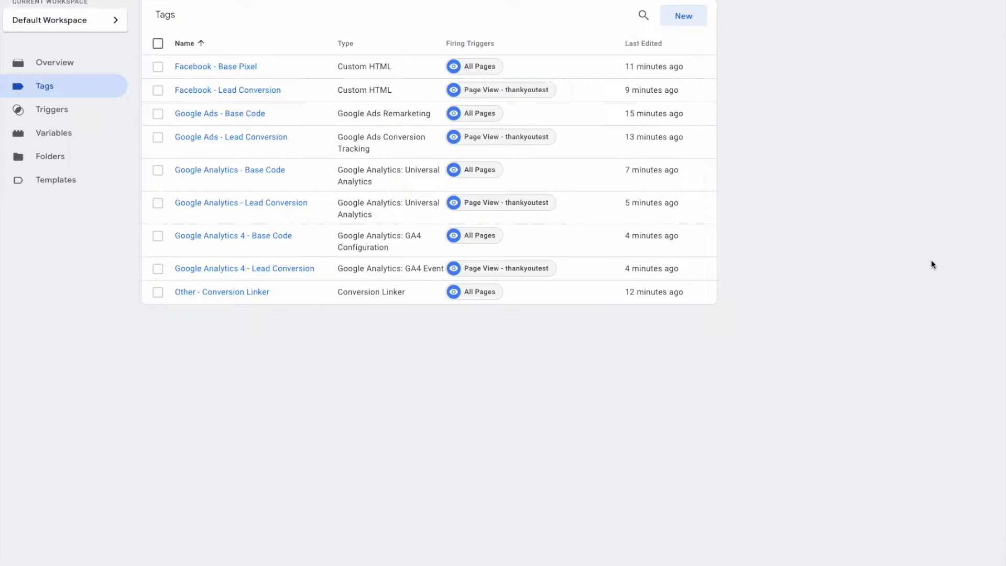
Step: Start a new Custom HTML tag in Google Tag Manager and paste the copied phone snippet script as its HTML
left_click(682, 17)
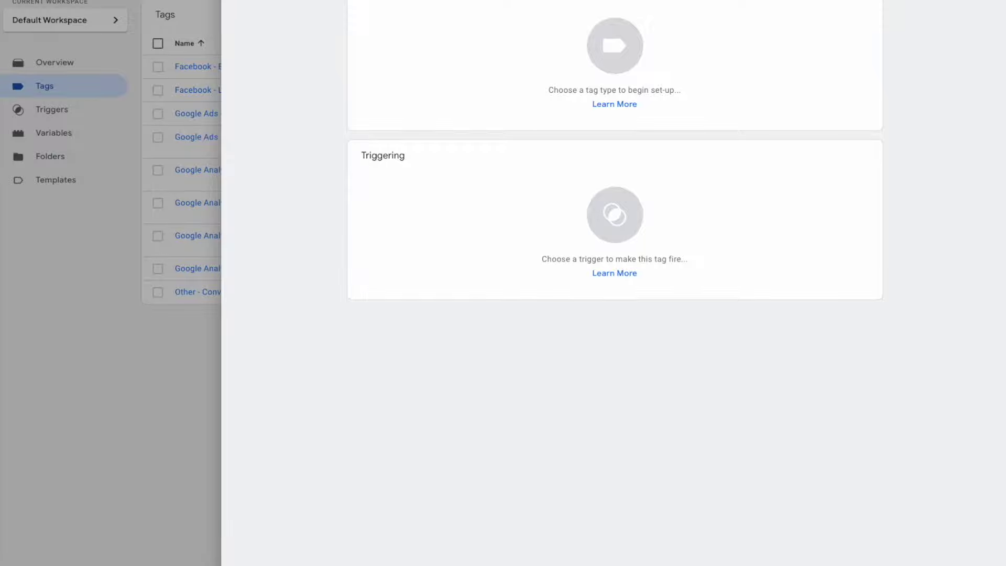
scroll(512, 17, "up", 1)
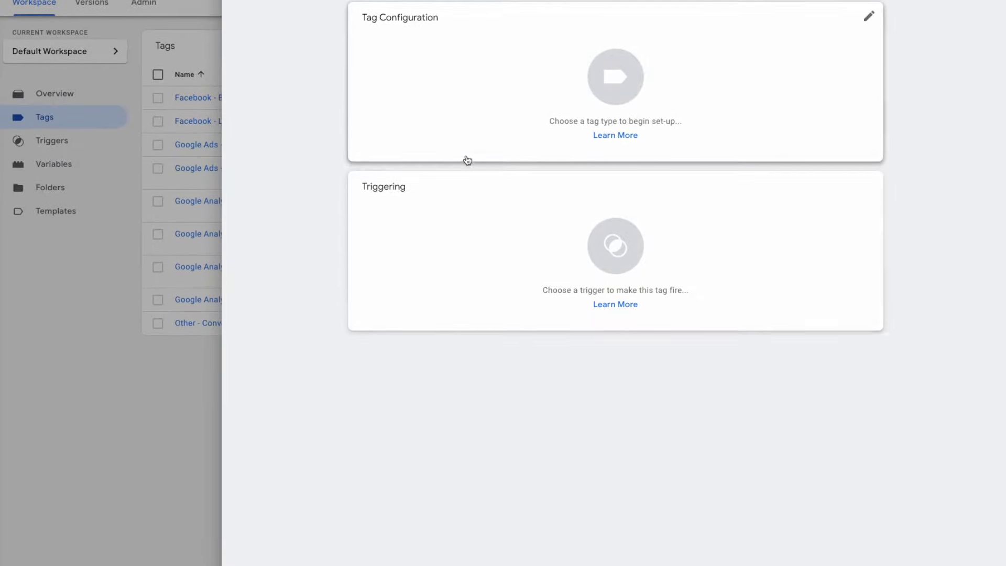
left_click(494, 87)
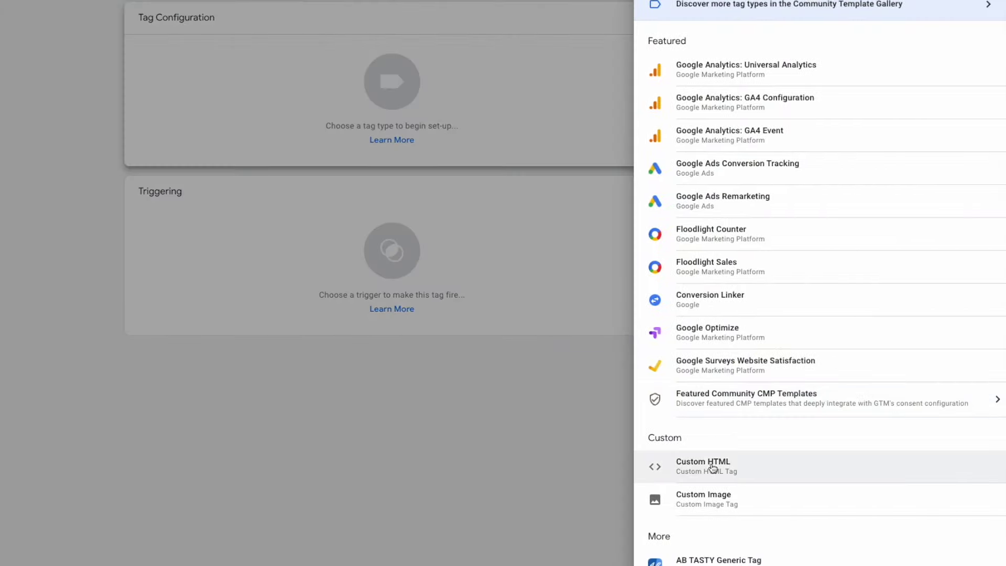
left_click(698, 473)
left_click(422, 196)
key("ctrl+v")
Step: Set the tag to fire on All Pages and save it as Google Ads - Dynamic Phone Tracking
left_click(494, 401)
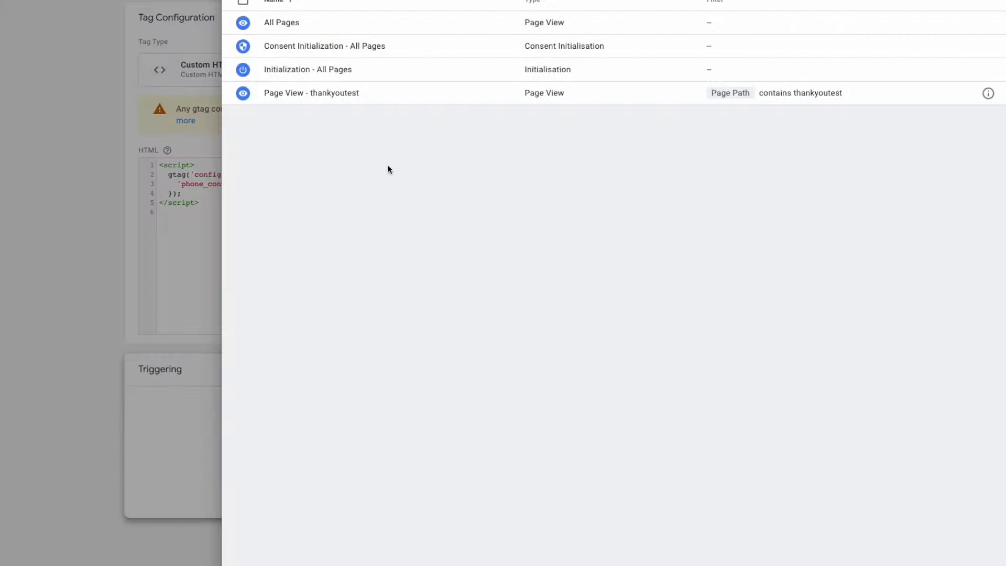
left_click(290, 26)
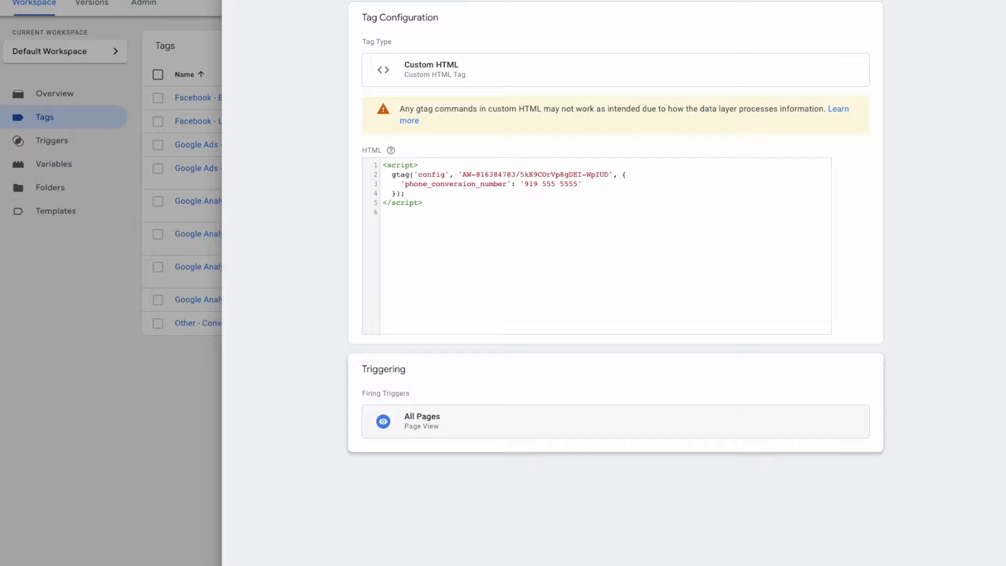
left_click(275, 183)
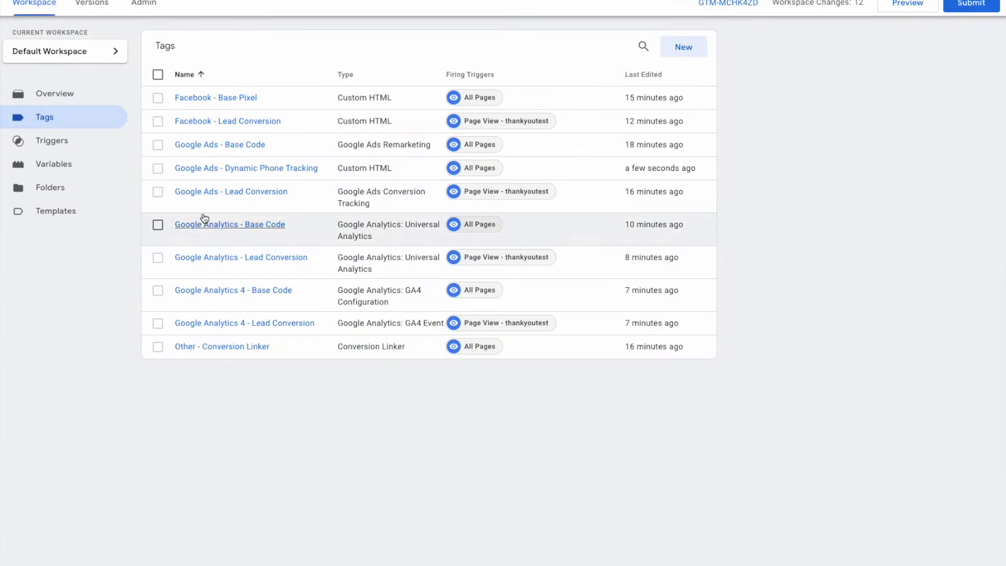
Step: Submit and publish the workspace changes as a new container version, leaving its name and description blank
left_click(971, 5)
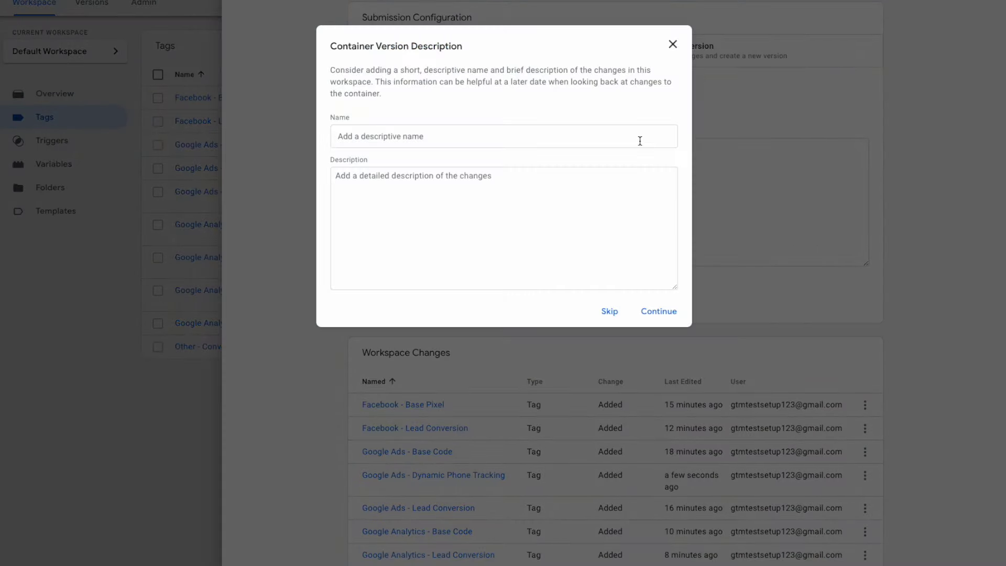
left_click(666, 316)
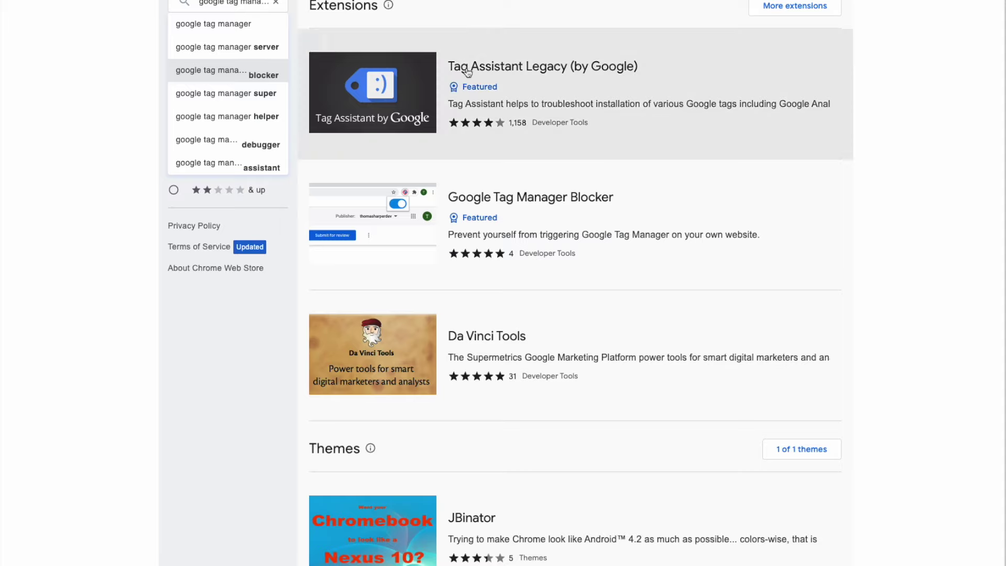
Step: Install the Tag Assistant Legacy (by Google) extension from the Chrome Web Store search results
left_click(523, 70)
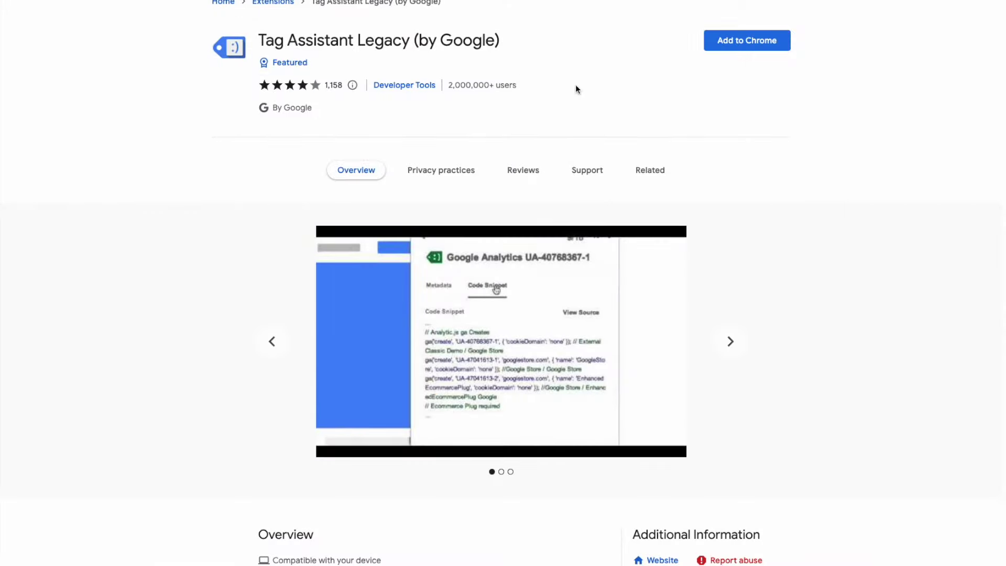
left_click(766, 46)
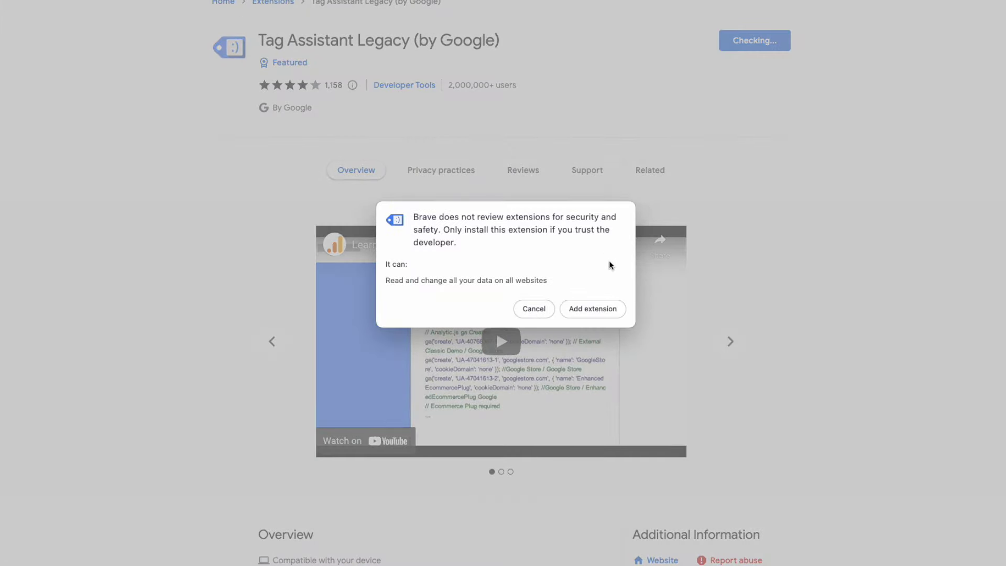
left_click(594, 309)
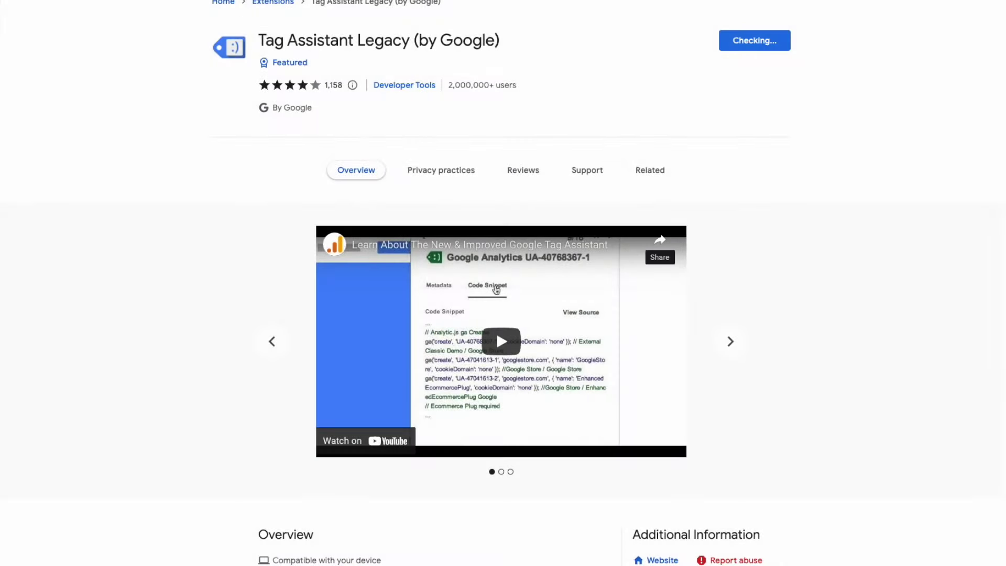
scroll(501, 283, "up", 1)
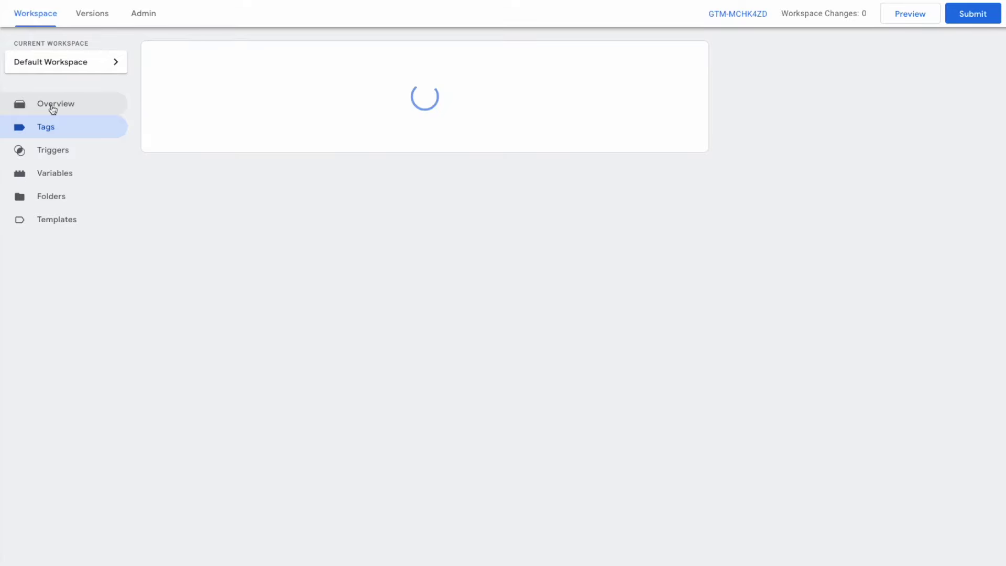
Step: Review the container's head and body installation snippets for Google Tag Manager and close the install dialog
left_click(732, 15)
triple_click(467, 115)
triple_click(541, 236)
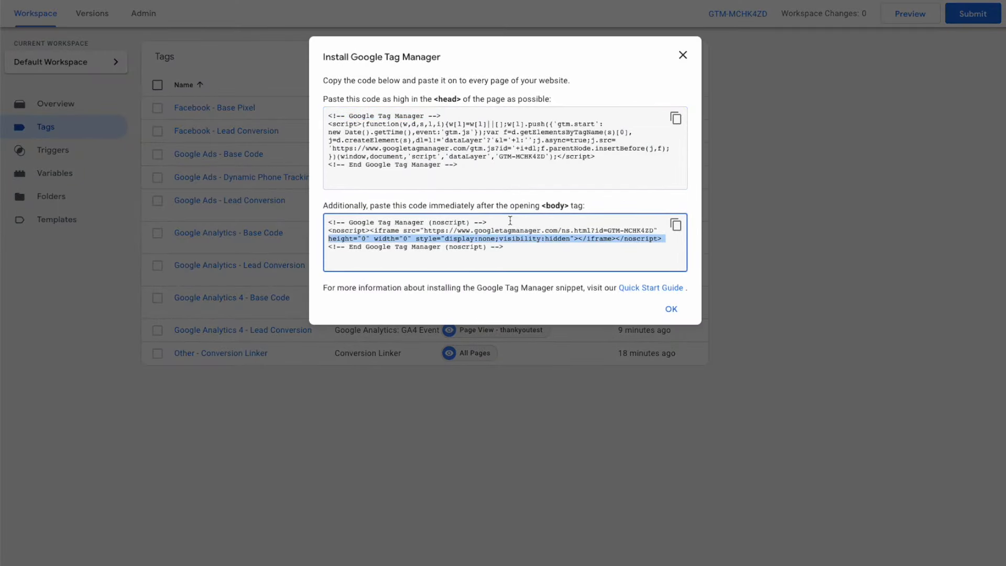
triple_click(404, 148)
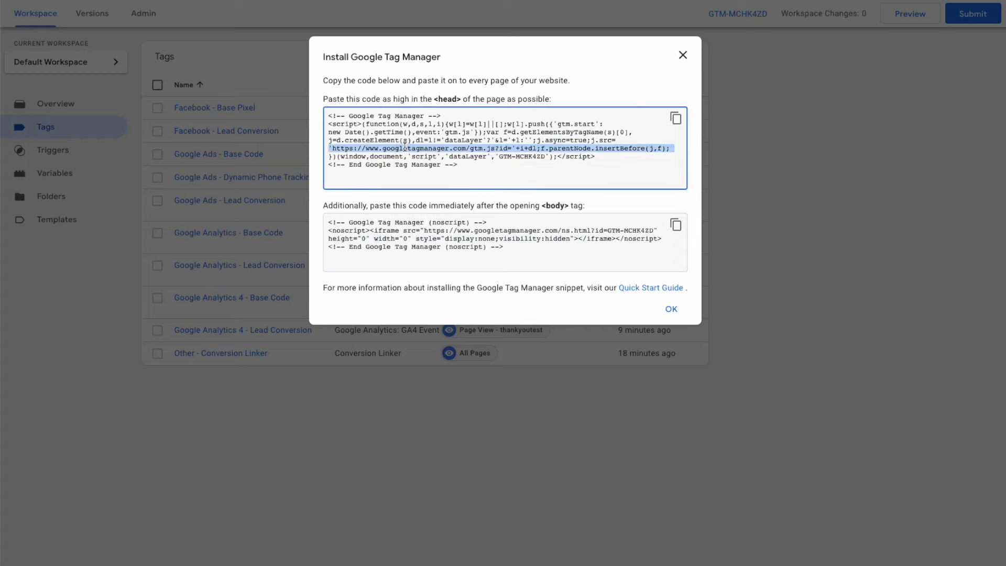
left_click(683, 56)
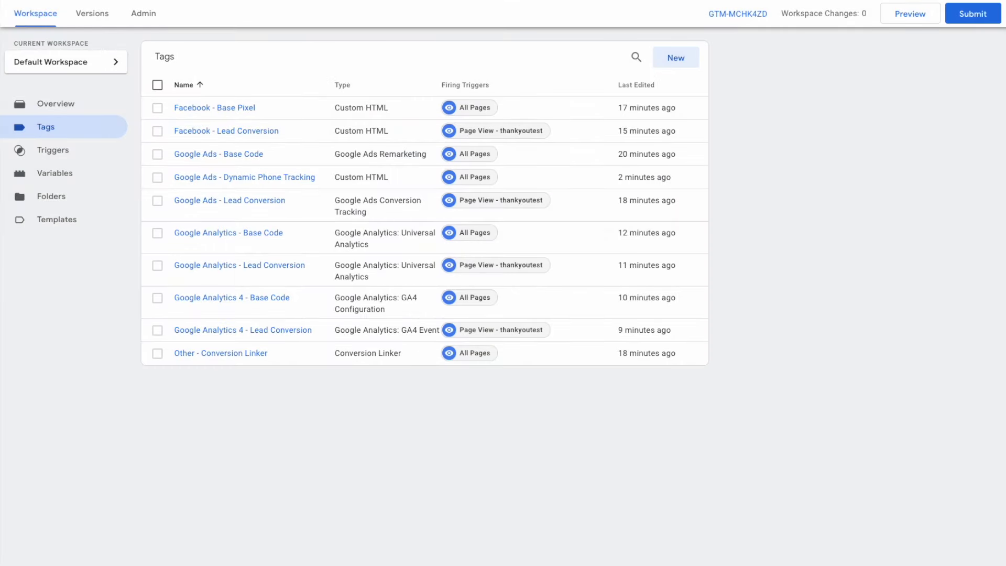
Step: Open marketlead.com.au in a new browser tab
key("super+t")
type("marketlead.com.au")
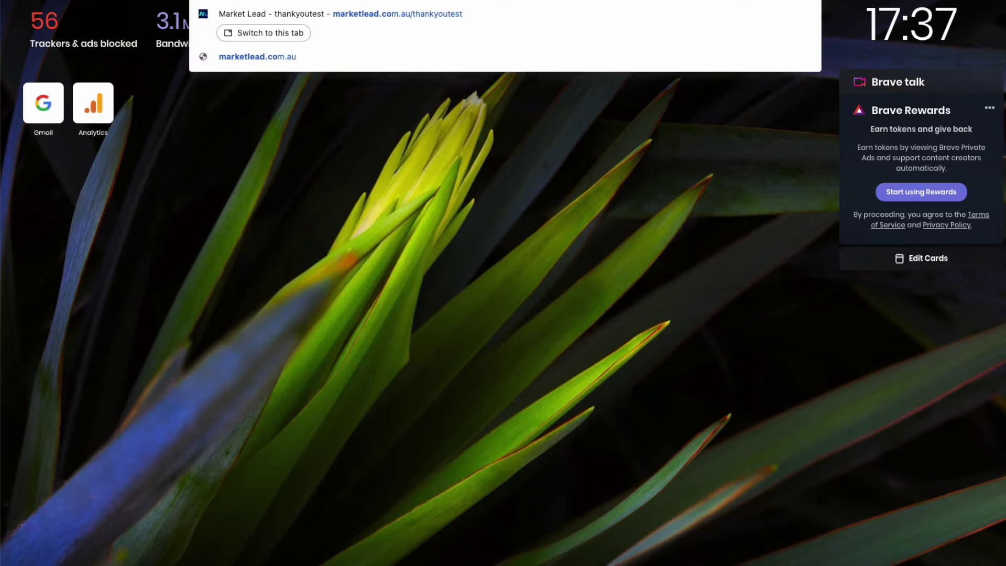
key("Return")
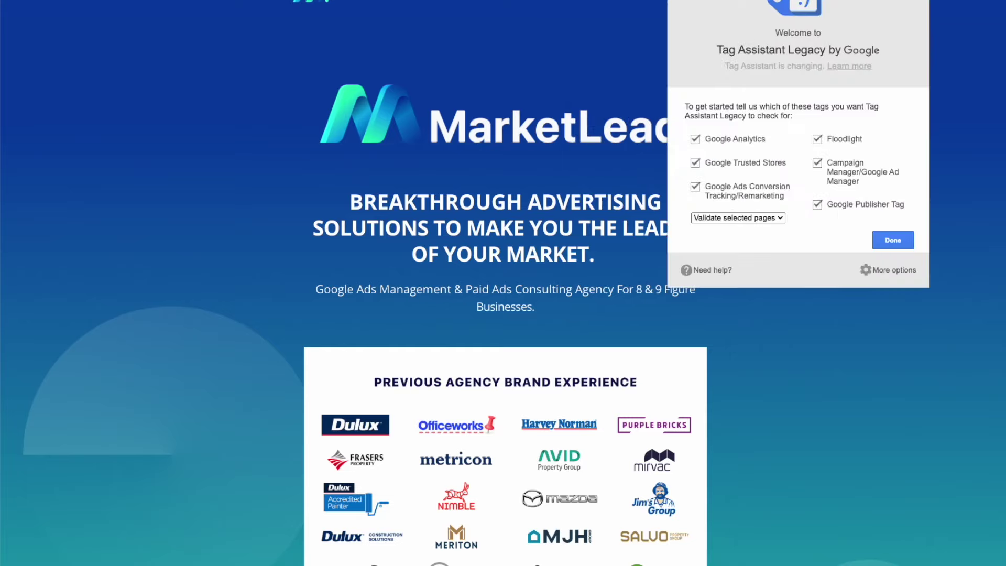
Step: Accept Tag Assistant Legacy's preselected tag checks and enable it for the MarketLead home page
left_click(883, 244)
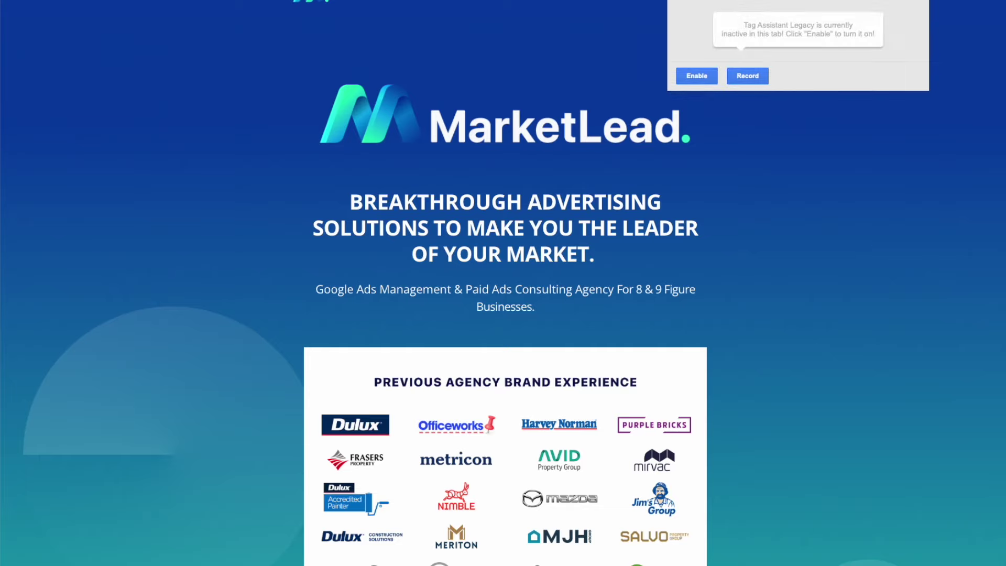
left_click(701, 82)
left_click(815, 193)
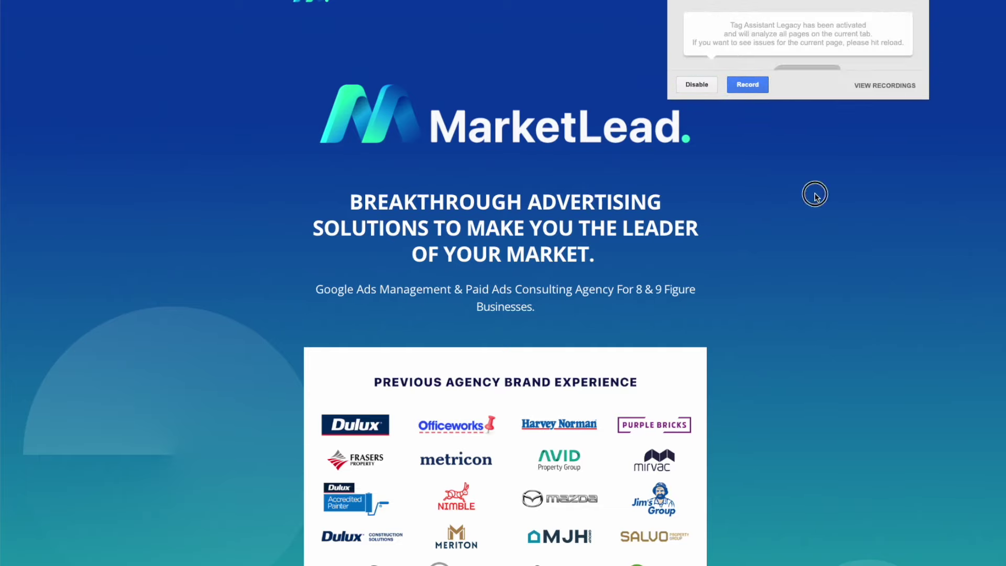